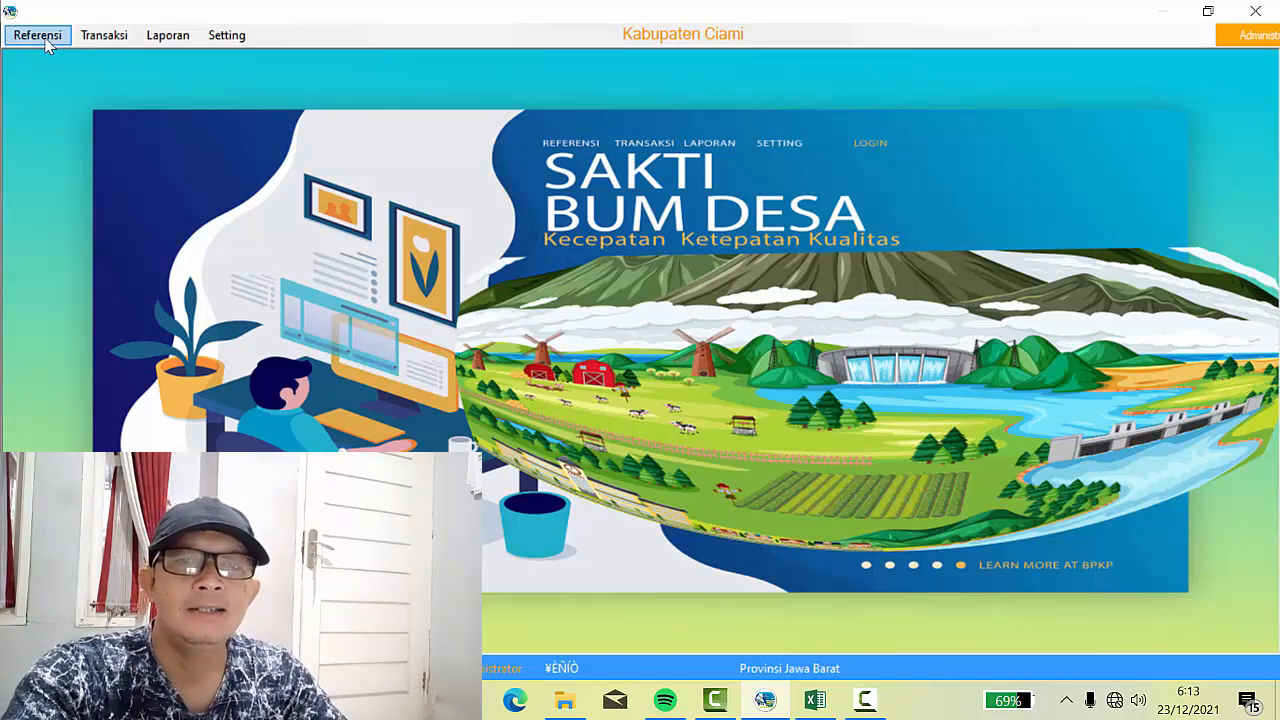
- View the Kode Rekening reference data and its master account list, then close the form
click(46, 45)
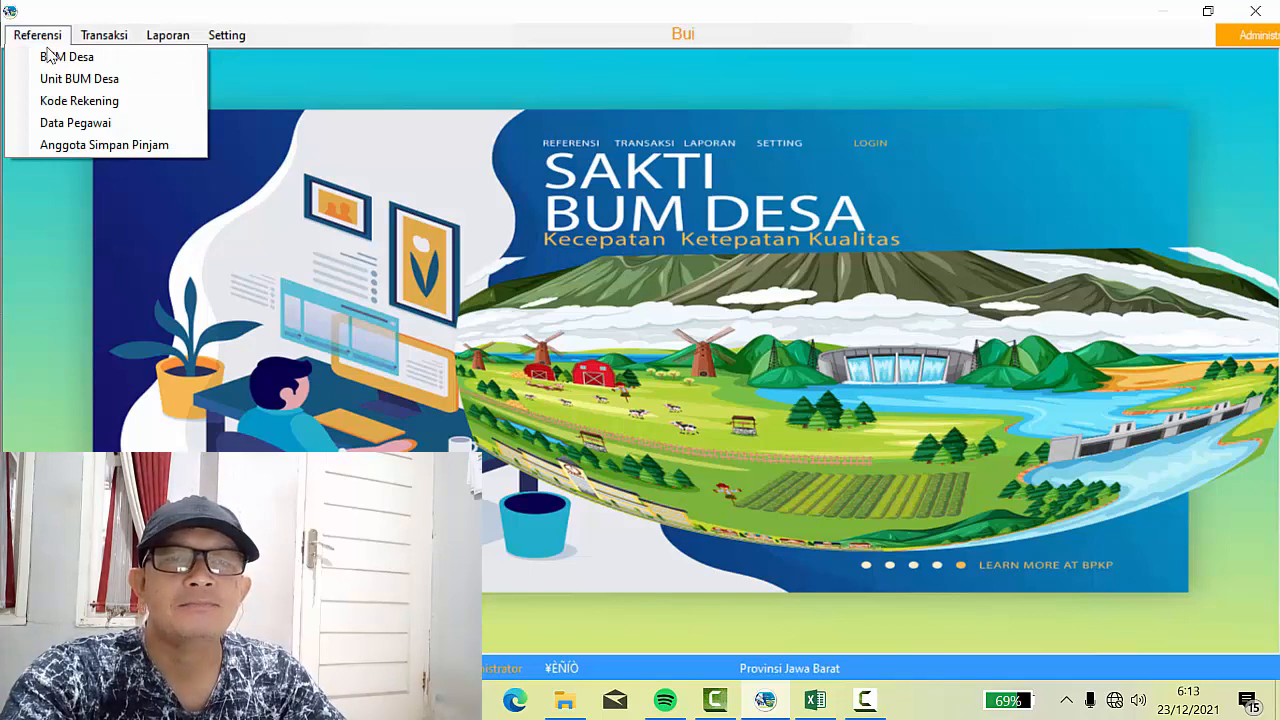
click(92, 101)
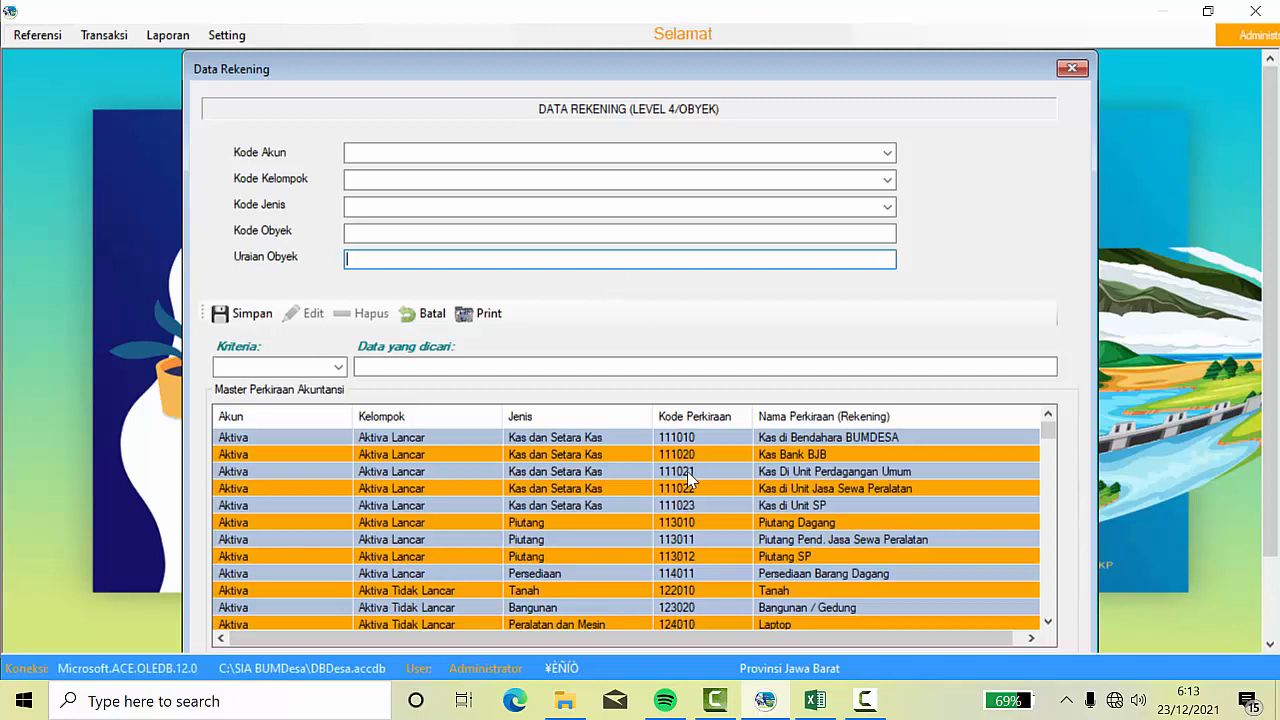
scroll(687, 471, down, 3)
scroll(680, 470, up, 3)
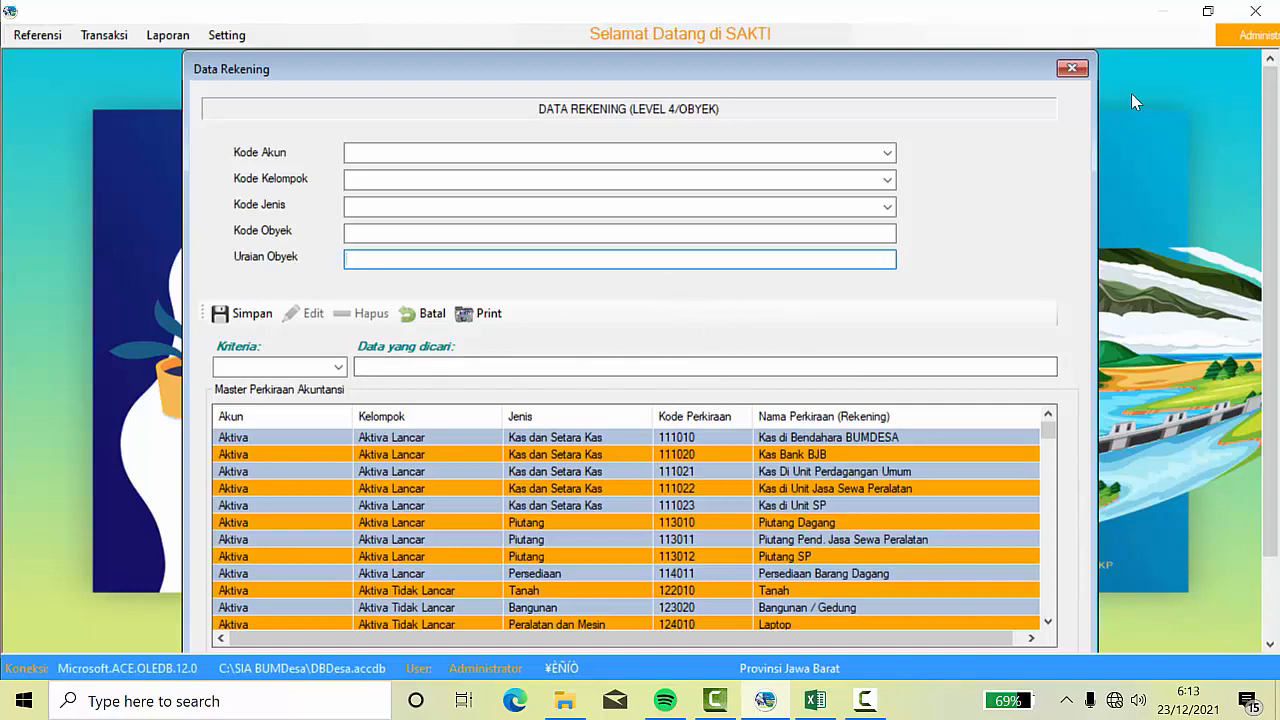
click(1071, 69)
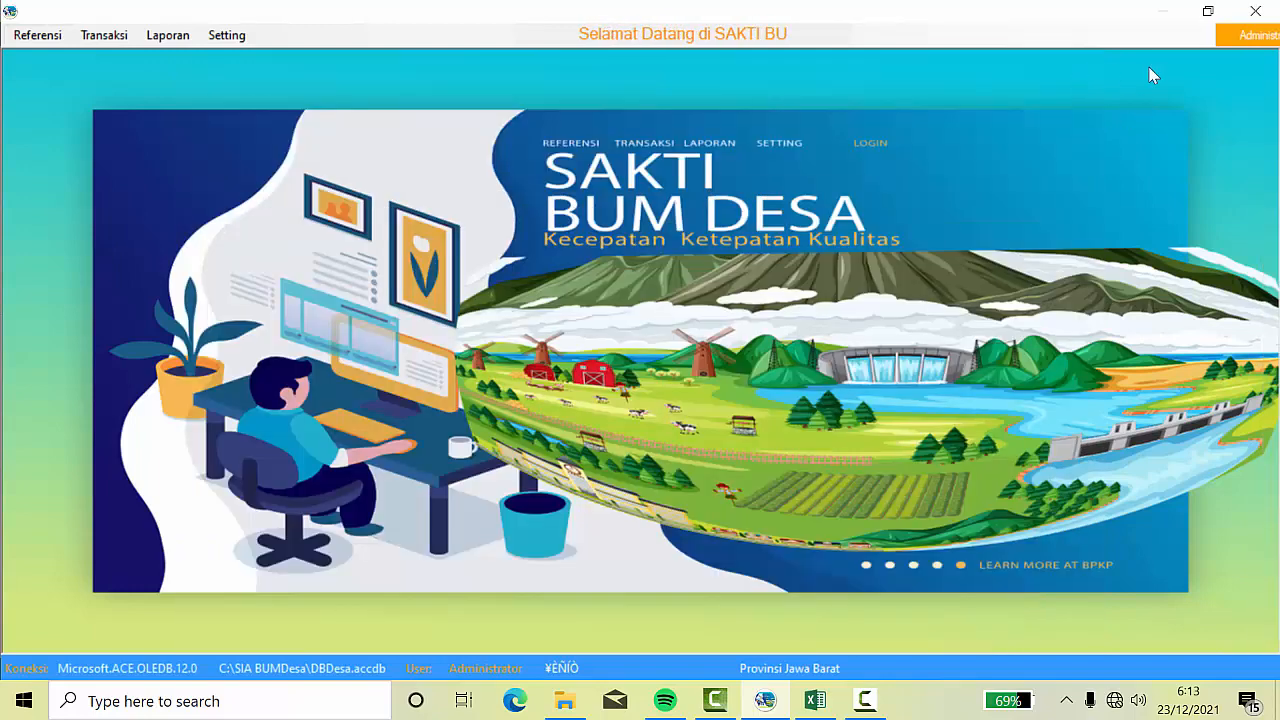
- Open the Kode Rekening reference data and examine the master account list from Aktiva through Beban
click(37, 35)
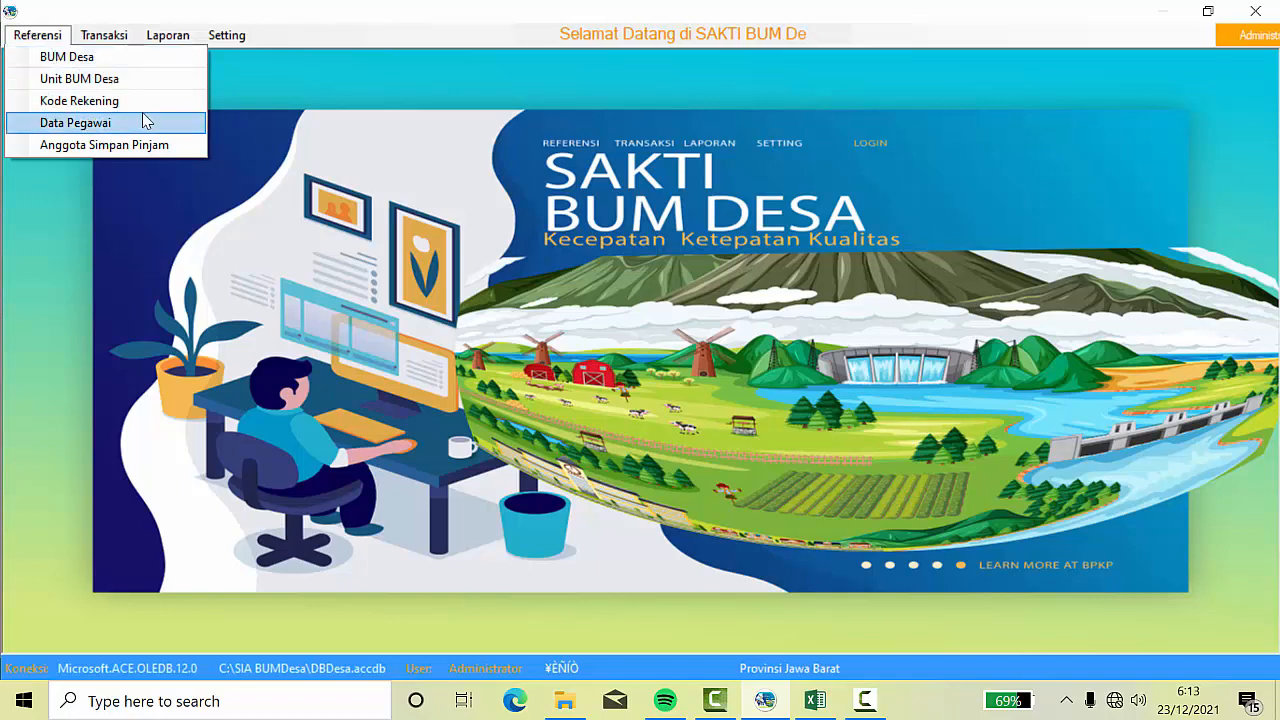
click(88, 103)
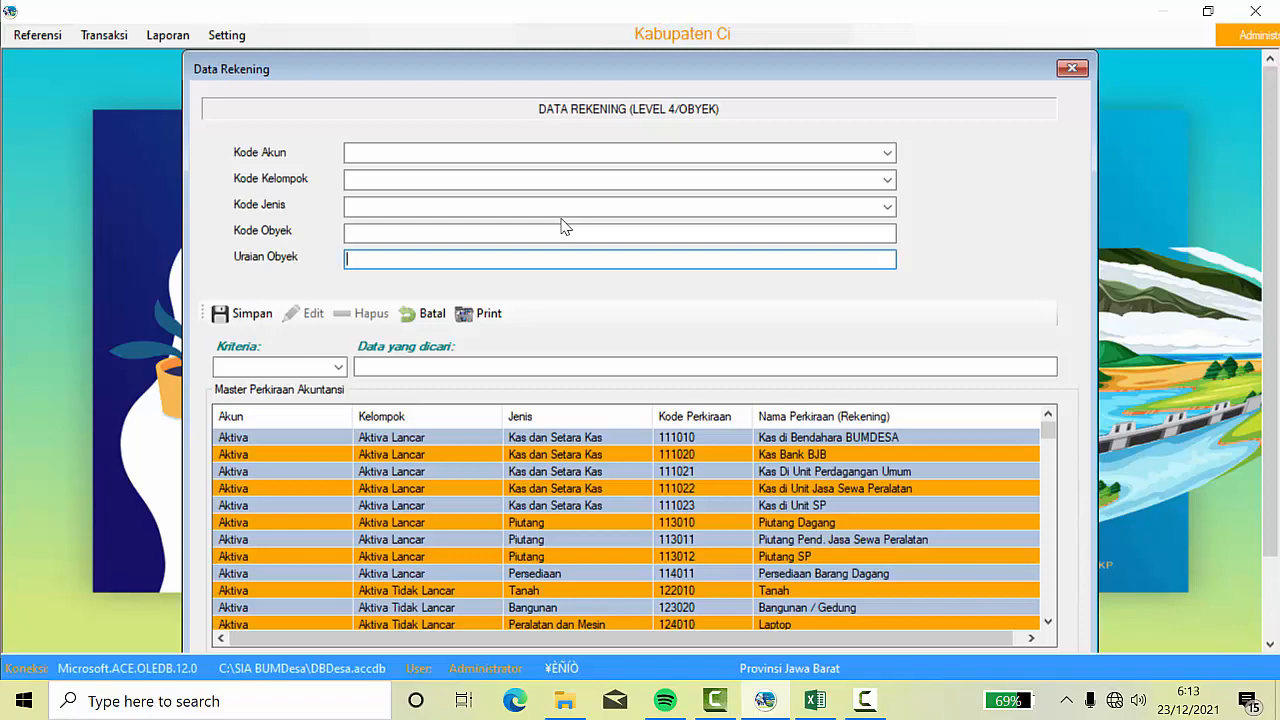
scroll(720, 489, down, 1)
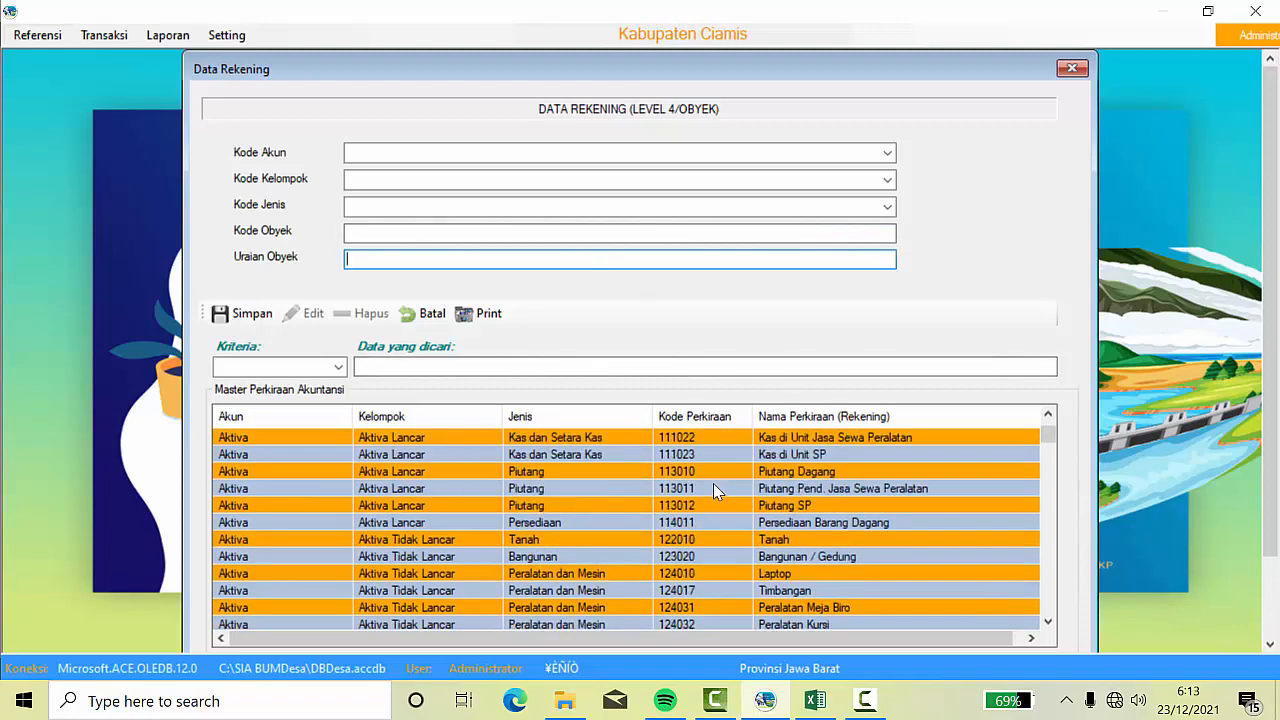
scroll(713, 485, down, 8)
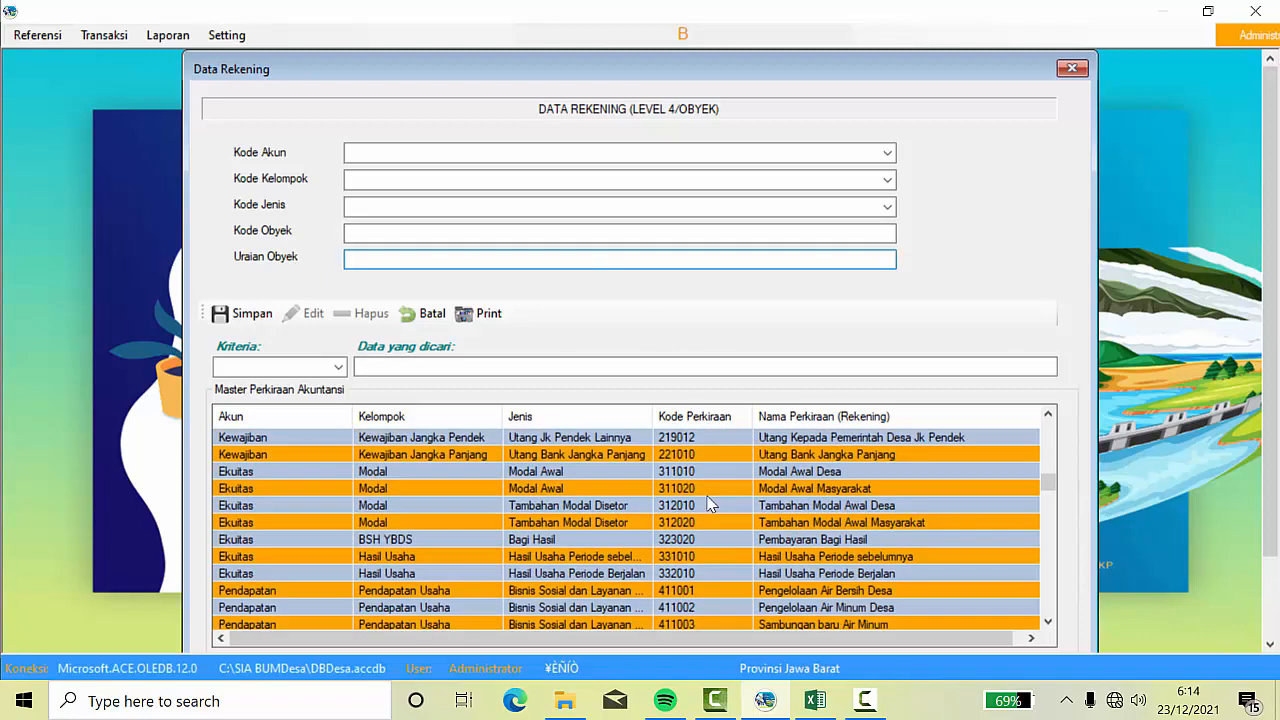
scroll(708, 505, down, 15)
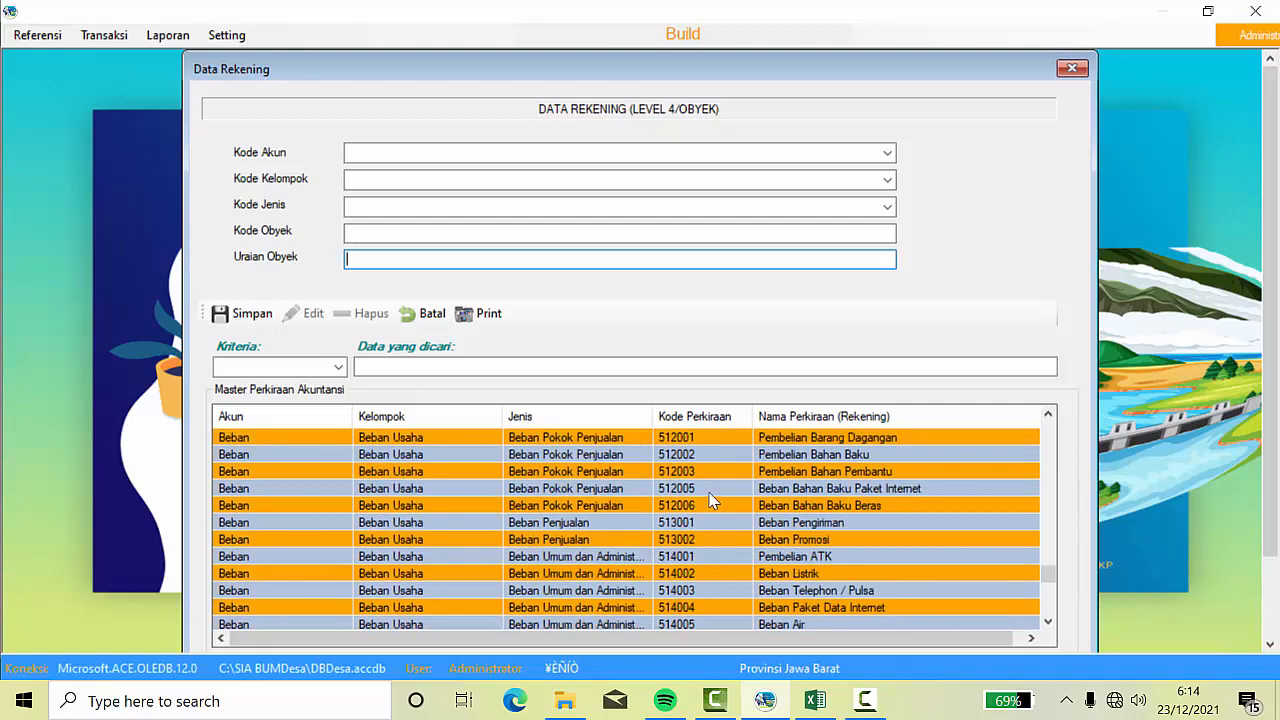
scroll(709, 498, down, 5)
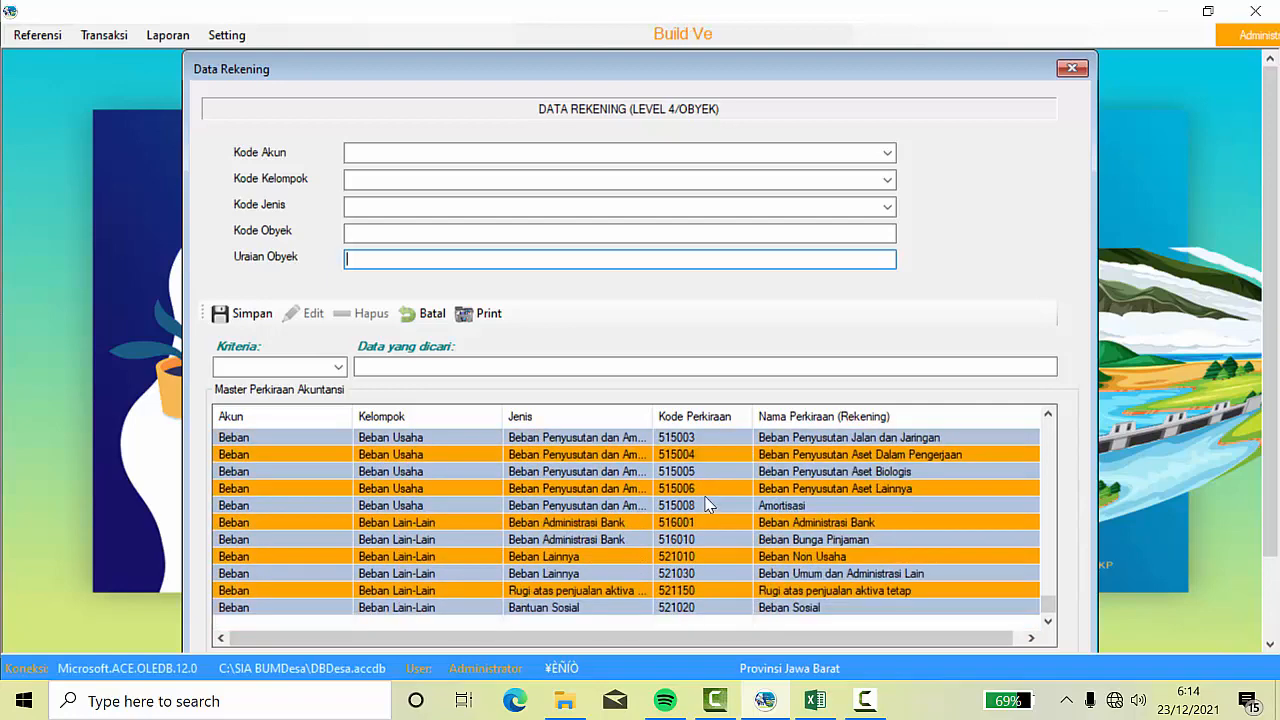
scroll(705, 498, up, 6)
scroll(705, 496, up, 4)
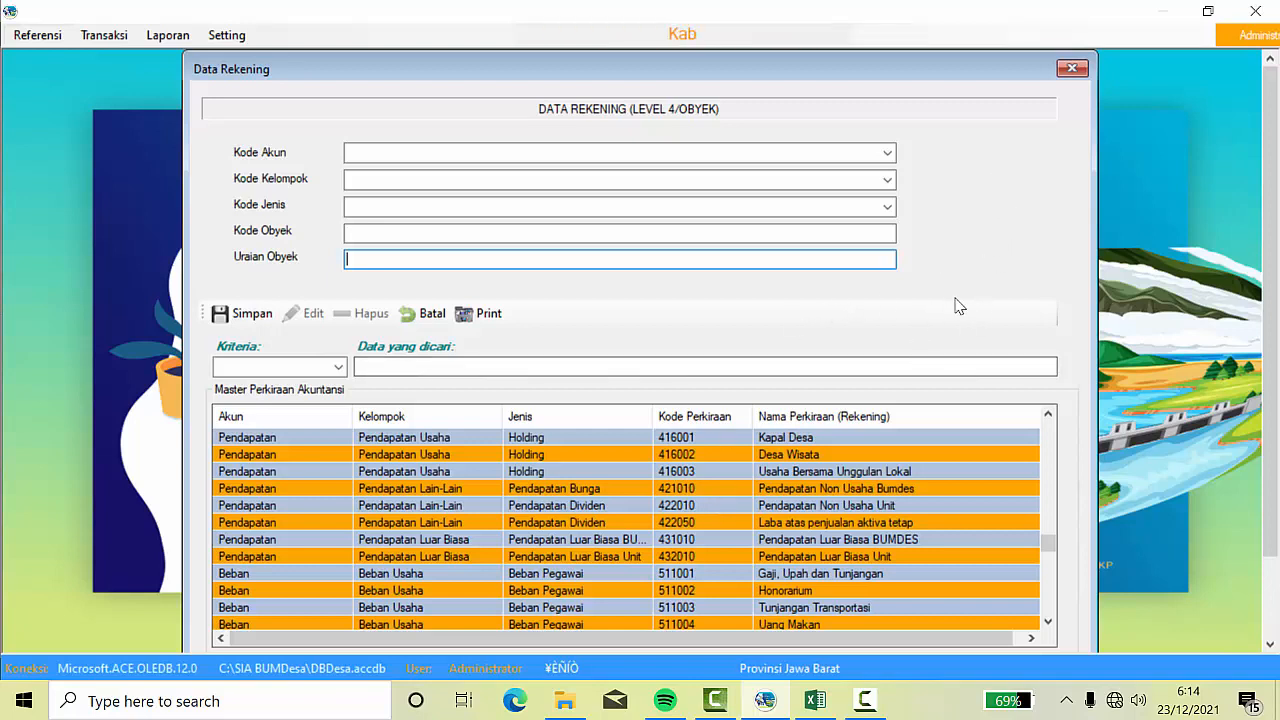
scroll(833, 545, up, 5)
scroll(798, 516, up, 10)
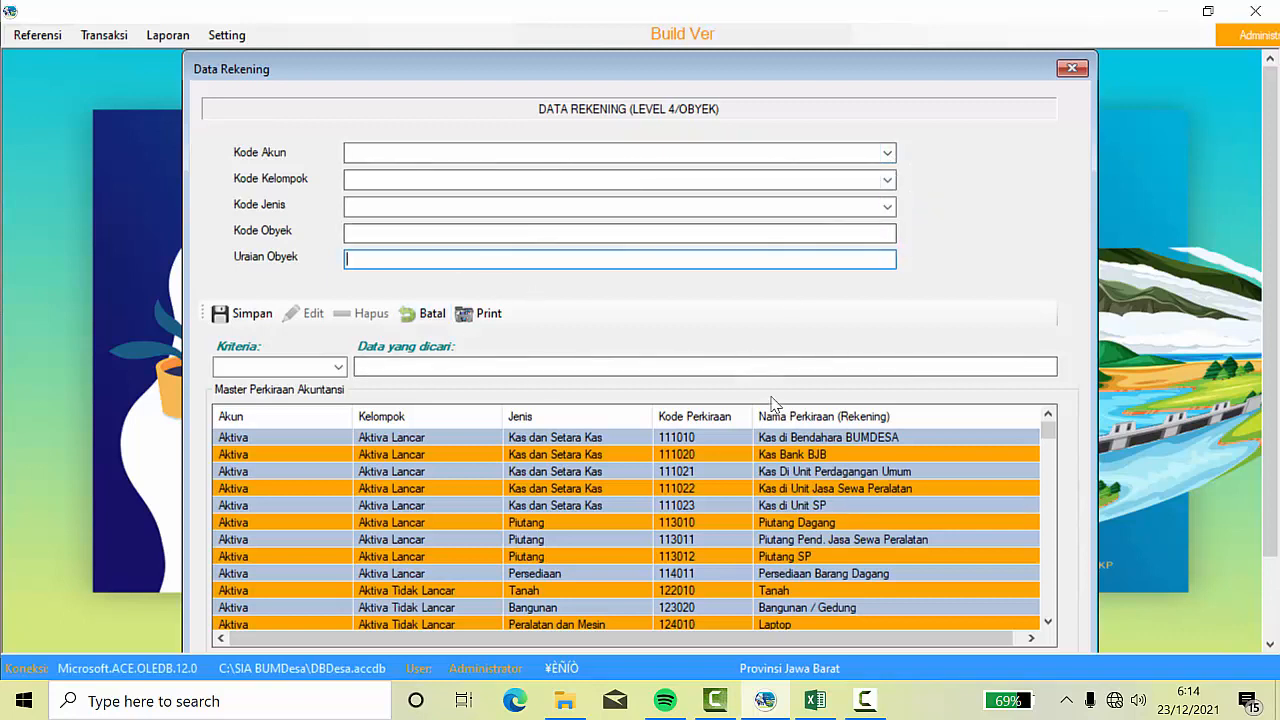
- Classify the new account as Kode Akun Pendapatan, Kode Kelompok Pendapatan Usaha and Kode Jenis Bisnis Keuangan
click(888, 154)
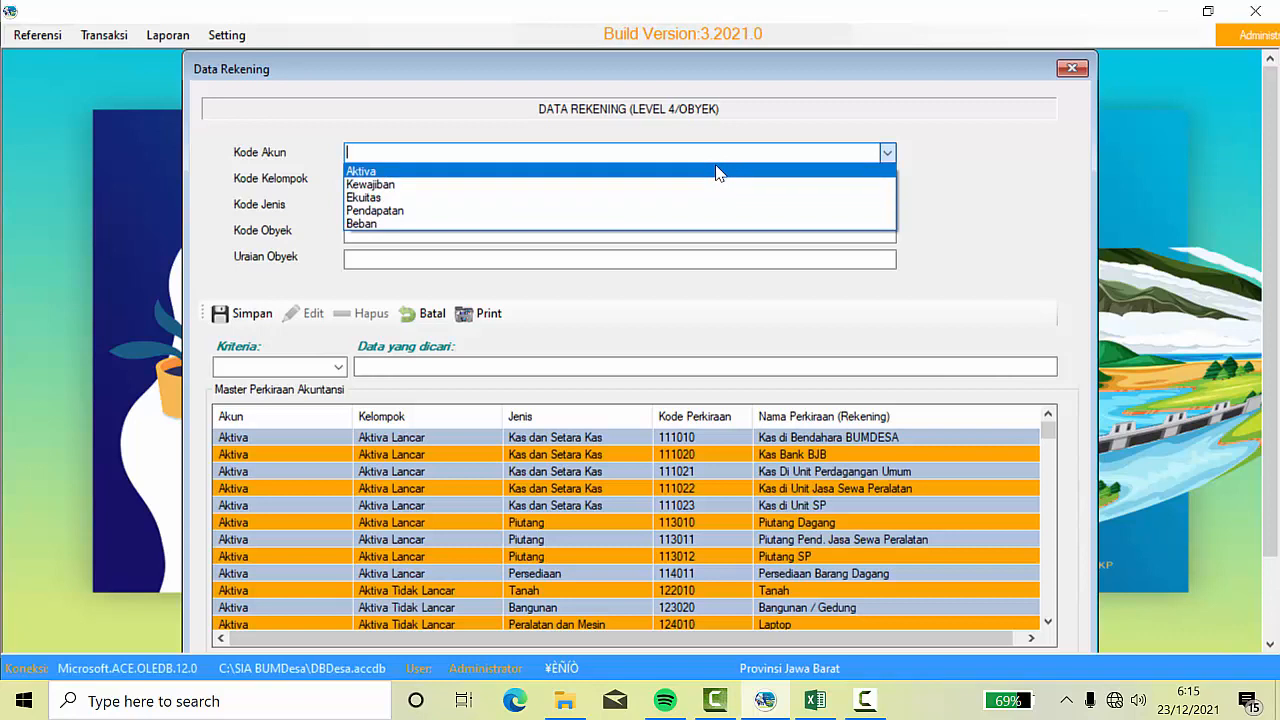
click(389, 212)
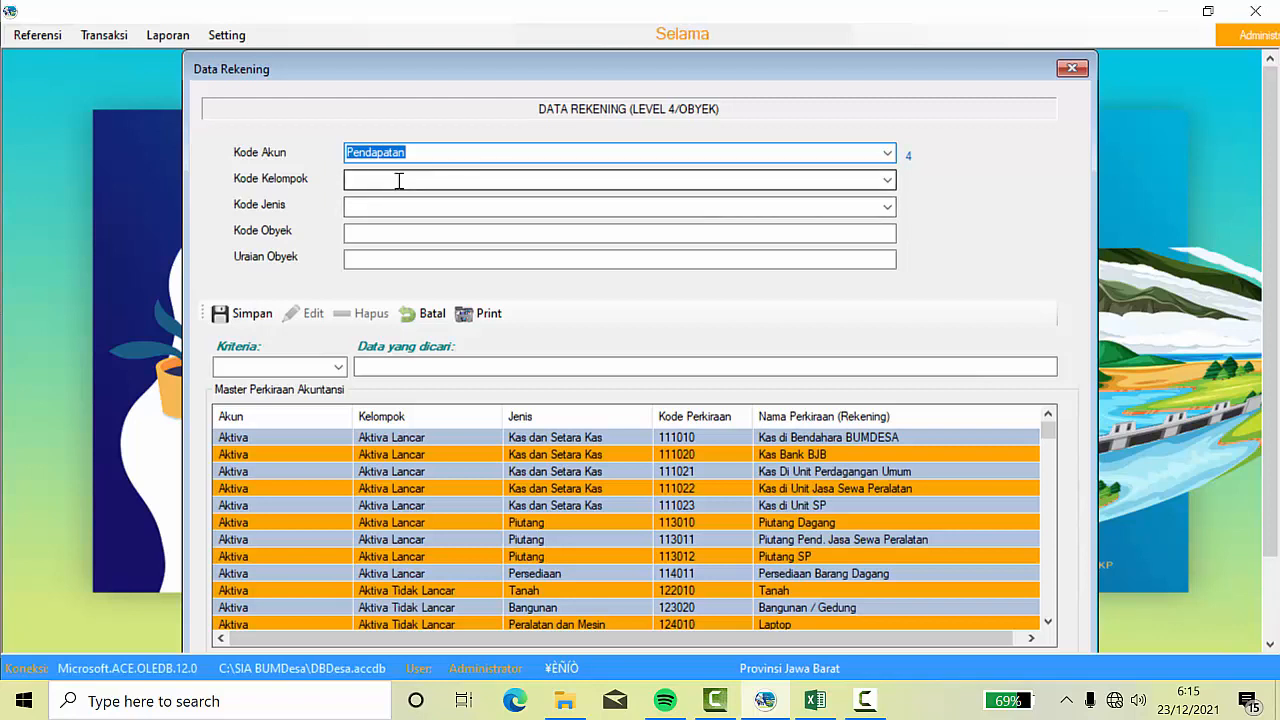
click(887, 181)
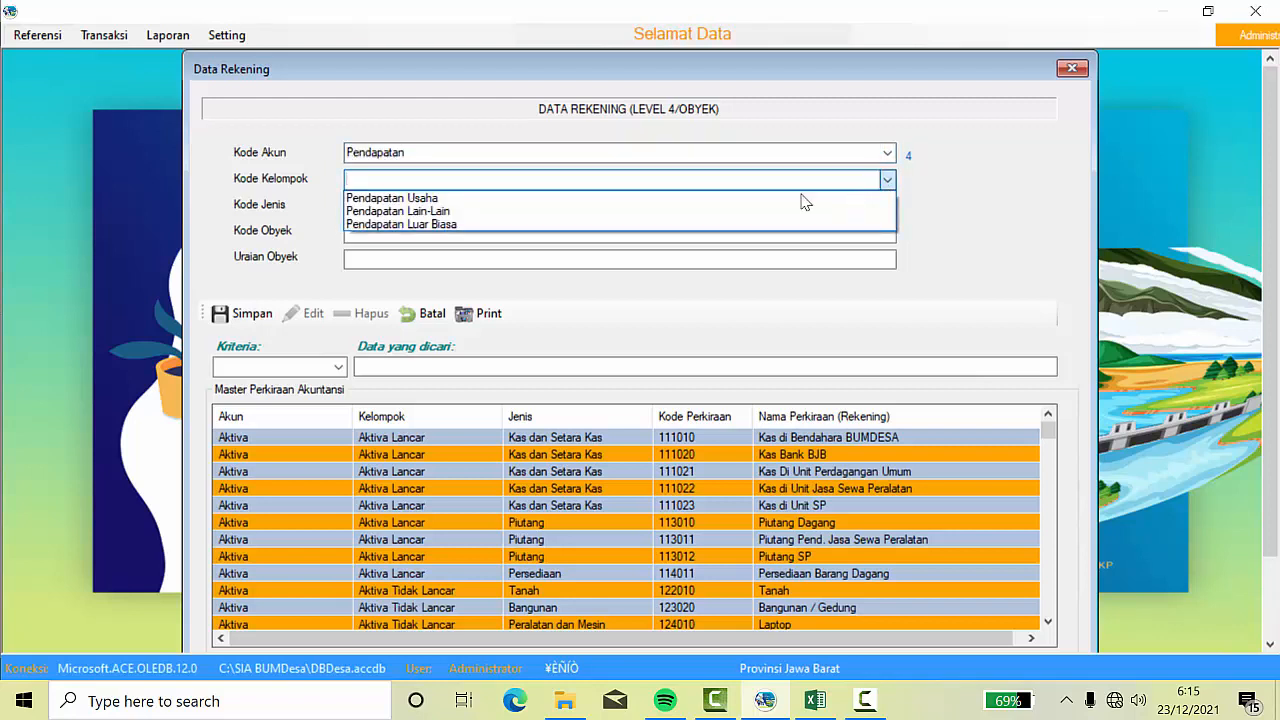
click(436, 204)
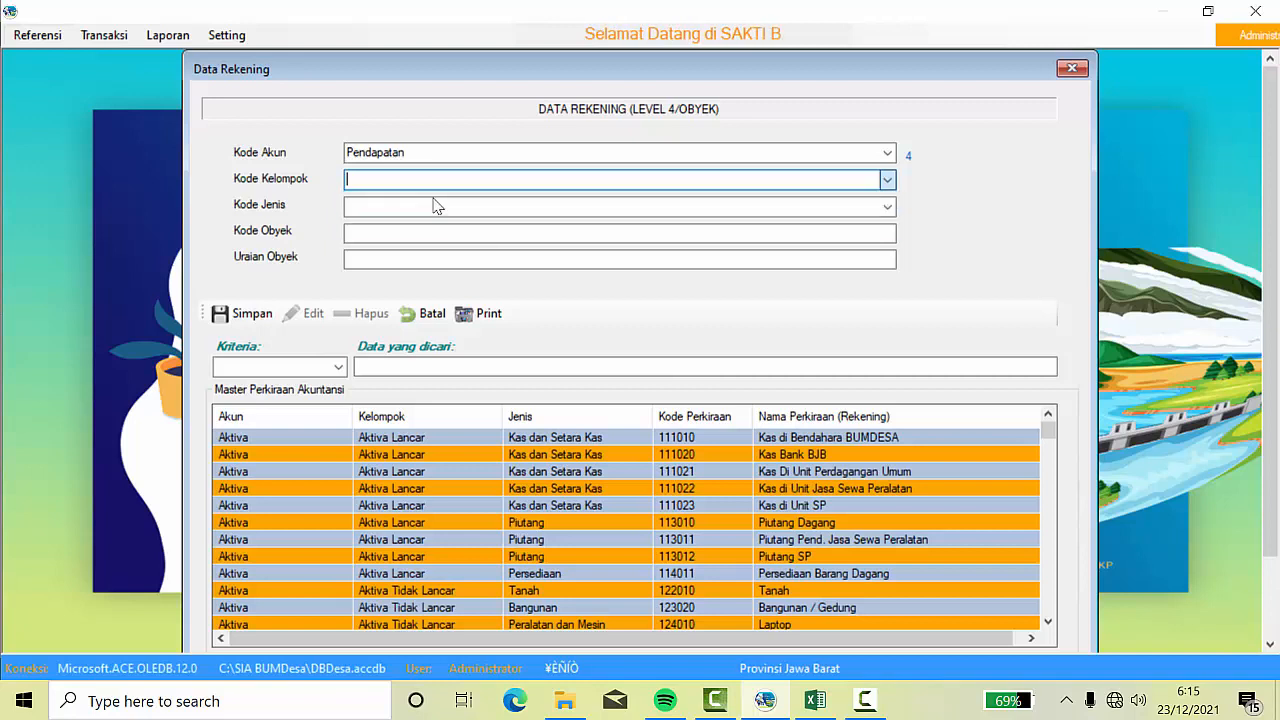
click(888, 207)
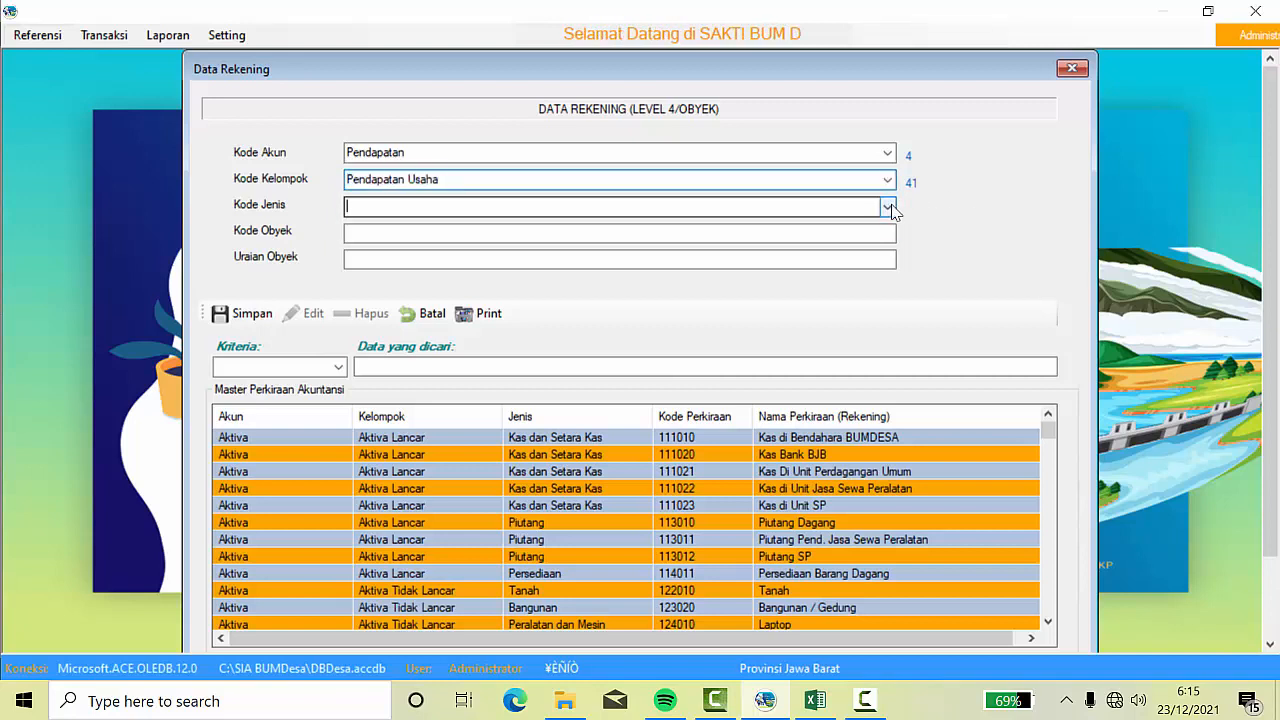
click(889, 208)
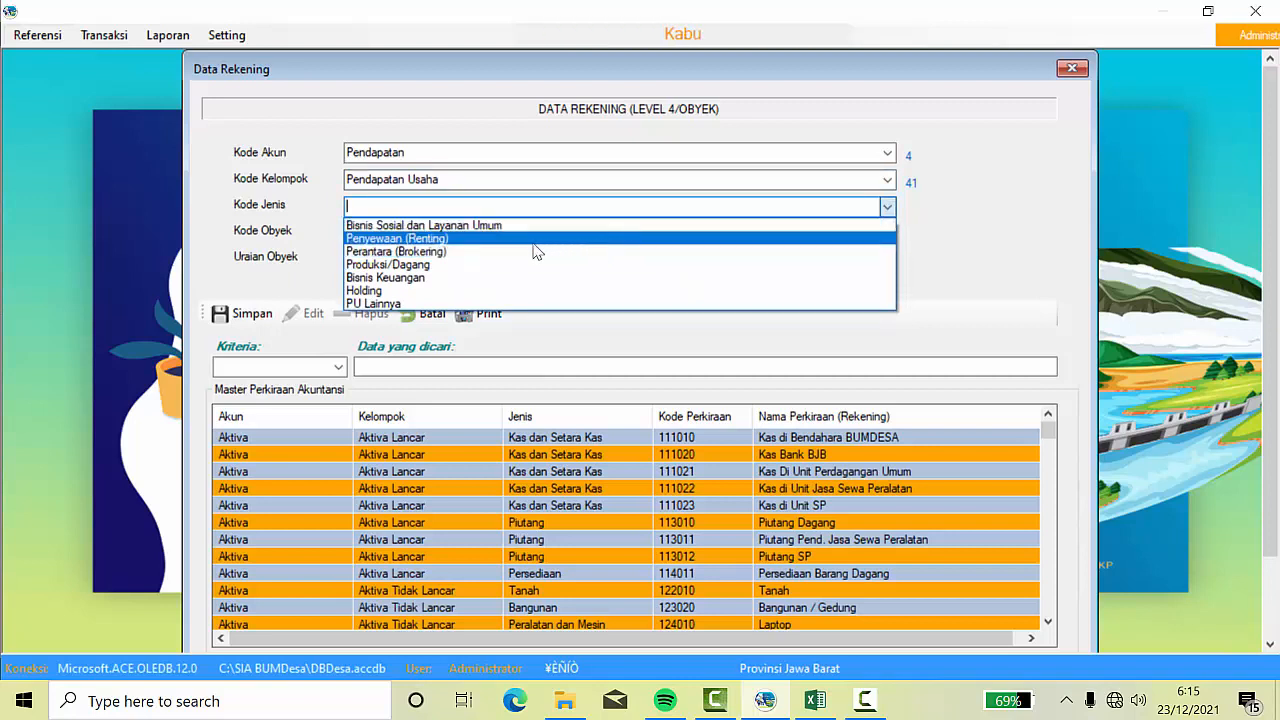
click(436, 288)
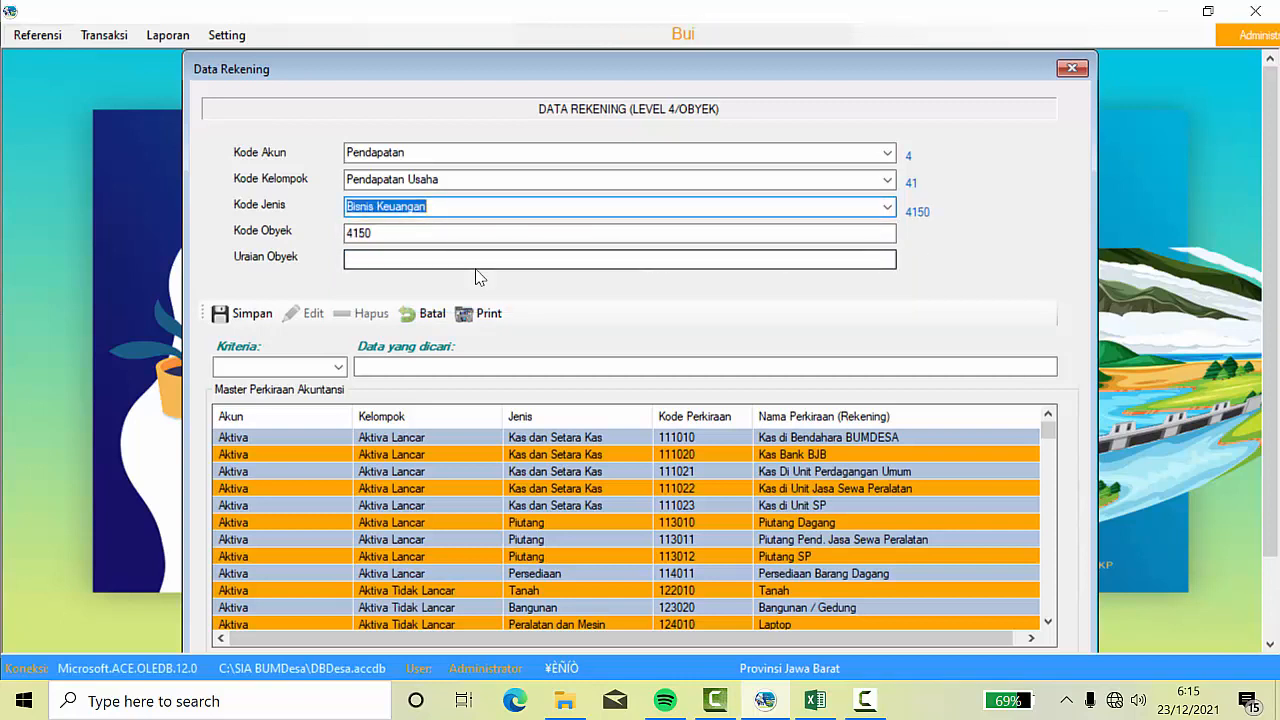
click(400, 233)
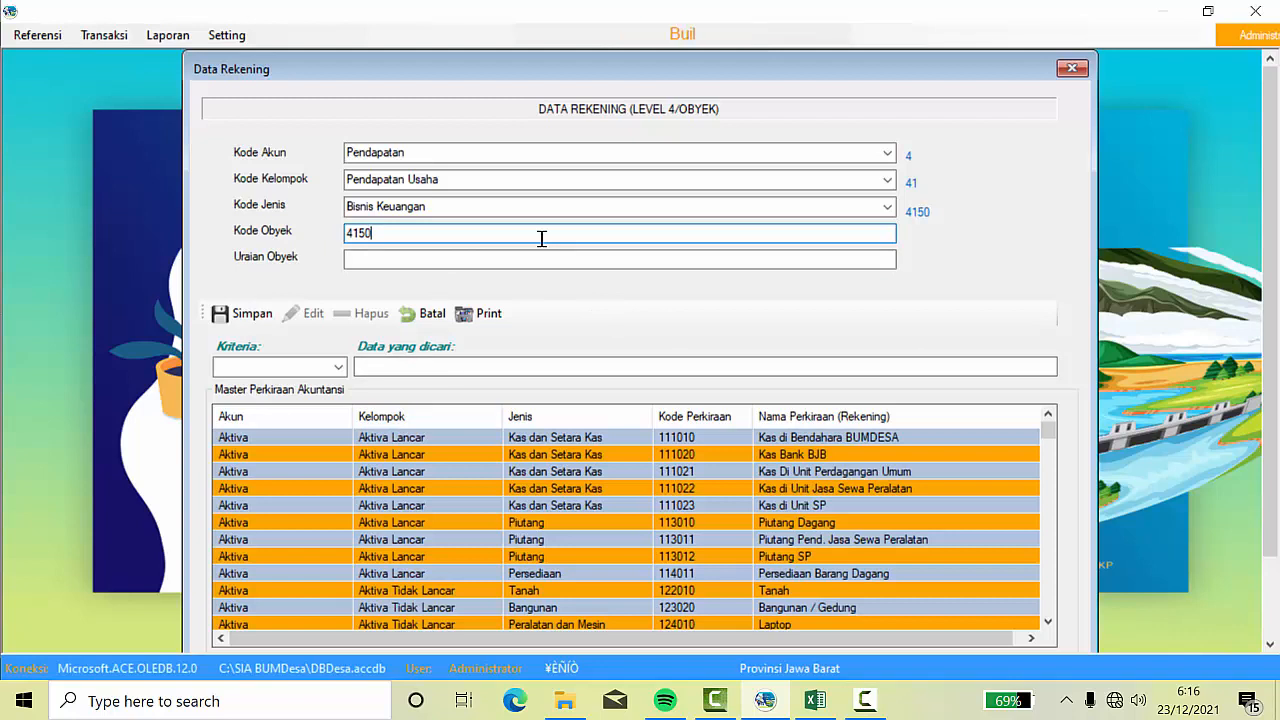
- Switch to the Excel accounting workbook and examine its Daftar Kode Akun, from current assets to other income and expenses
click(815, 700)
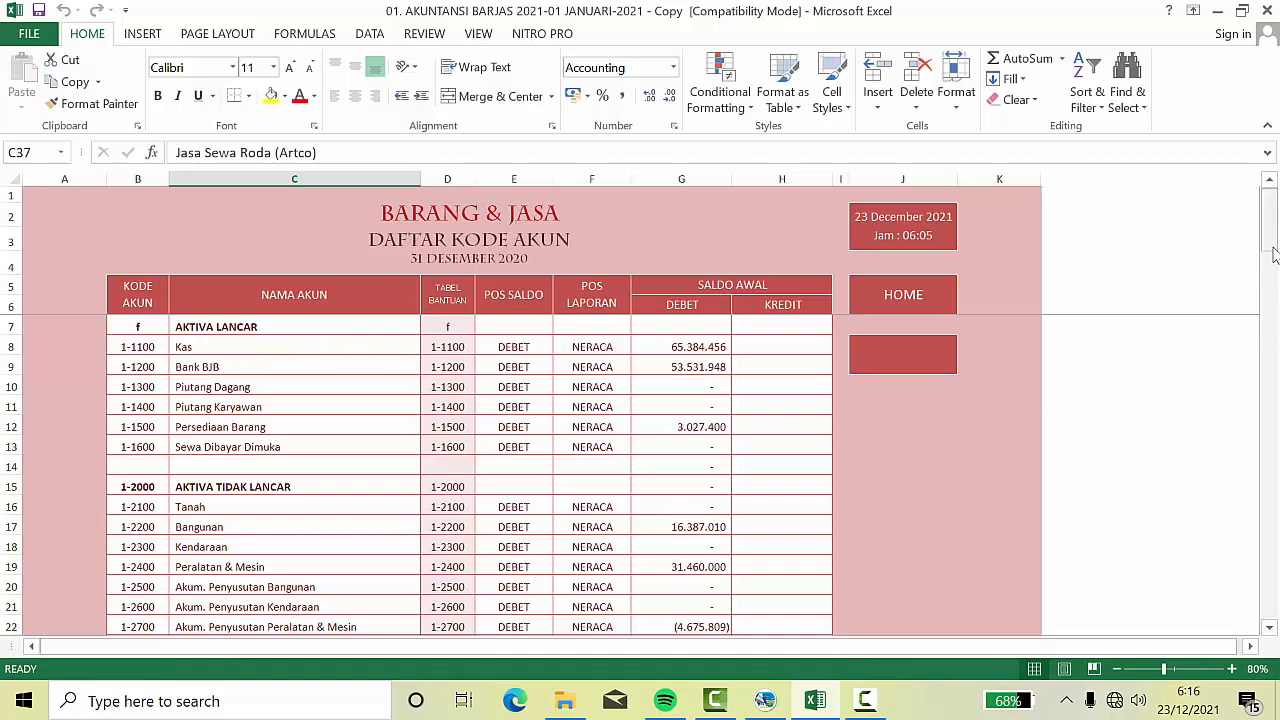
mouse_move(1272, 236)
mouse_down()
mouse_move(1275, 252)
mouse_move(1276, 234)
mouse_up()
scroll(254, 410, down, 7)
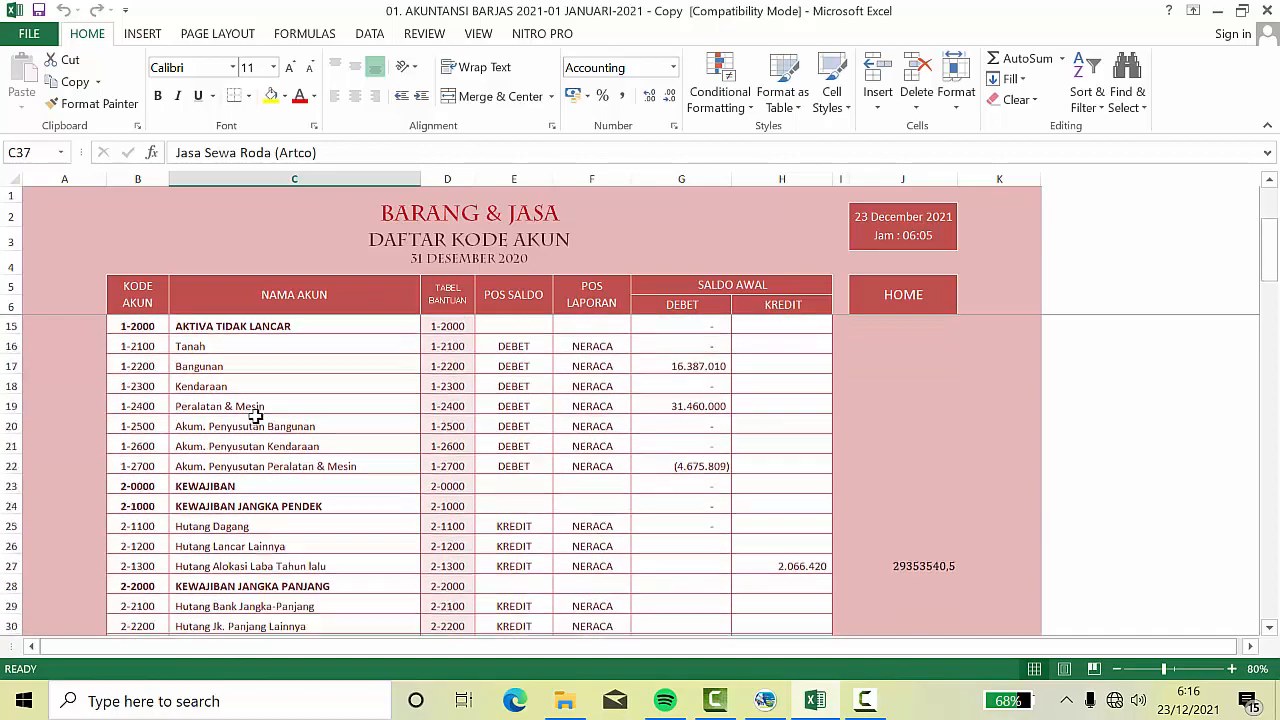
scroll(256, 420, down, 3)
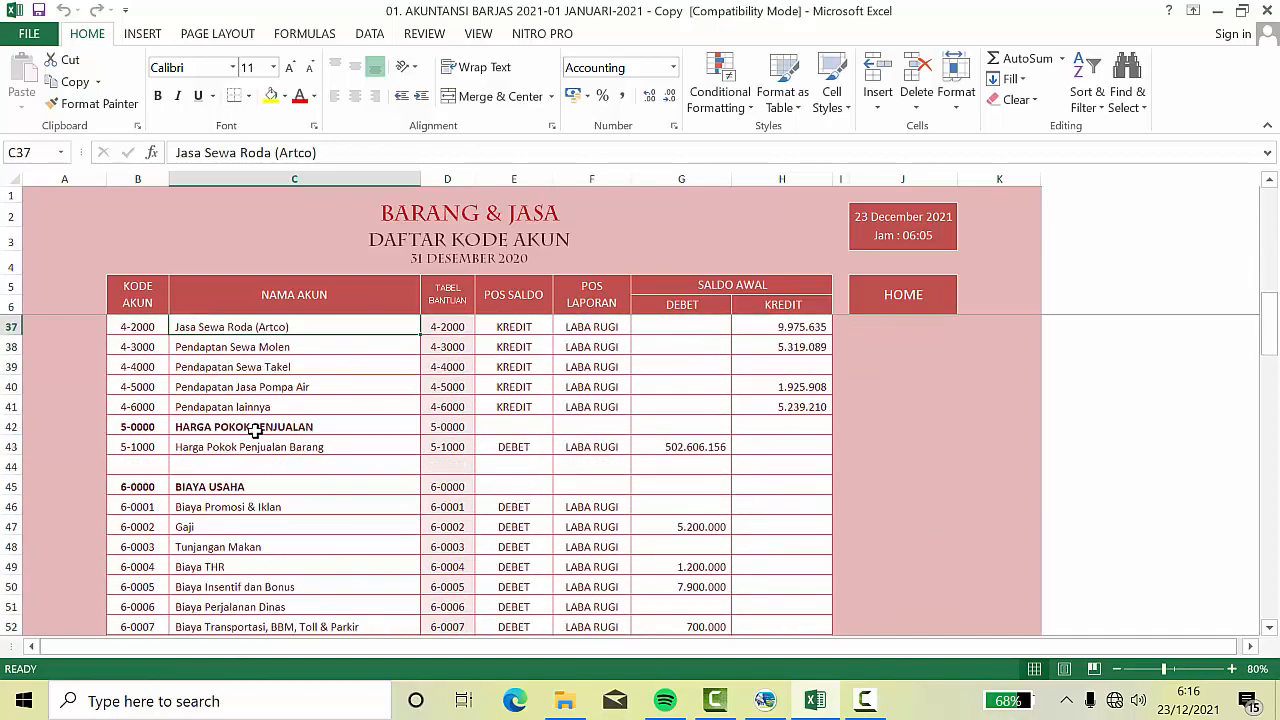
scroll(260, 427, up, 2)
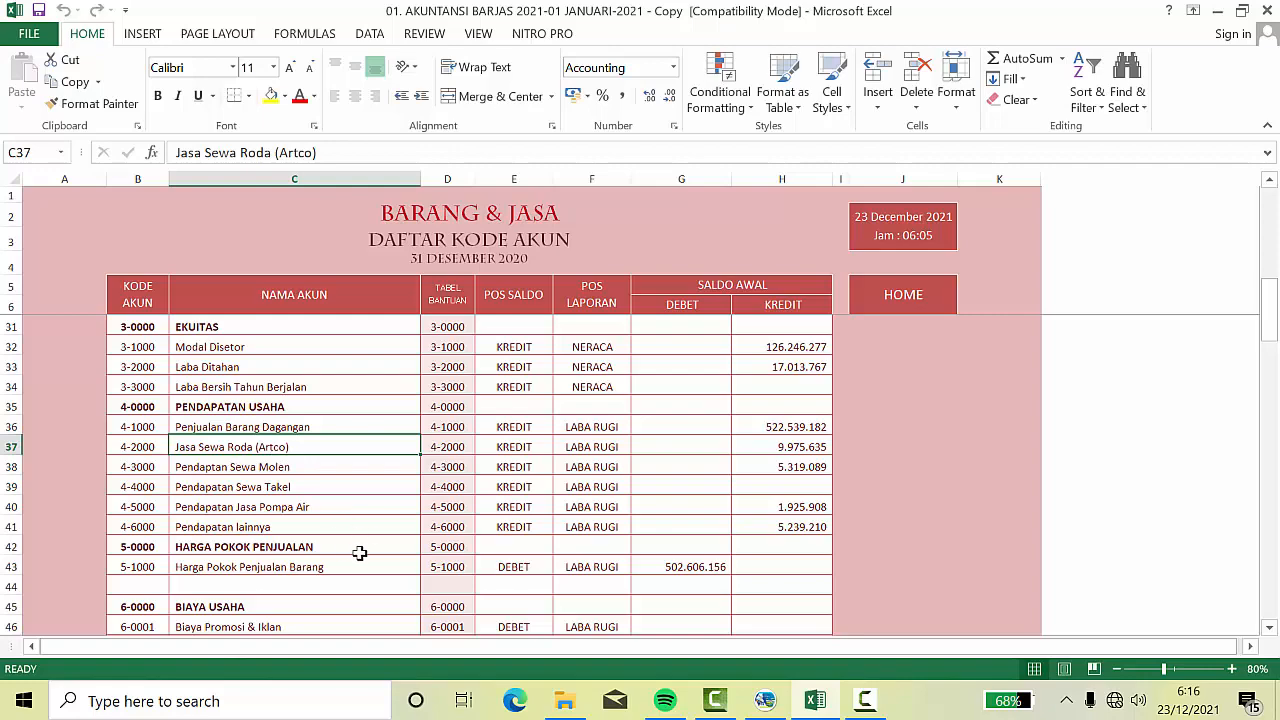
scroll(345, 535, down, 3)
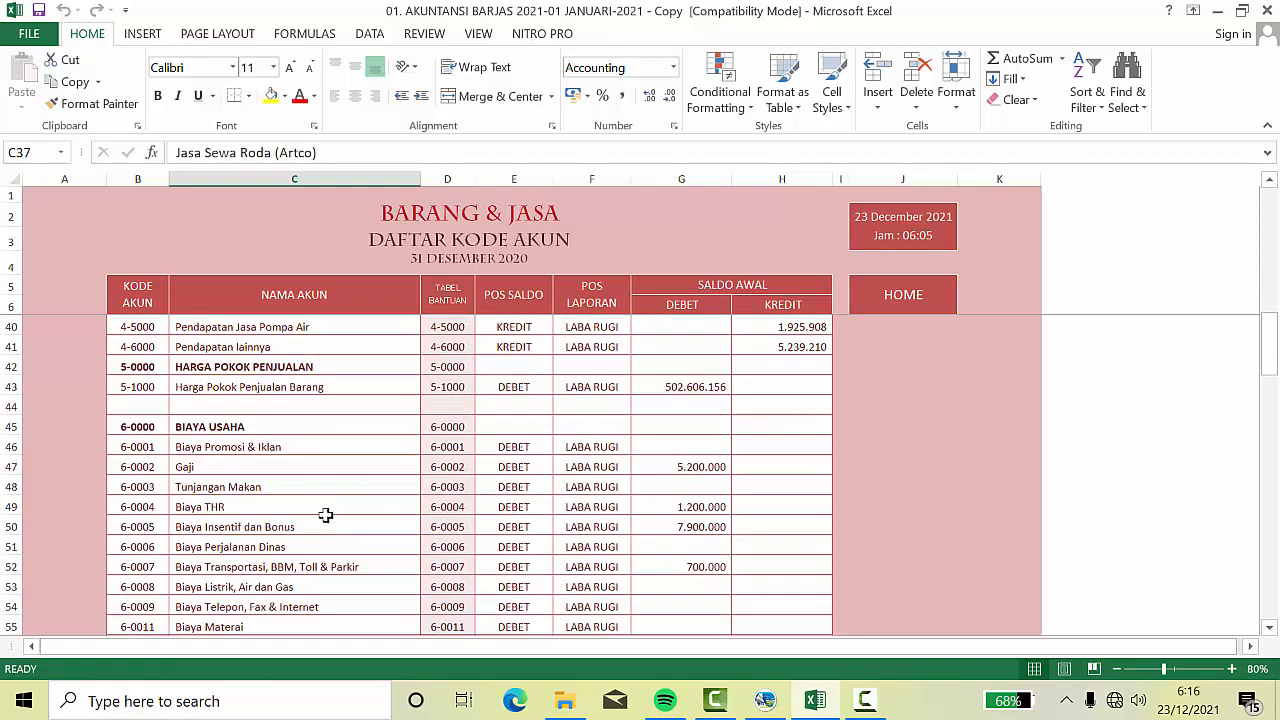
scroll(326, 515, down, 3)
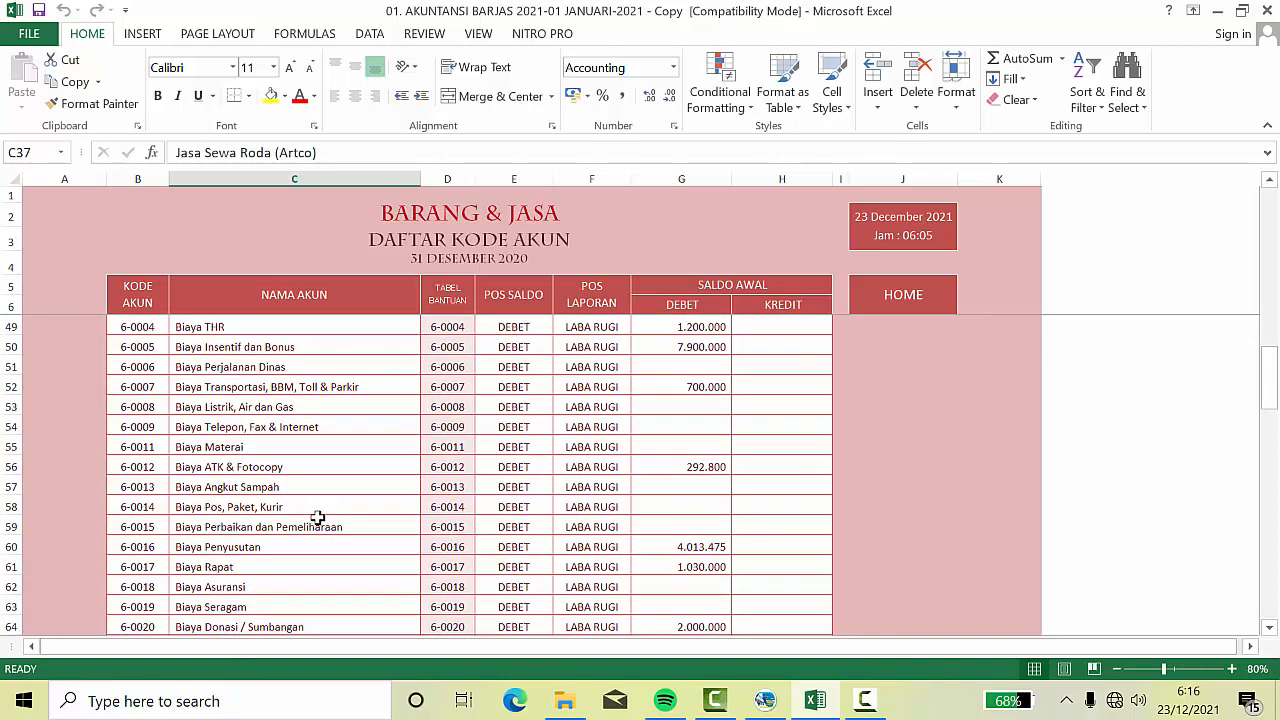
scroll(309, 481, down, 4)
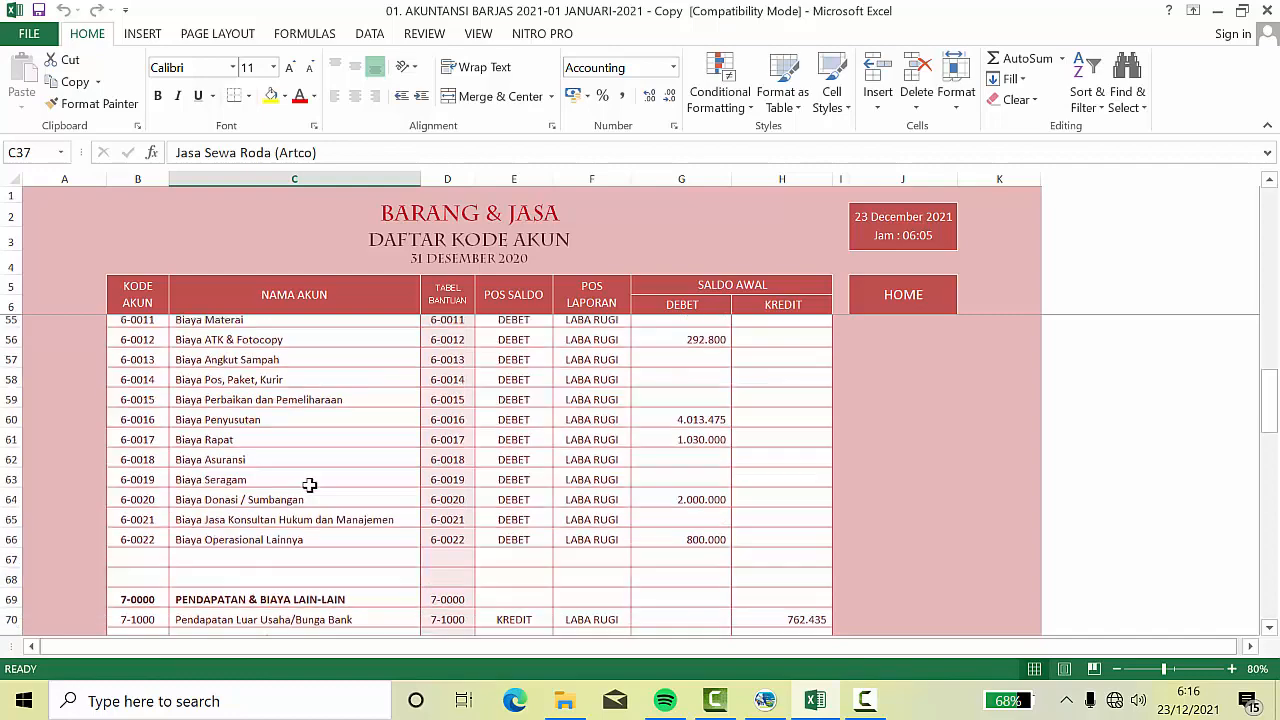
scroll(310, 487, up, 4)
scroll(310, 487, up, 14)
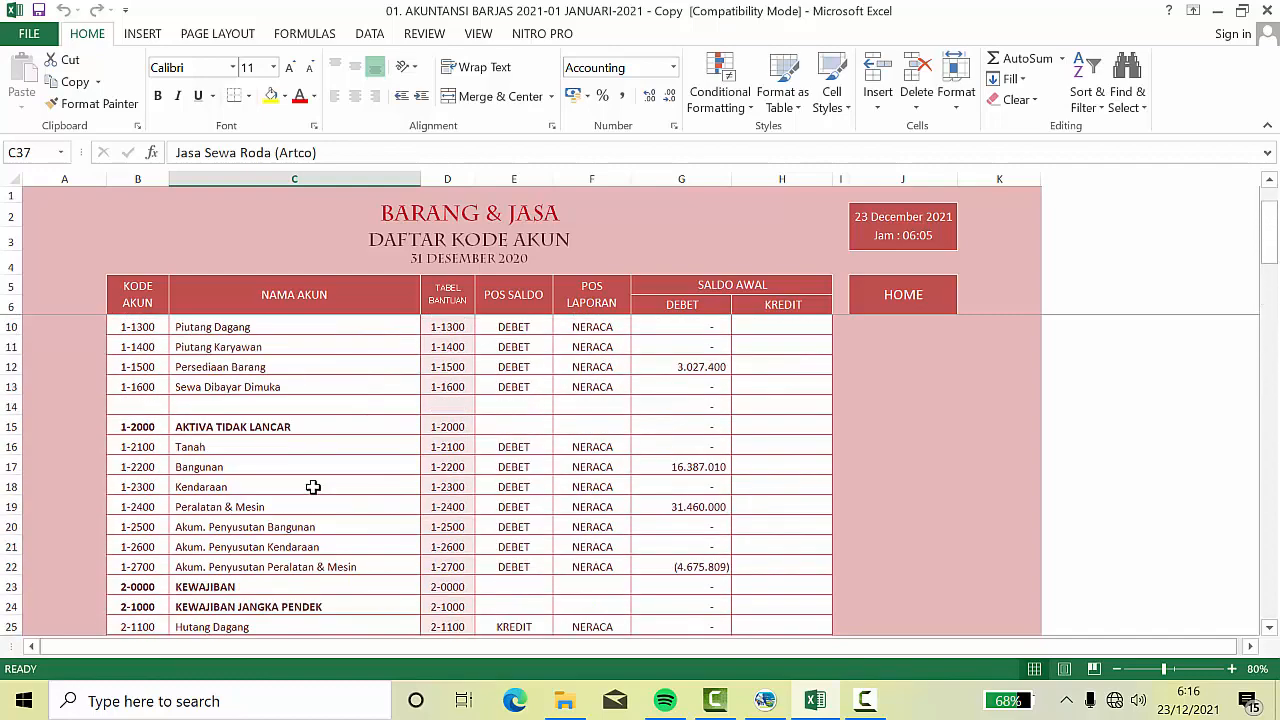
- Return to SAKTI BUM Desa, check the existing Bisnis Keuangan codes, and set the new account's Kode Obyek to 415011
click(763, 699)
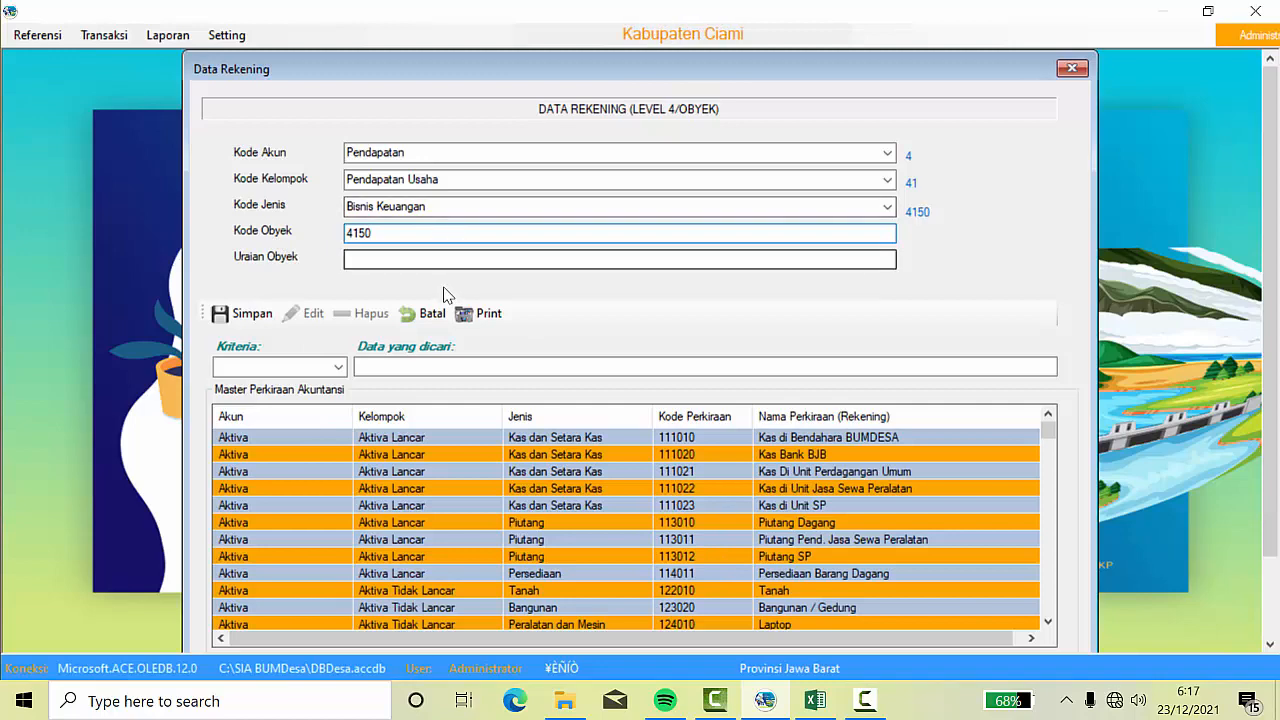
scroll(558, 505, down, 10)
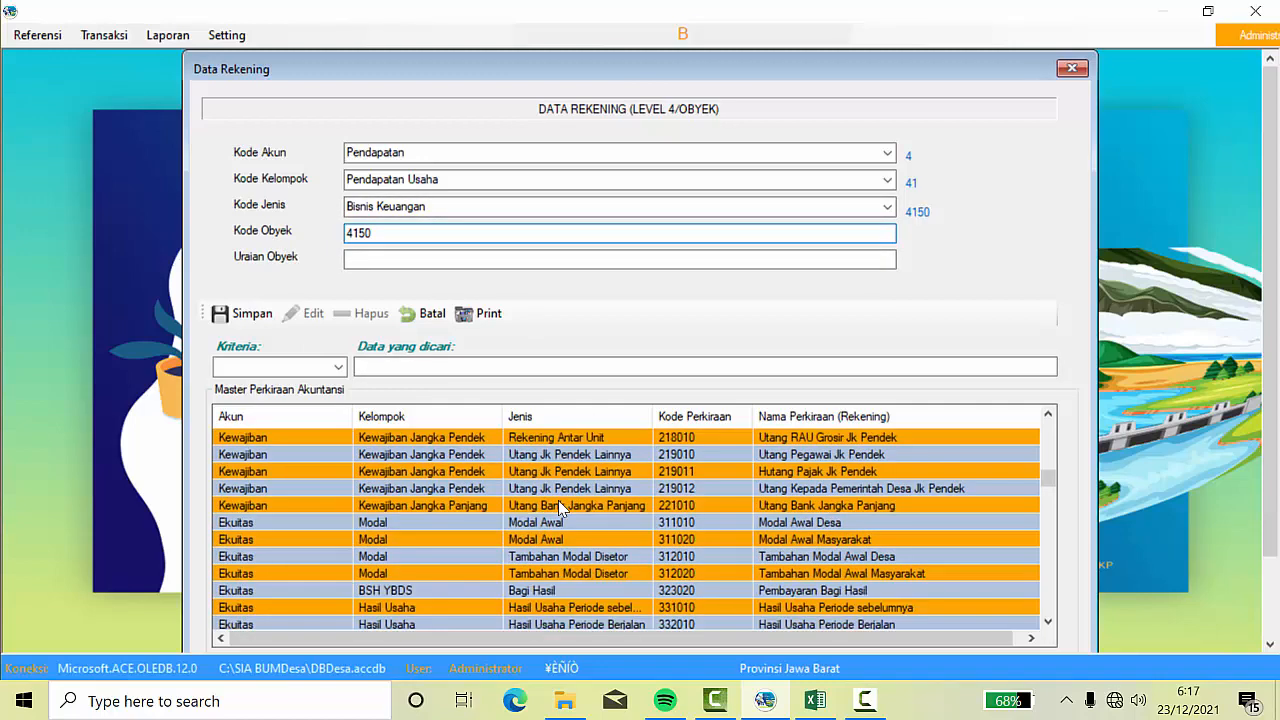
scroll(558, 505, down, 5)
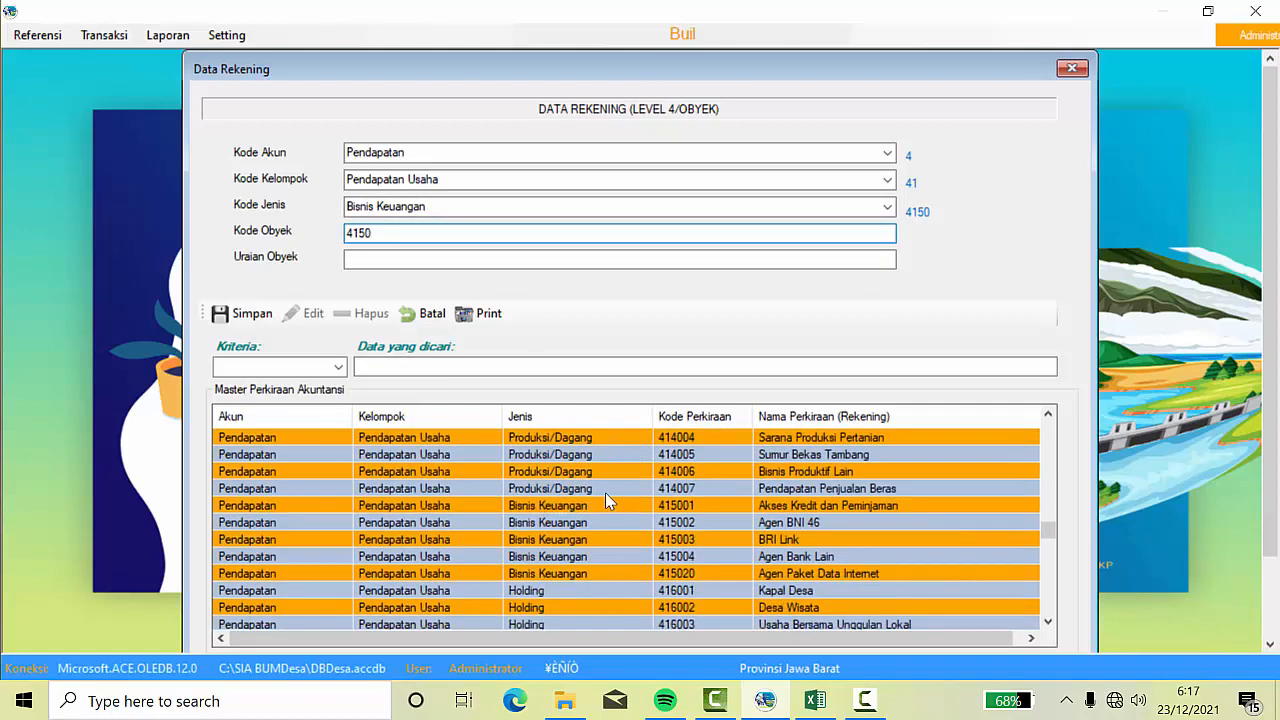
scroll(708, 484, up, 1)
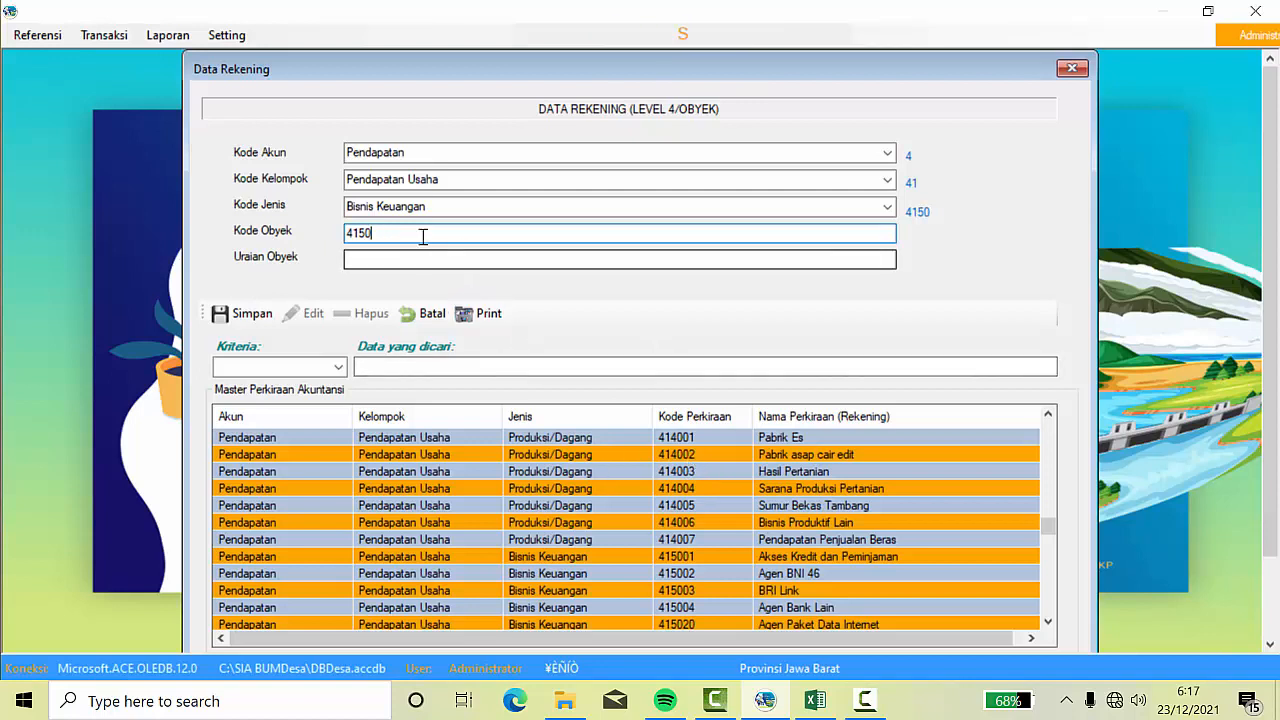
text(11)
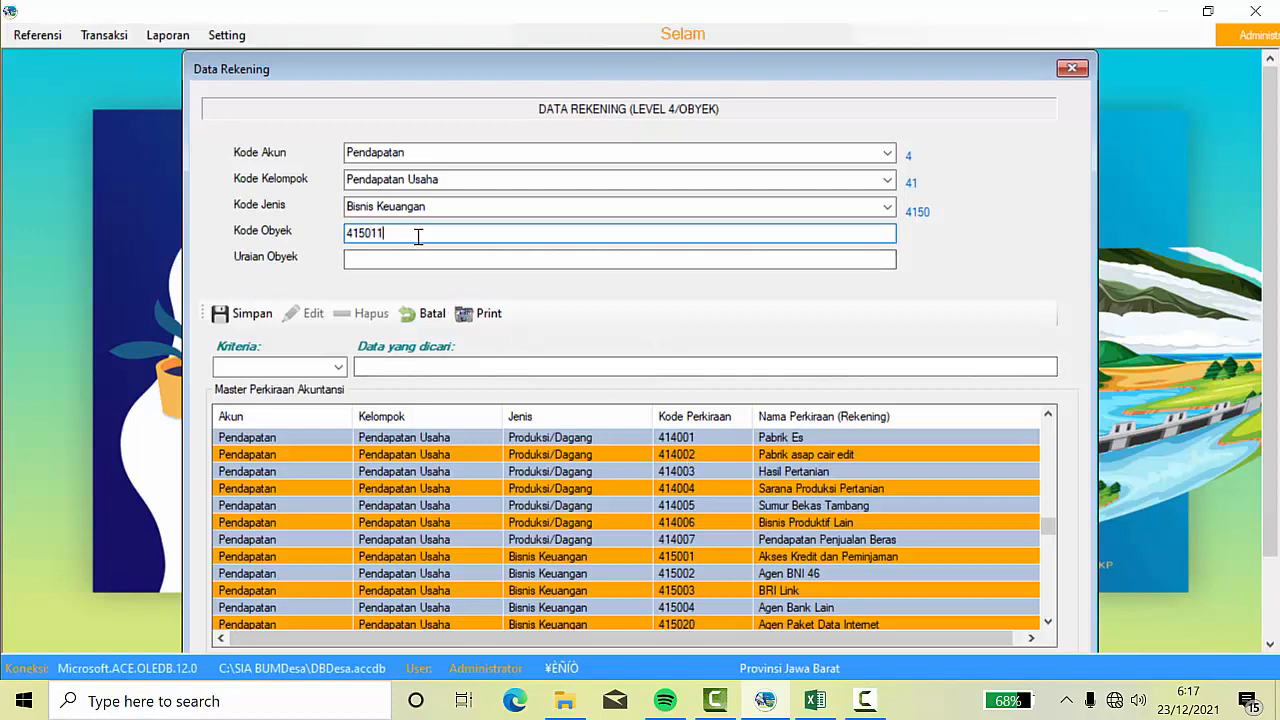
- Set the new account's Uraian Obyek to Pendapatan Jasa SP and save the account
click(390, 259)
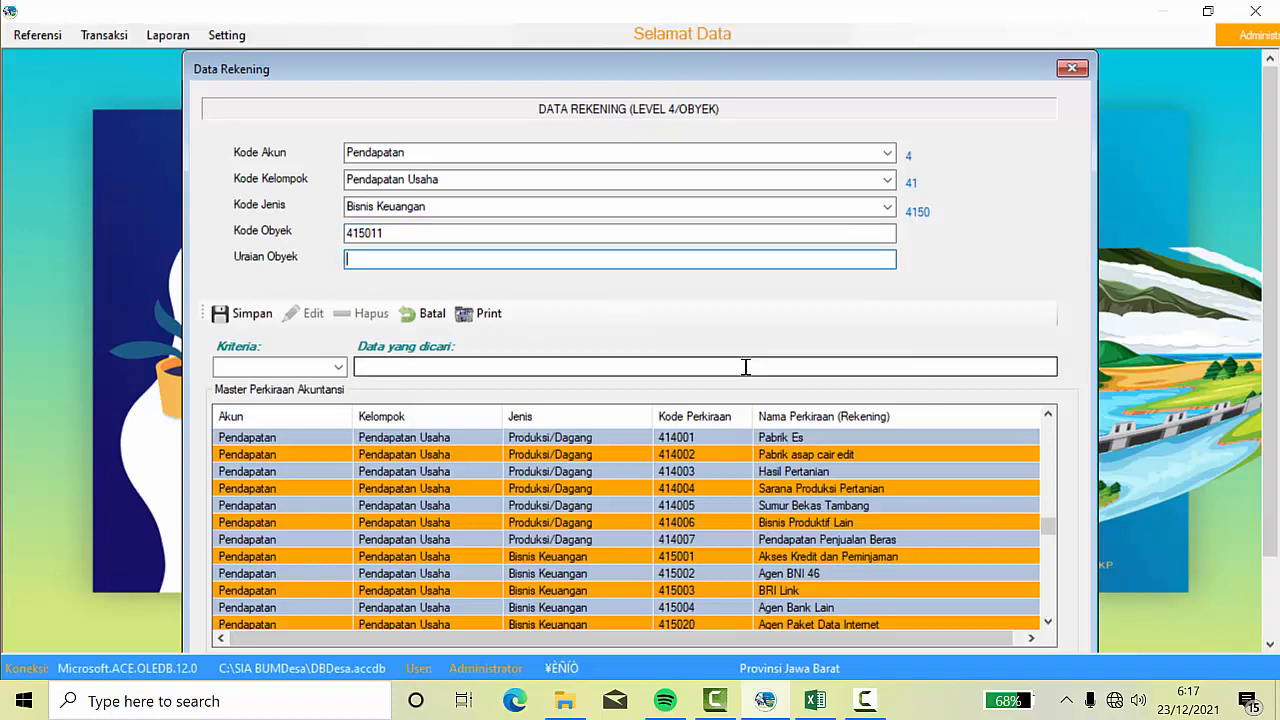
text(Pend)
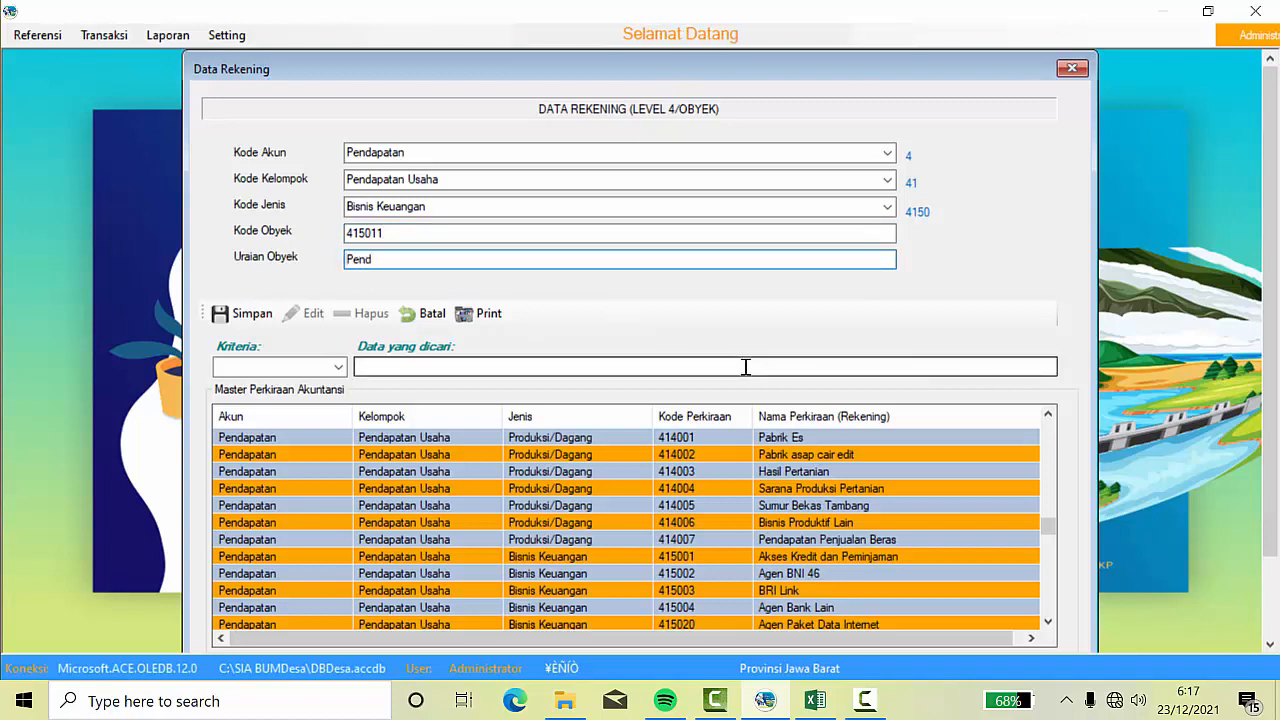
text(ap)
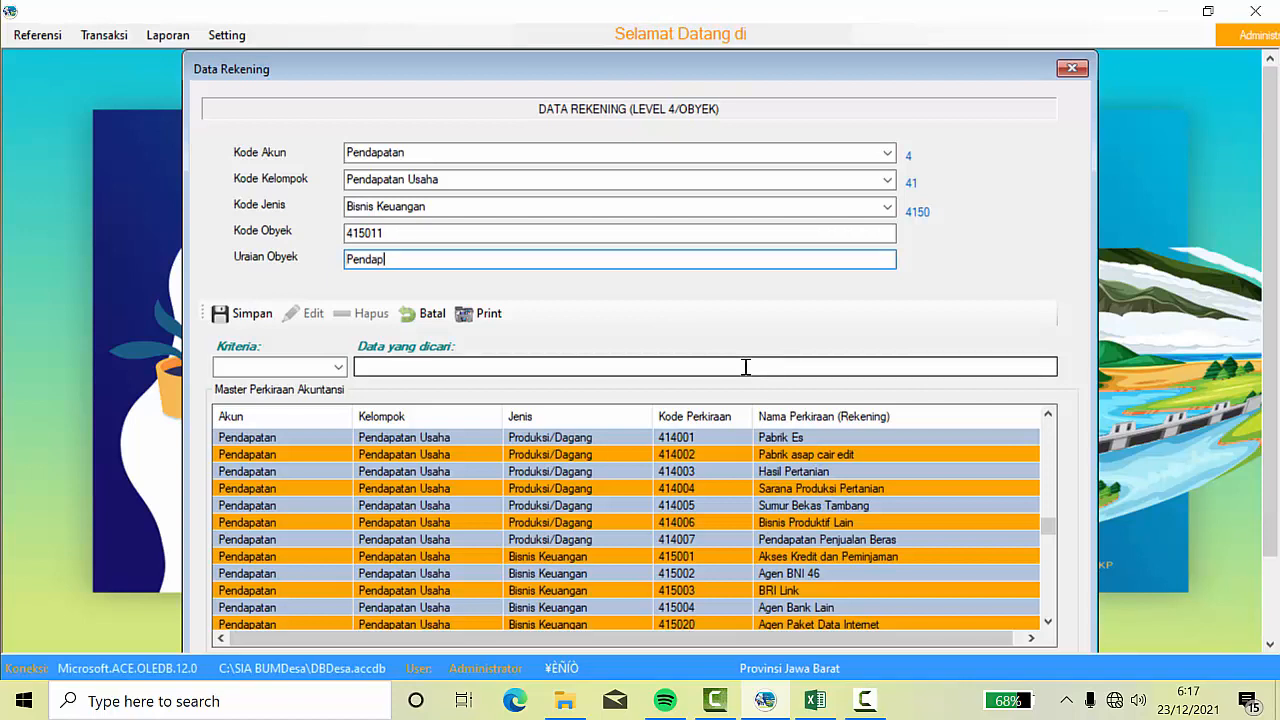
text(atan Jas)
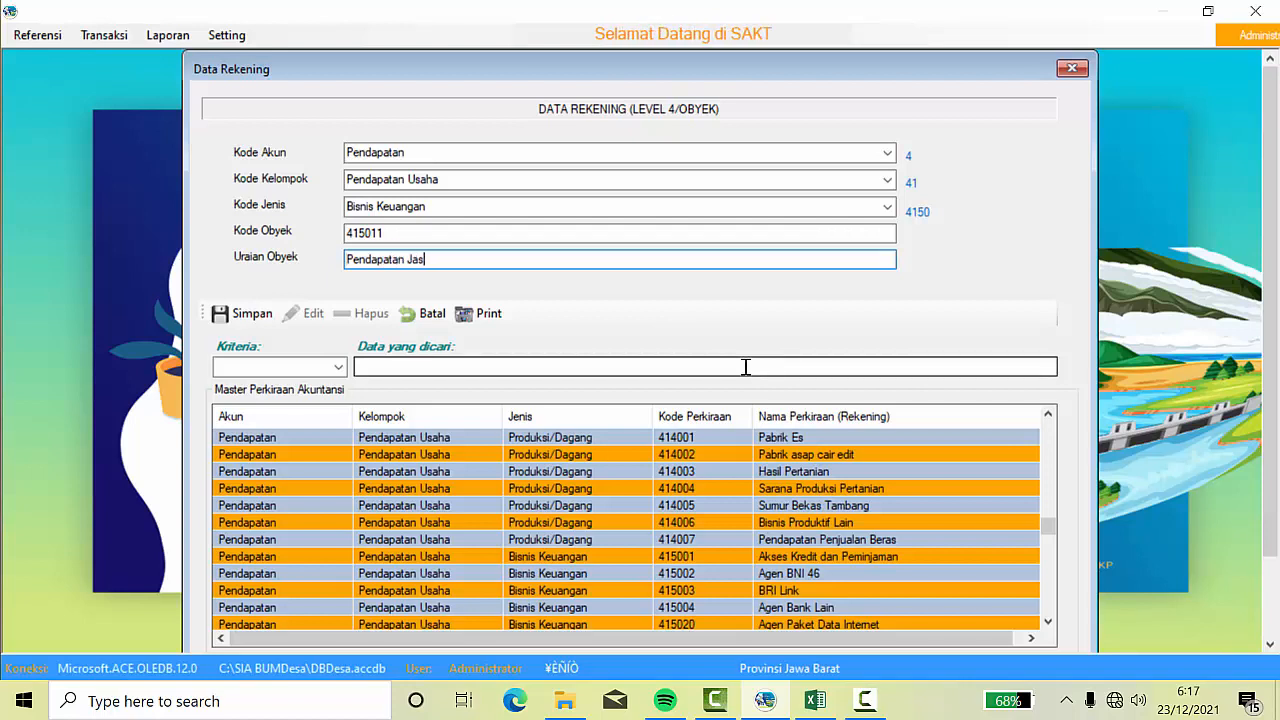
text(a SP)
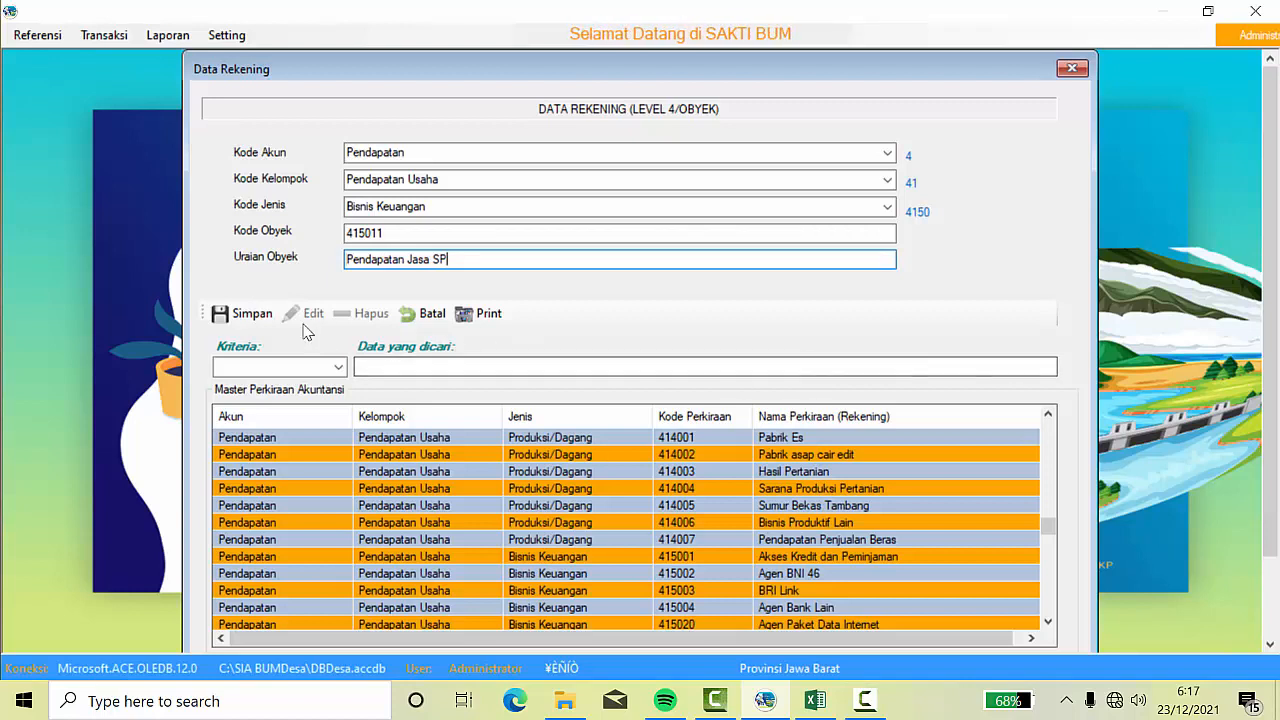
click(250, 314)
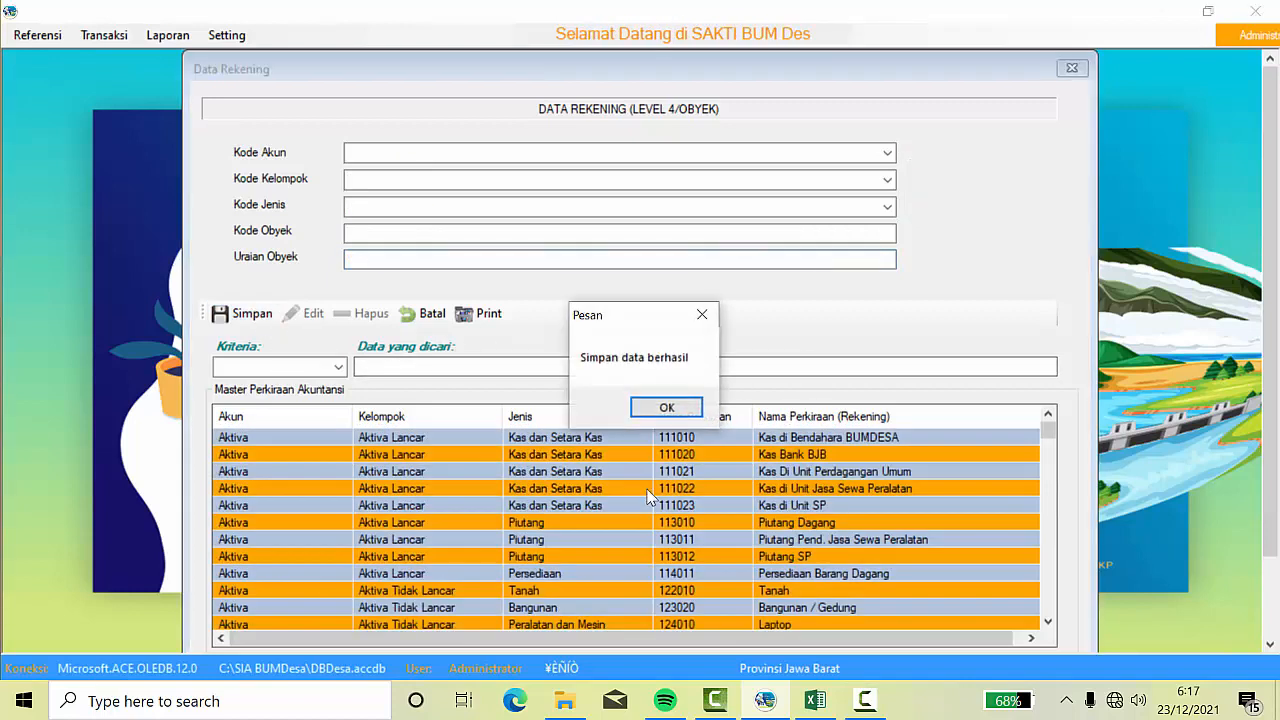
click(666, 408)
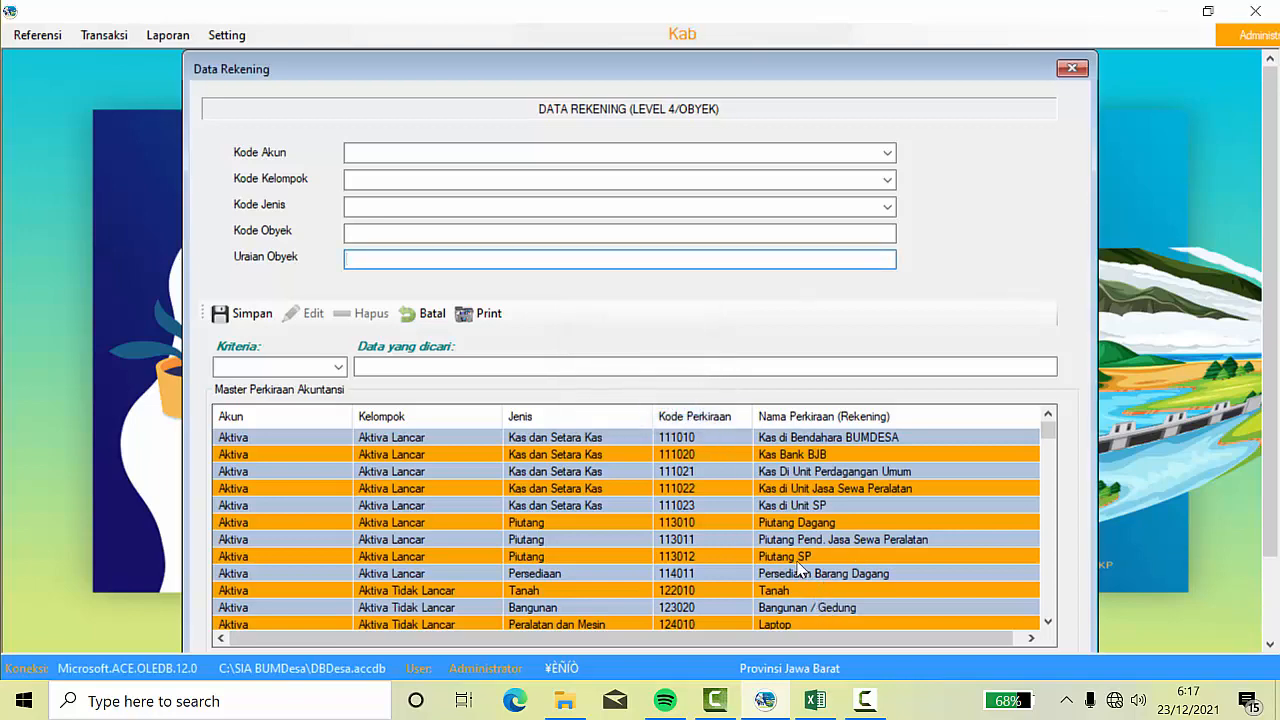
- Find the new 415011 account in the master account list and load its details
scroll(800, 566, down, 10)
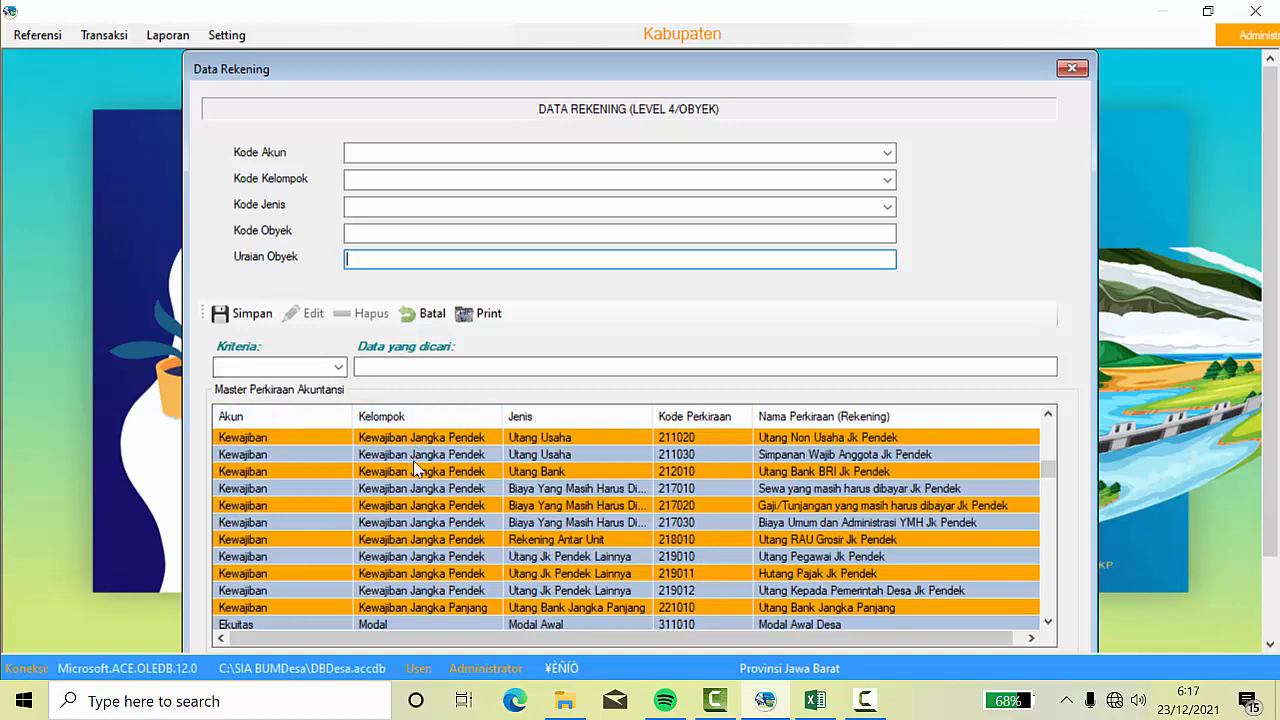
scroll(418, 467, down, 12)
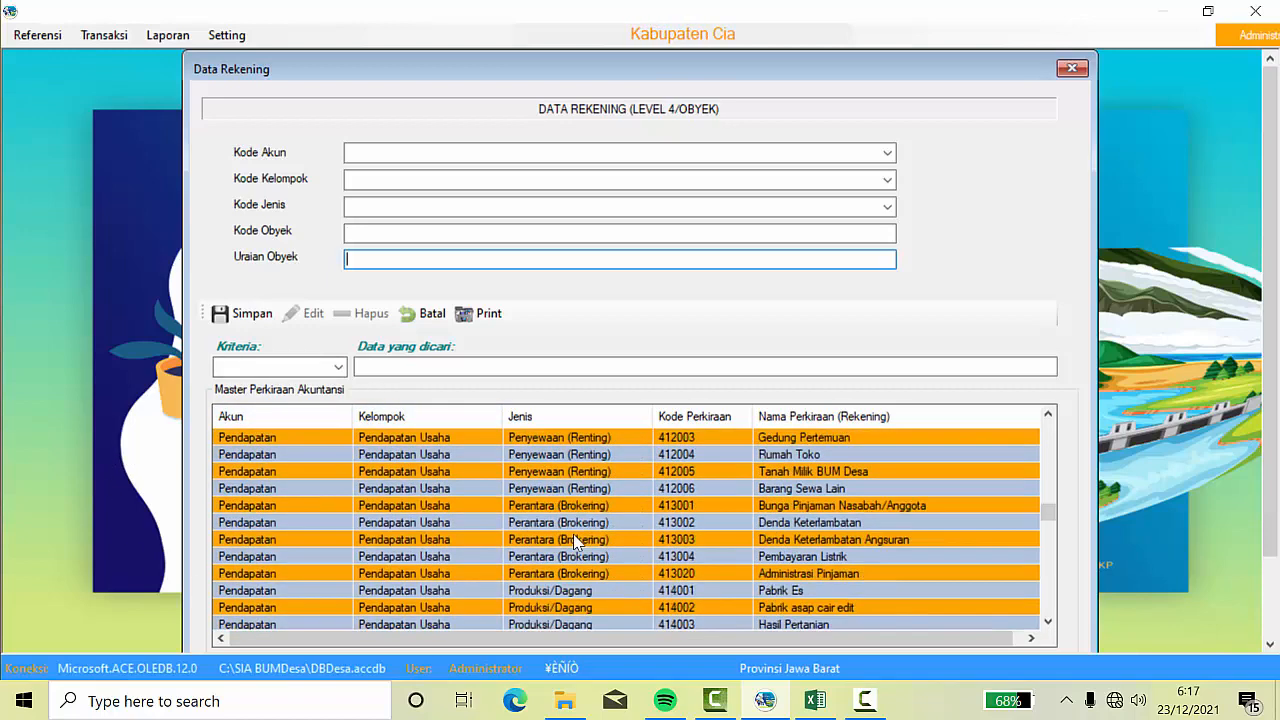
scroll(575, 538, down, 7)
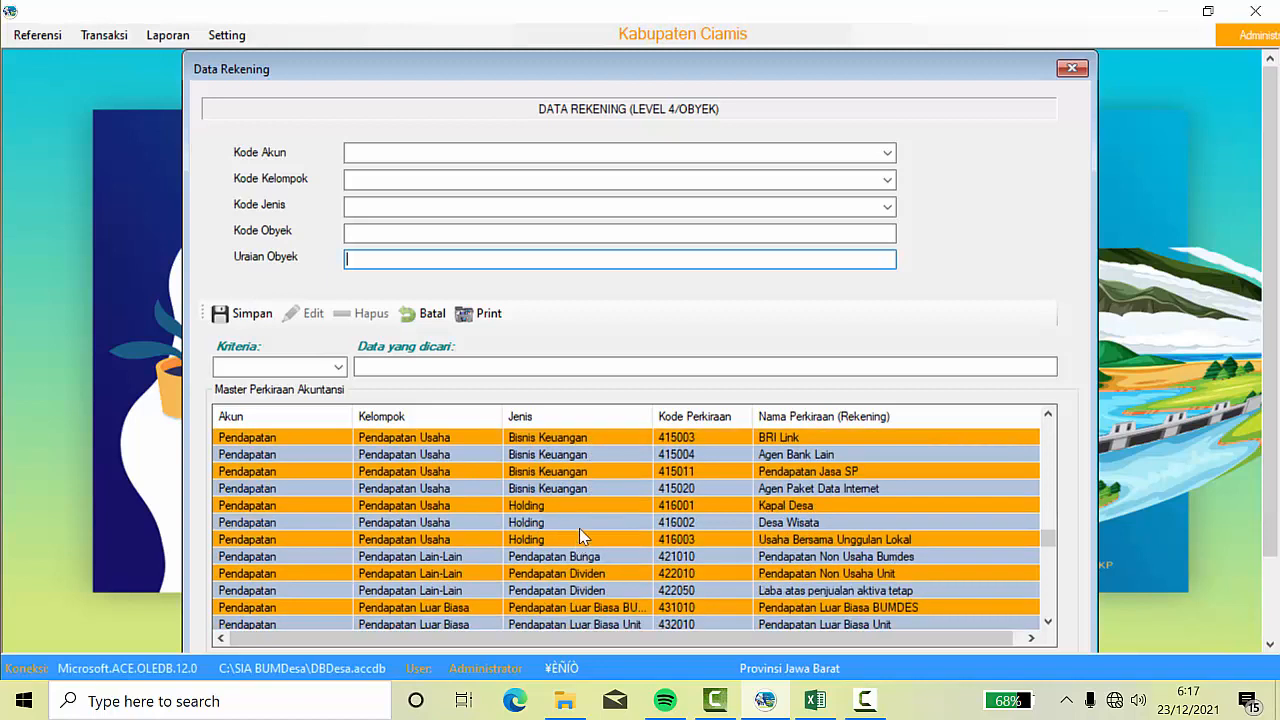
scroll(696, 532, up, 2)
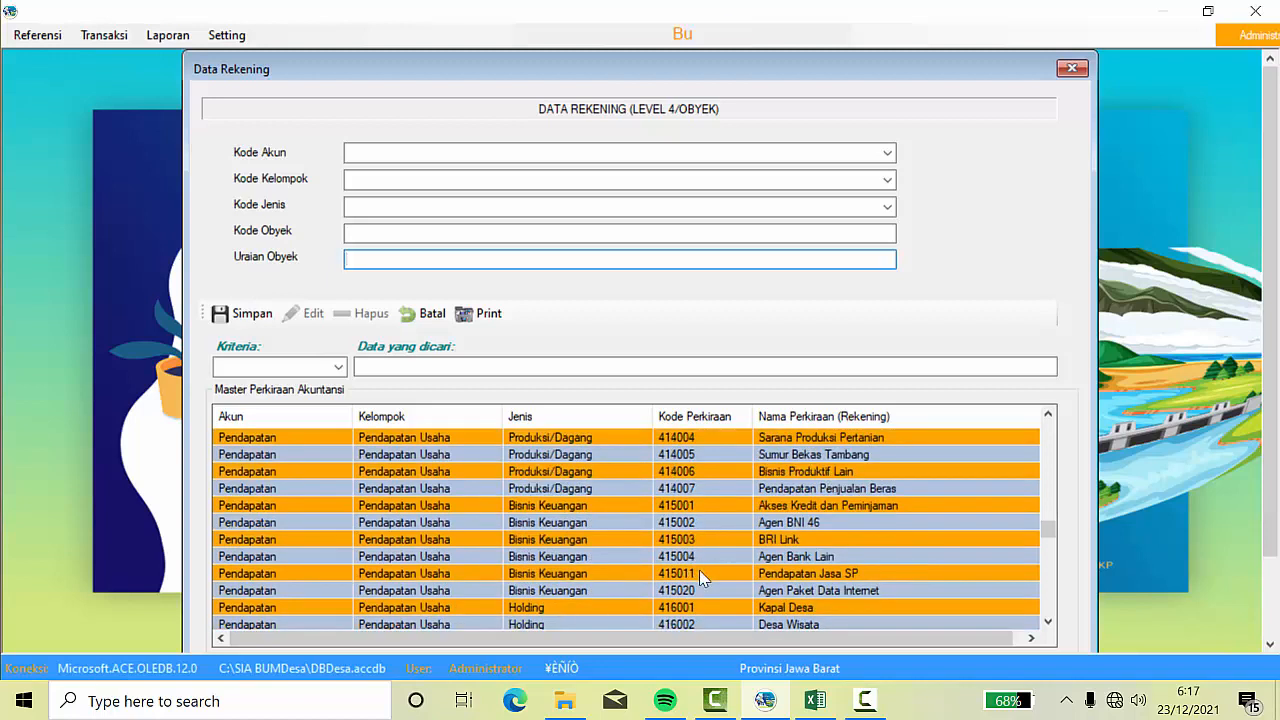
click(704, 573)
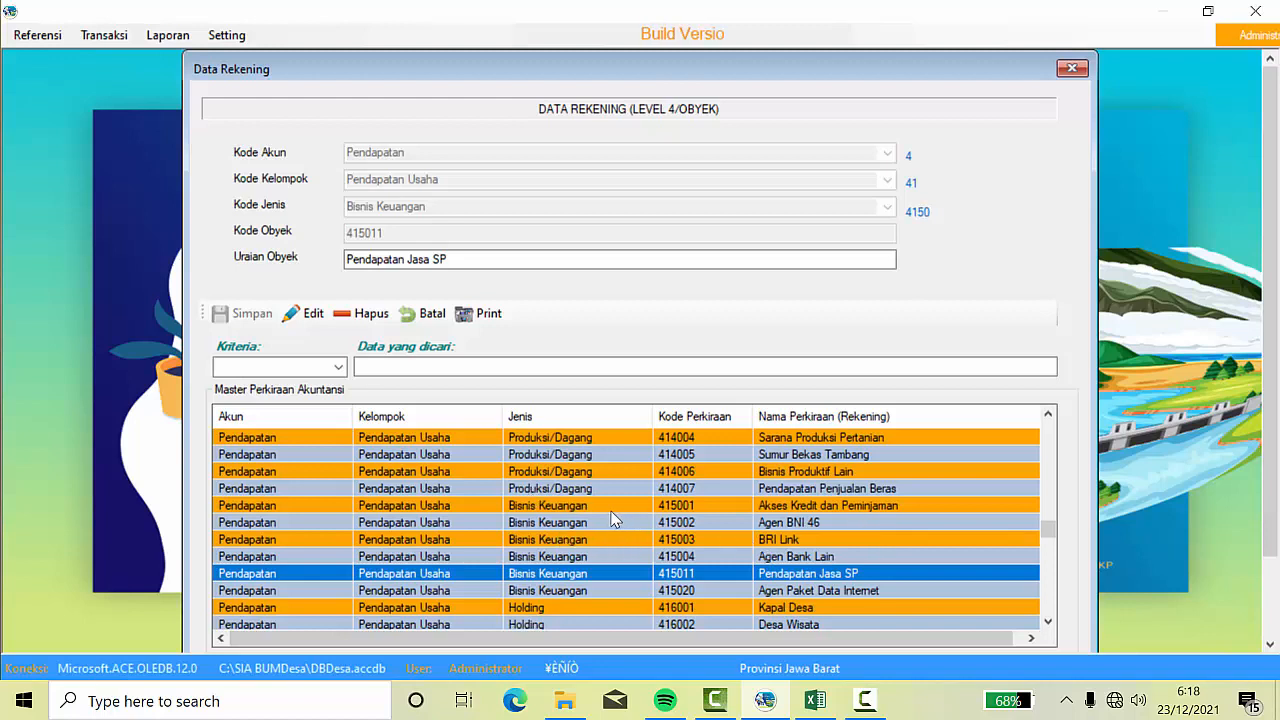
- Search the account list for "penda" and change account 414007's Uraian Obyek to Pendapatan Penjualan Rupa rupa barang dagang, saving the edit
click(446, 366)
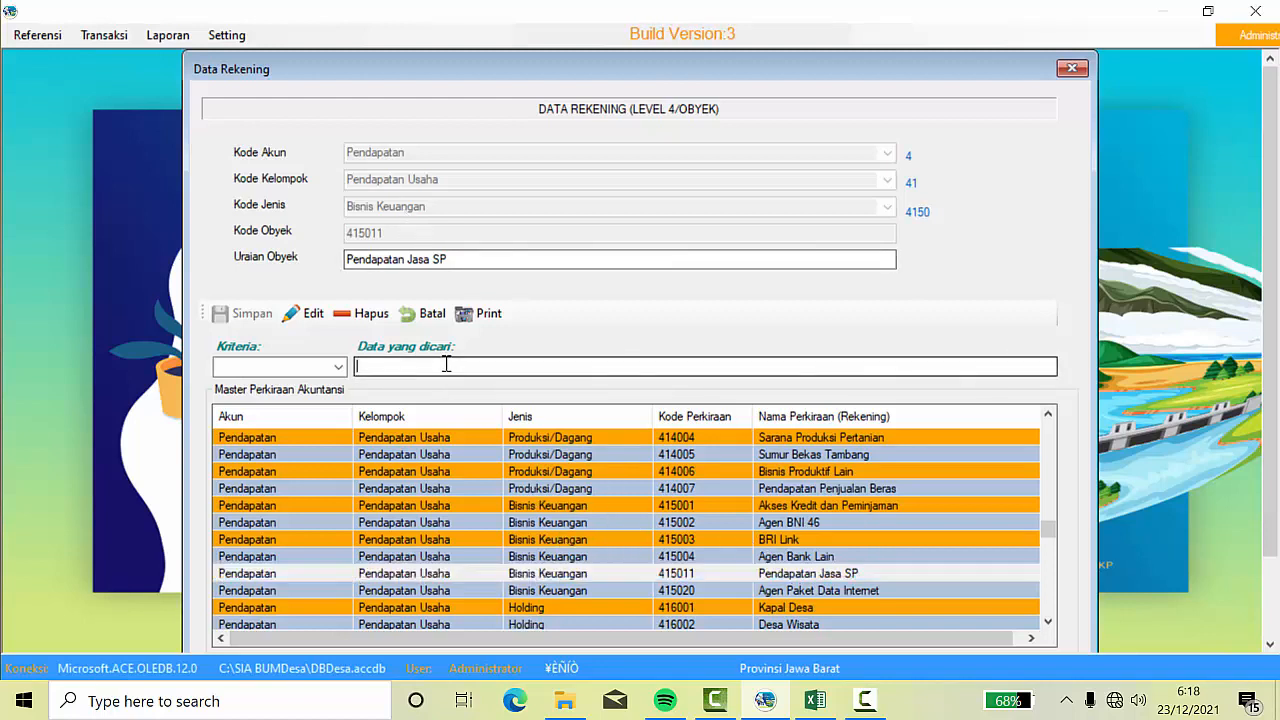
text(penda)
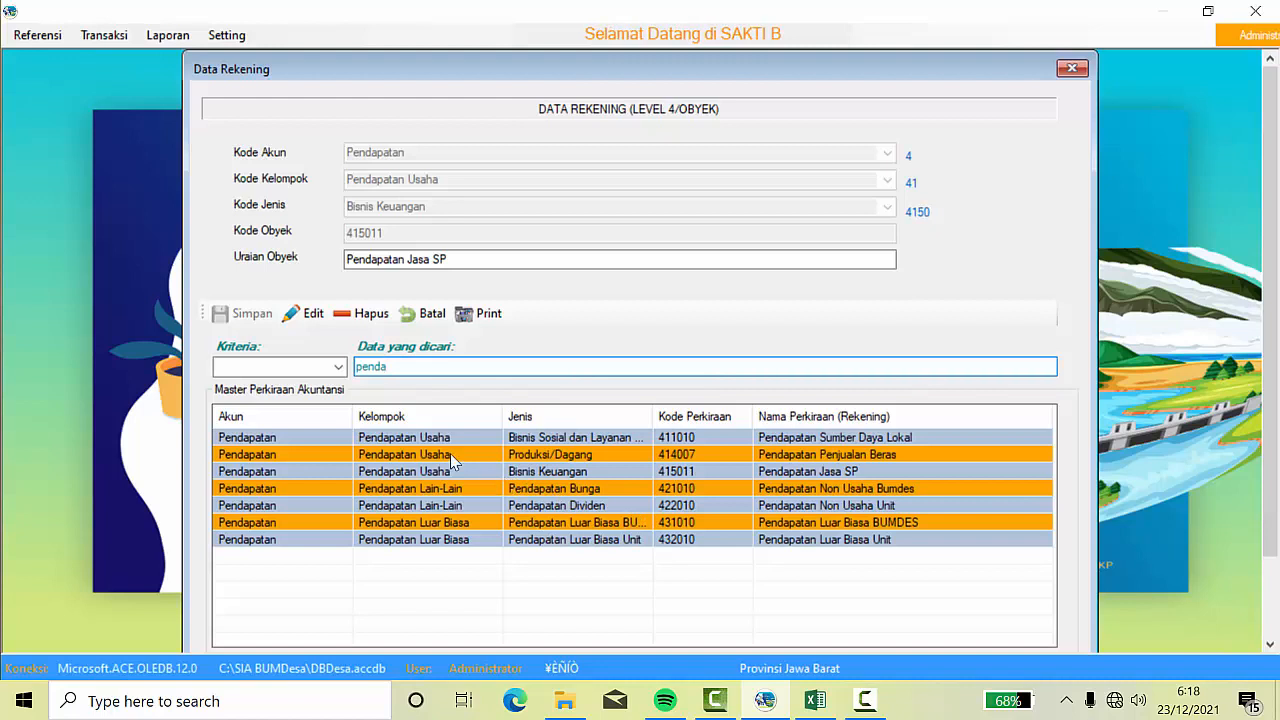
click(592, 458)
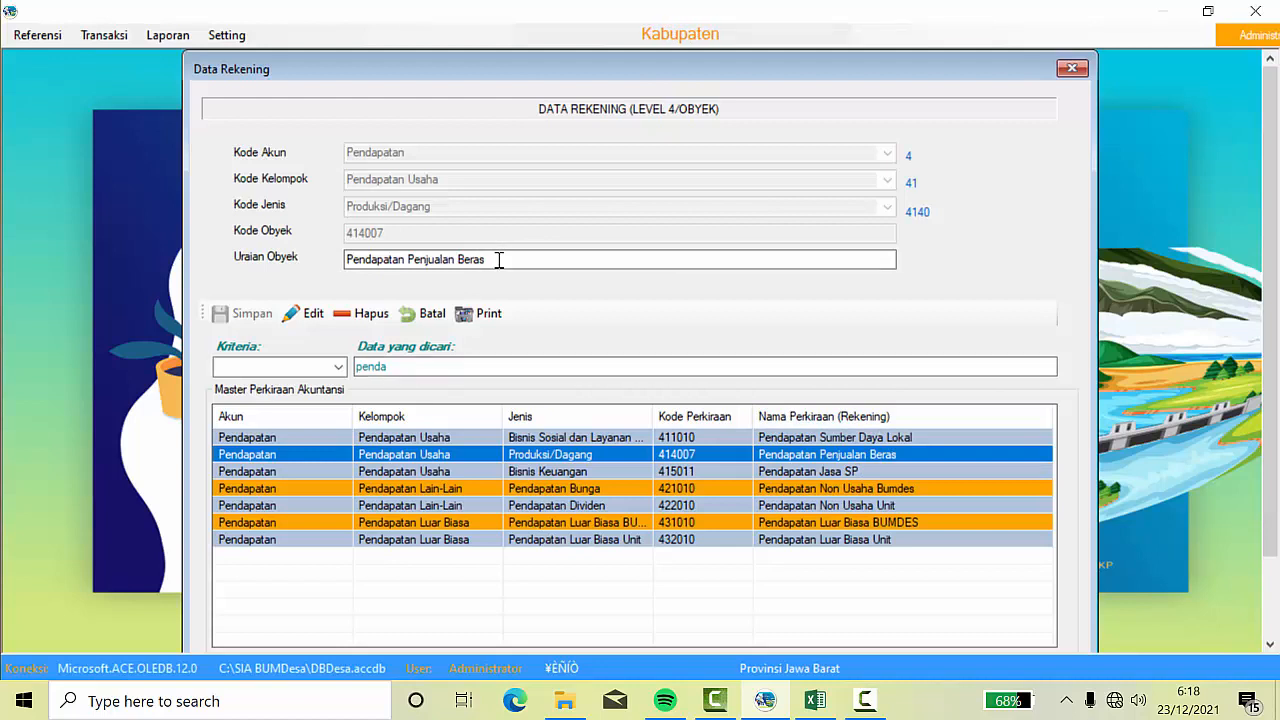
drag(459, 261, 543, 266)
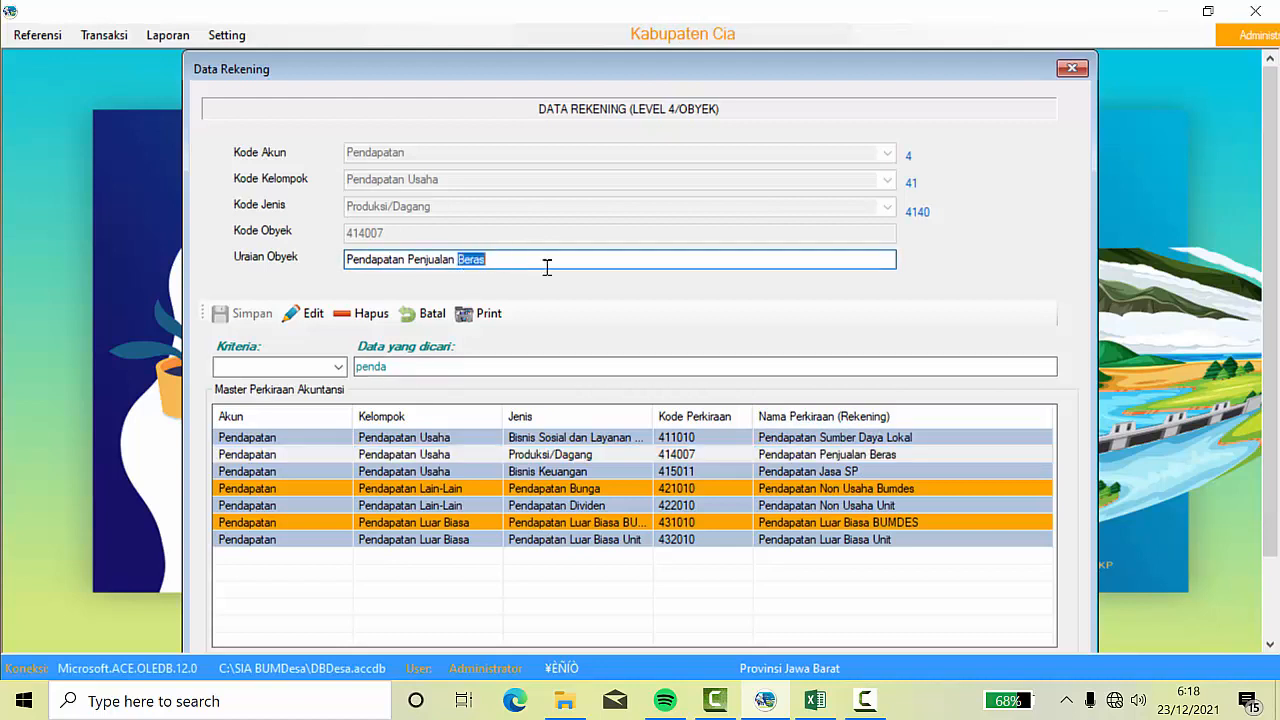
text(Rup)
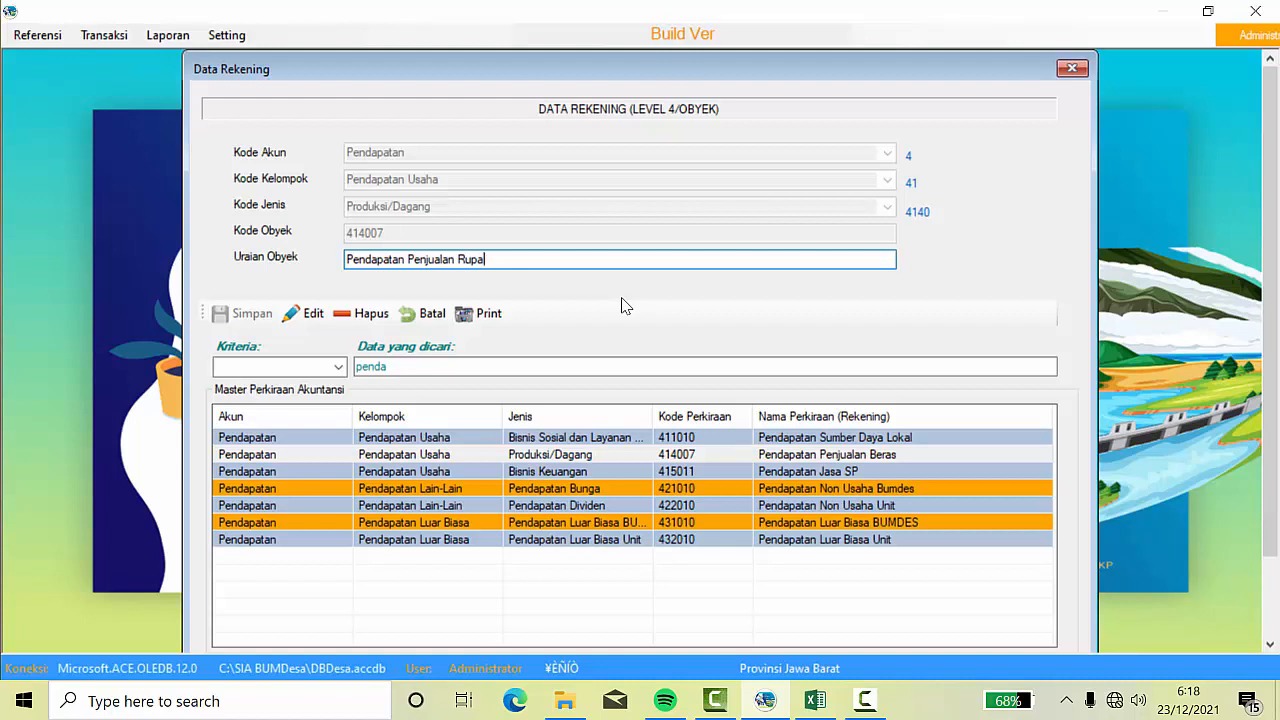
text(a)
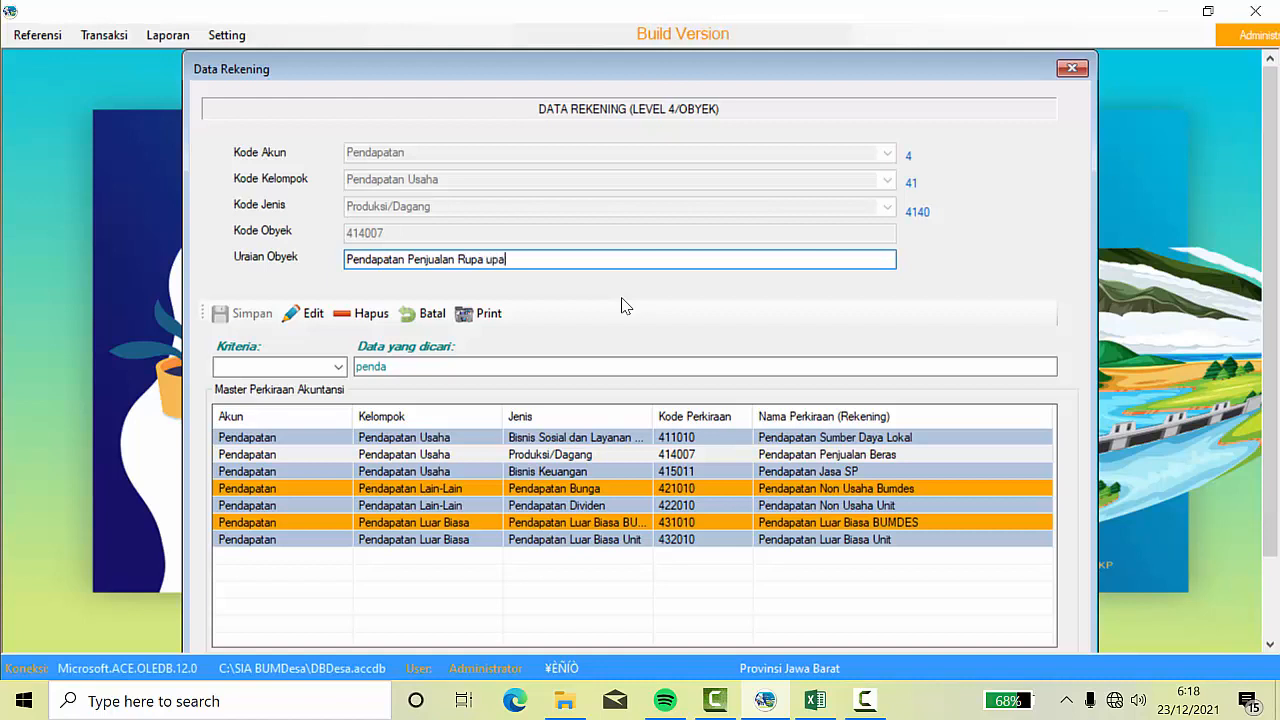
key(BackSpace)
text(rup)
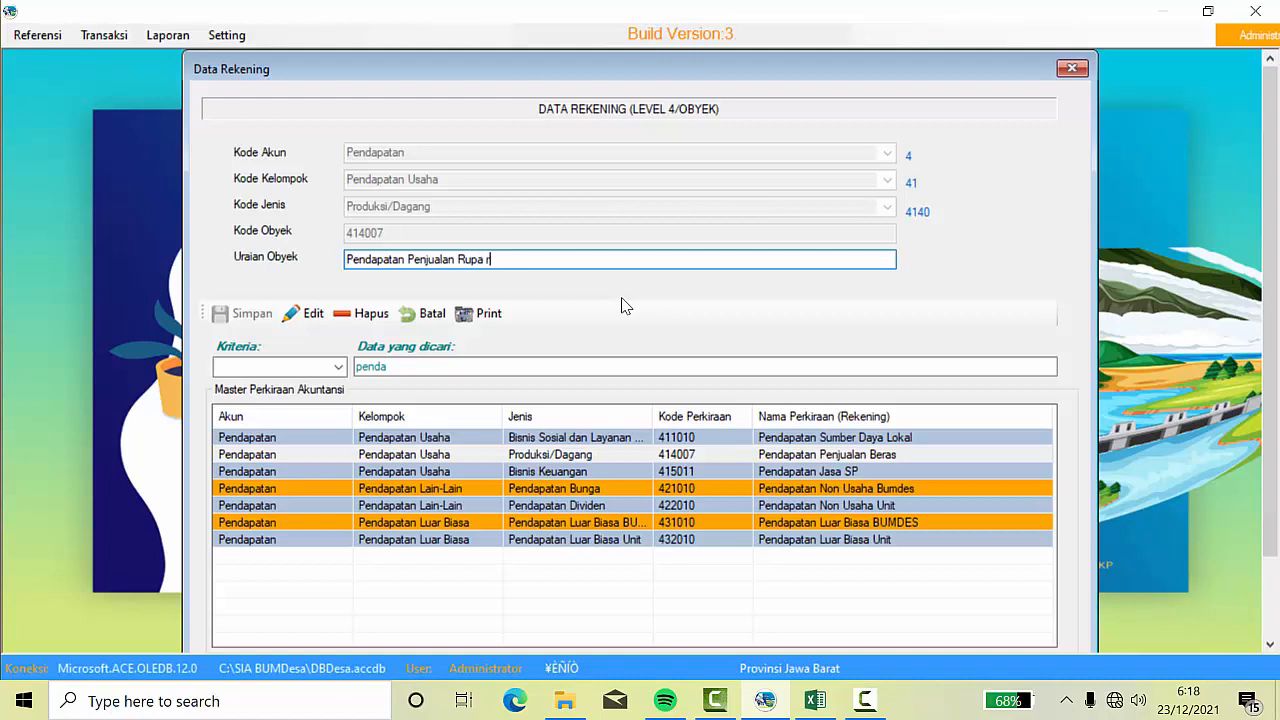
text(a bar)
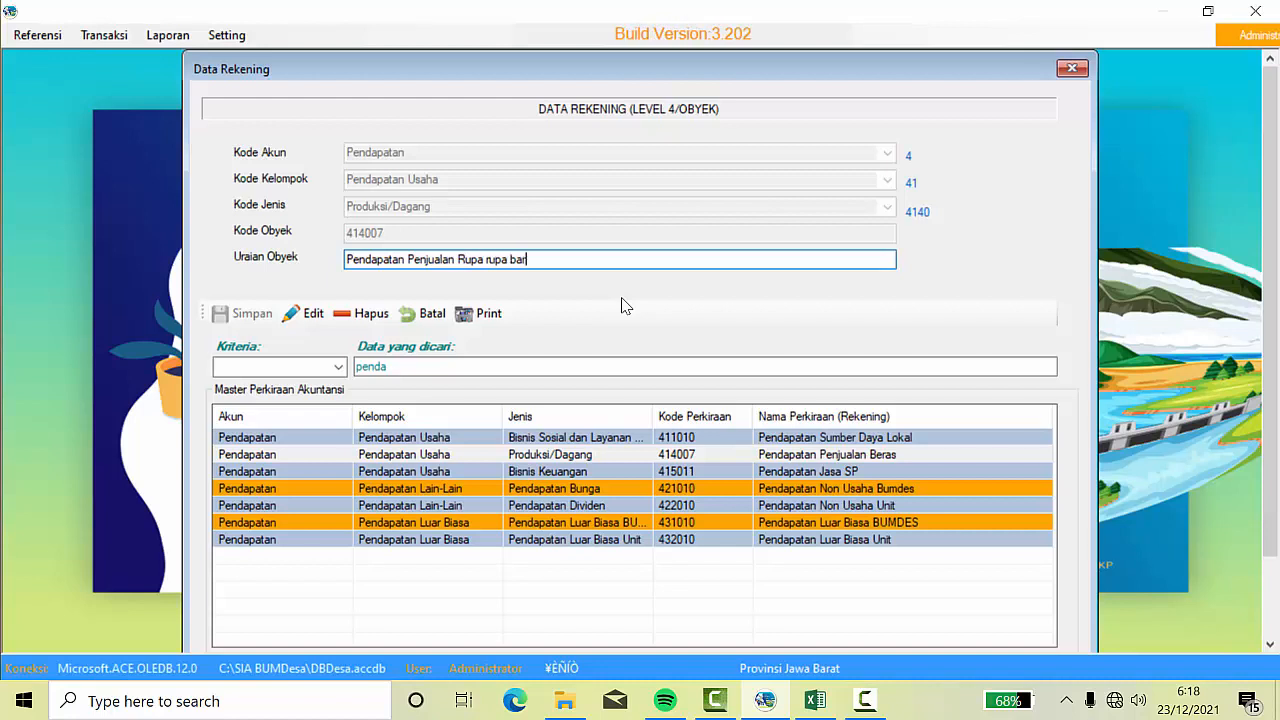
text(ang dagang)
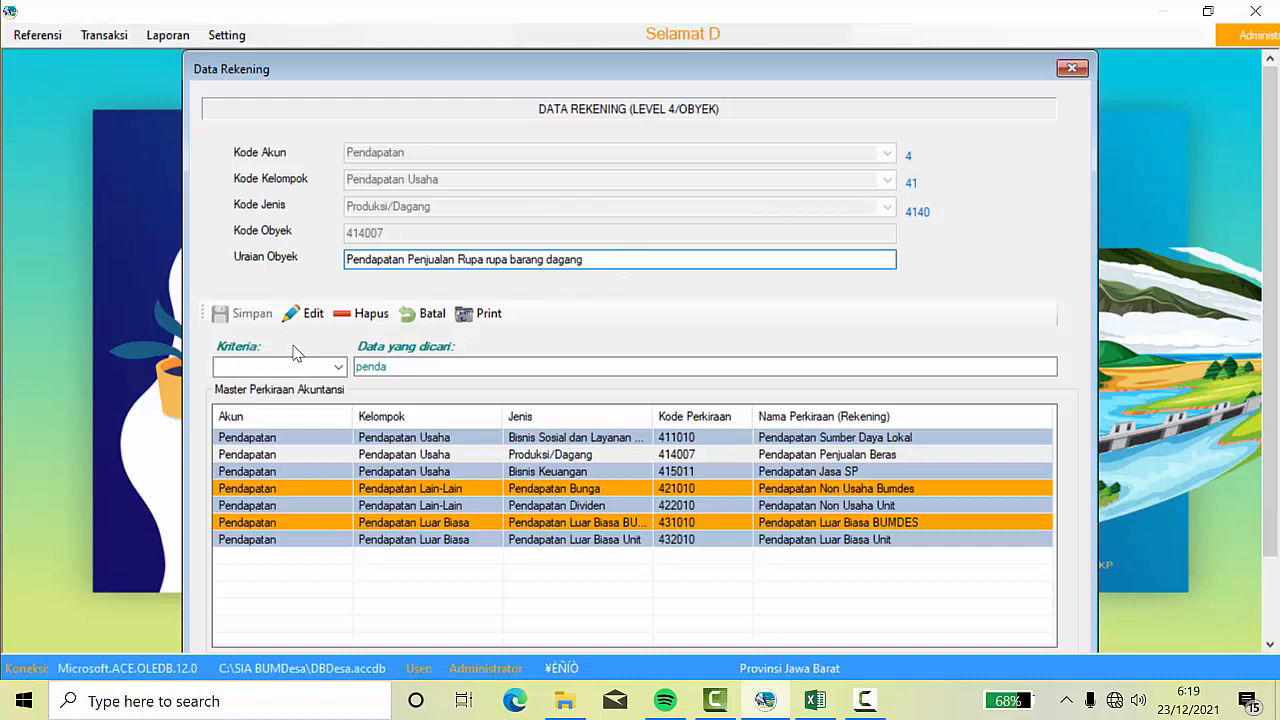
click(304, 313)
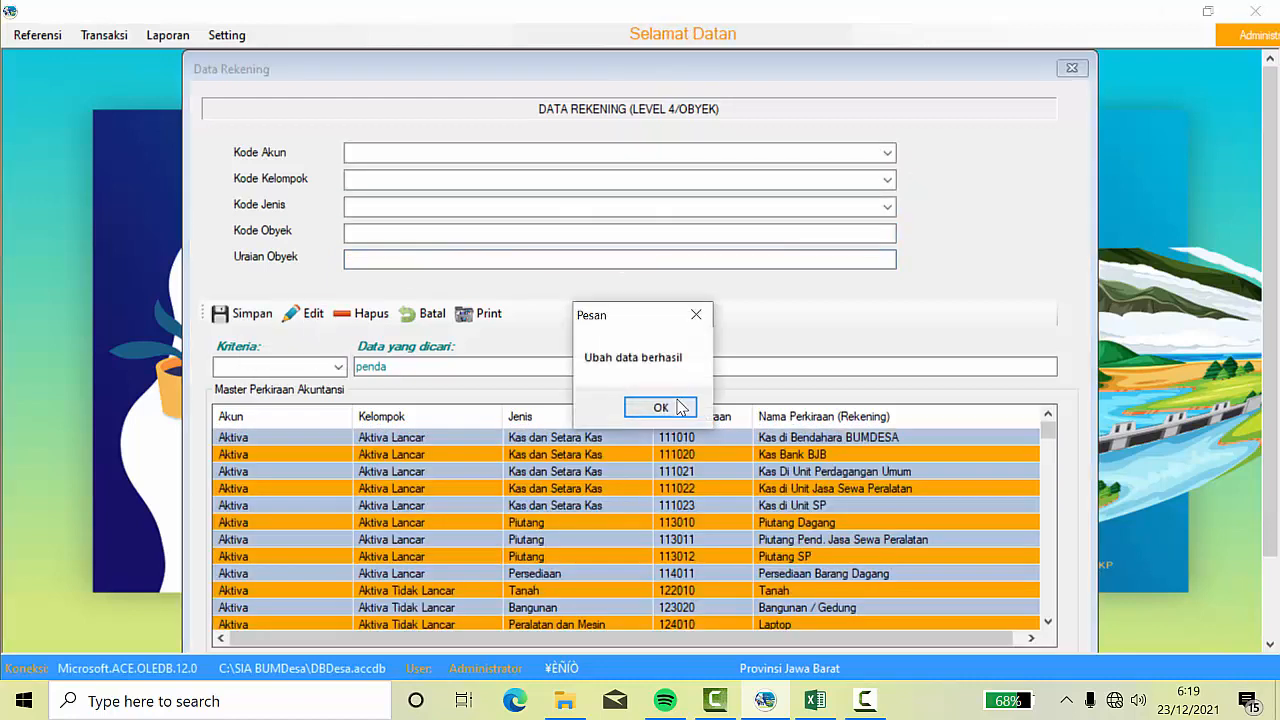
click(661, 407)
- Search the account list for "pendap" and load the details of account 414007 to check its name
click(400, 366)
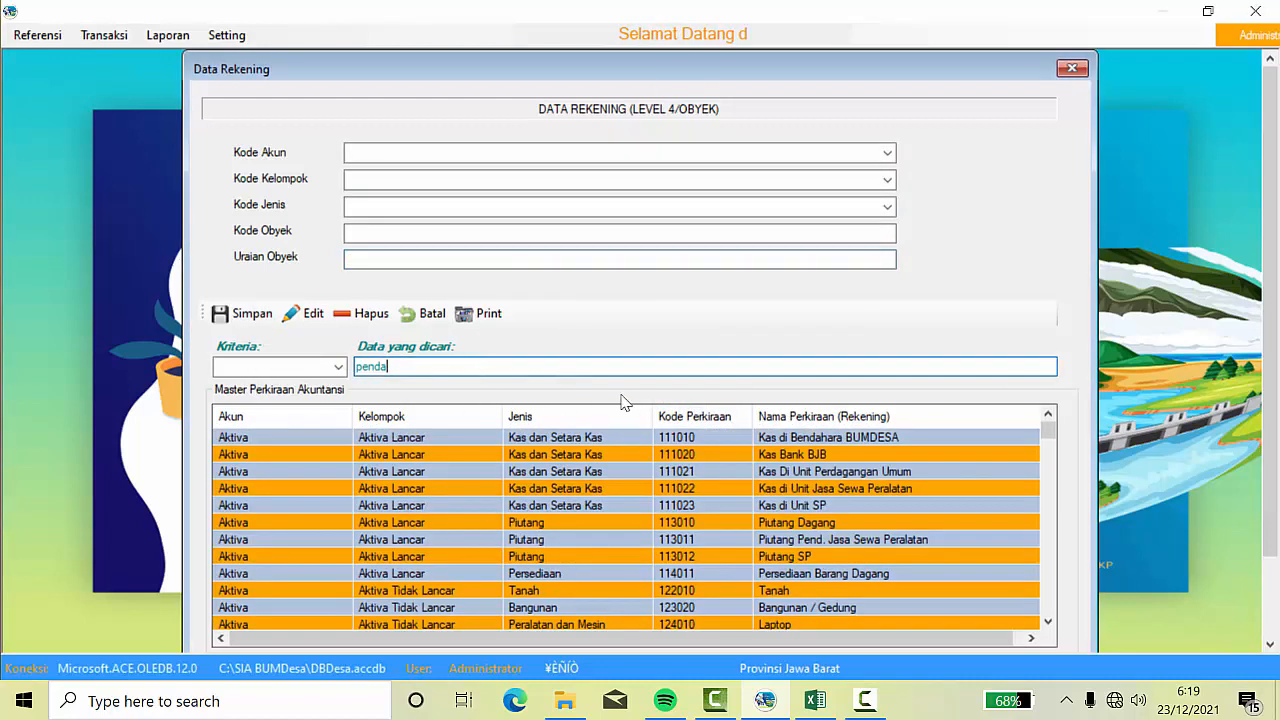
text(pstan)
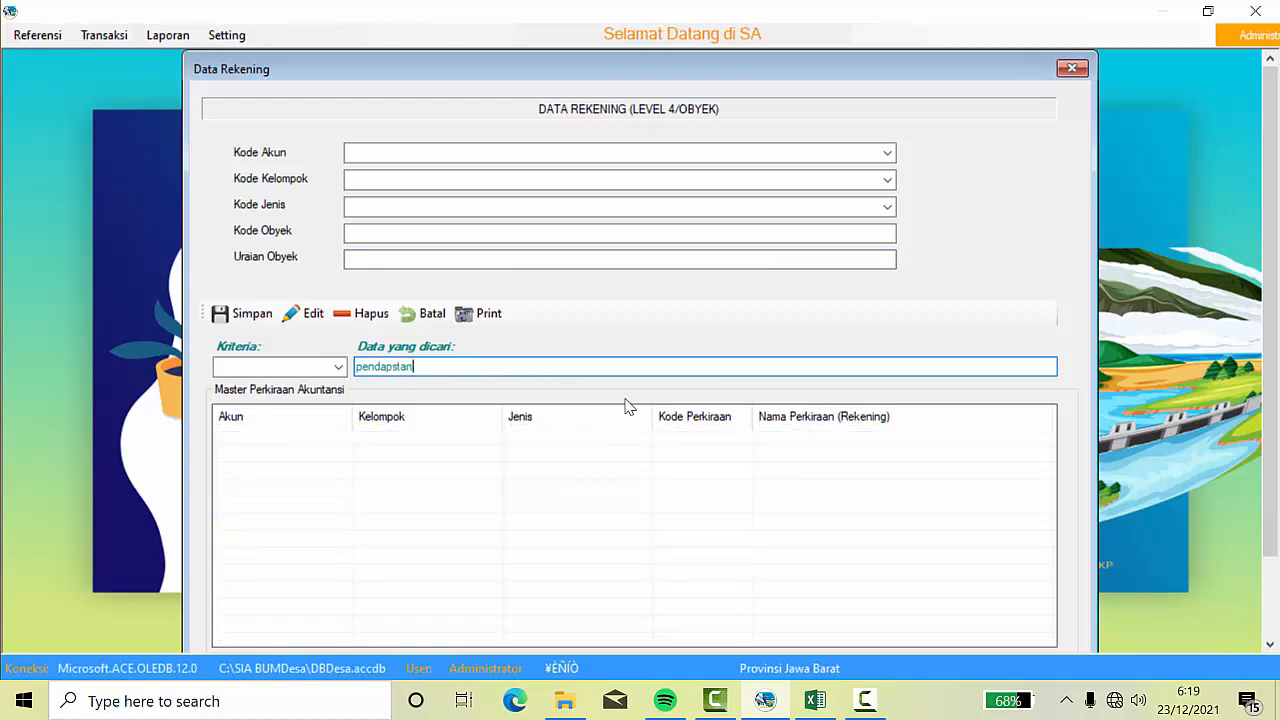
key(BackSpace)
key(BackSpace)
key(BackSpace)
key(BackSpace)
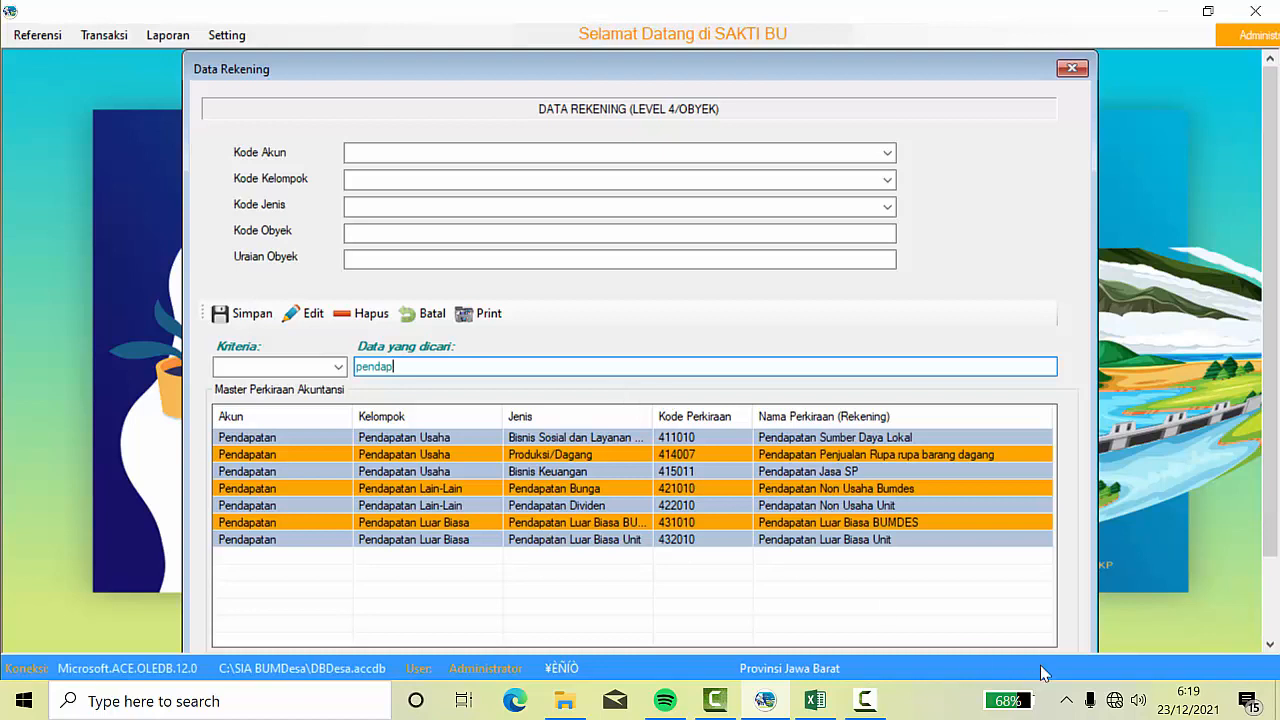
click(930, 456)
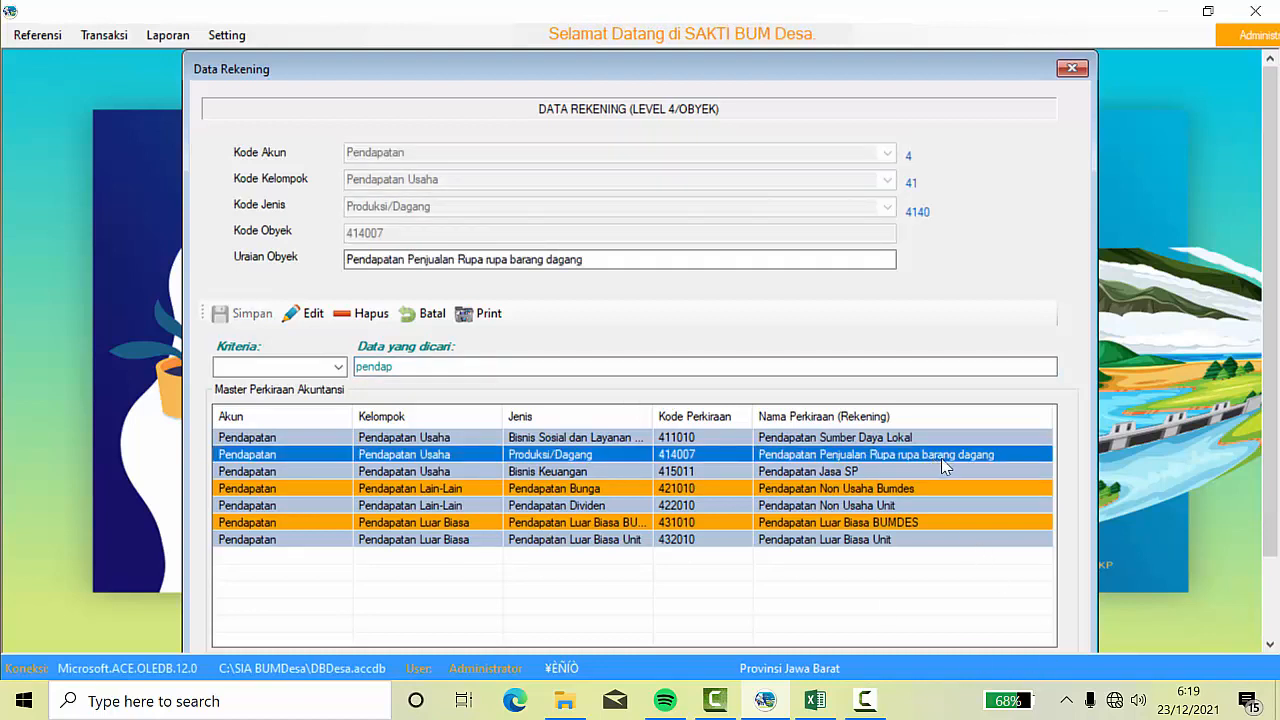
- Load account 411010, Pendapatan Sumber Daya Lokal, and save it as an edit with its existing description
click(886, 438)
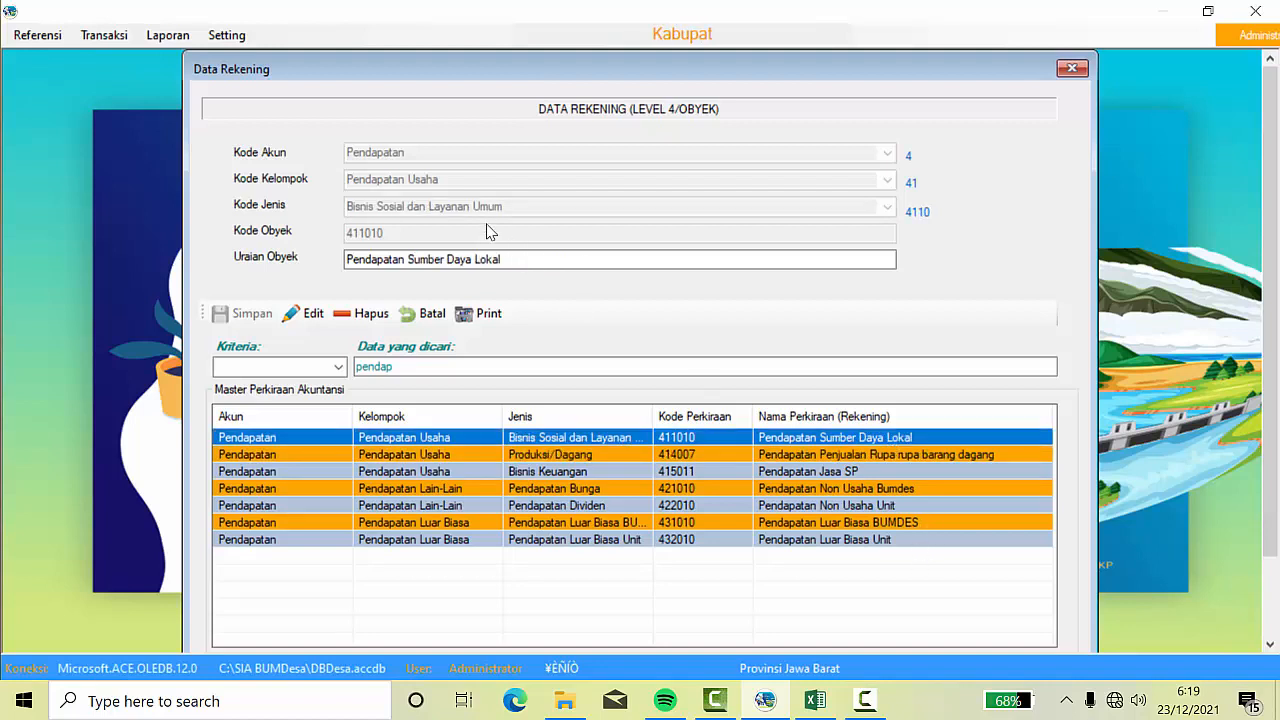
click(313, 314)
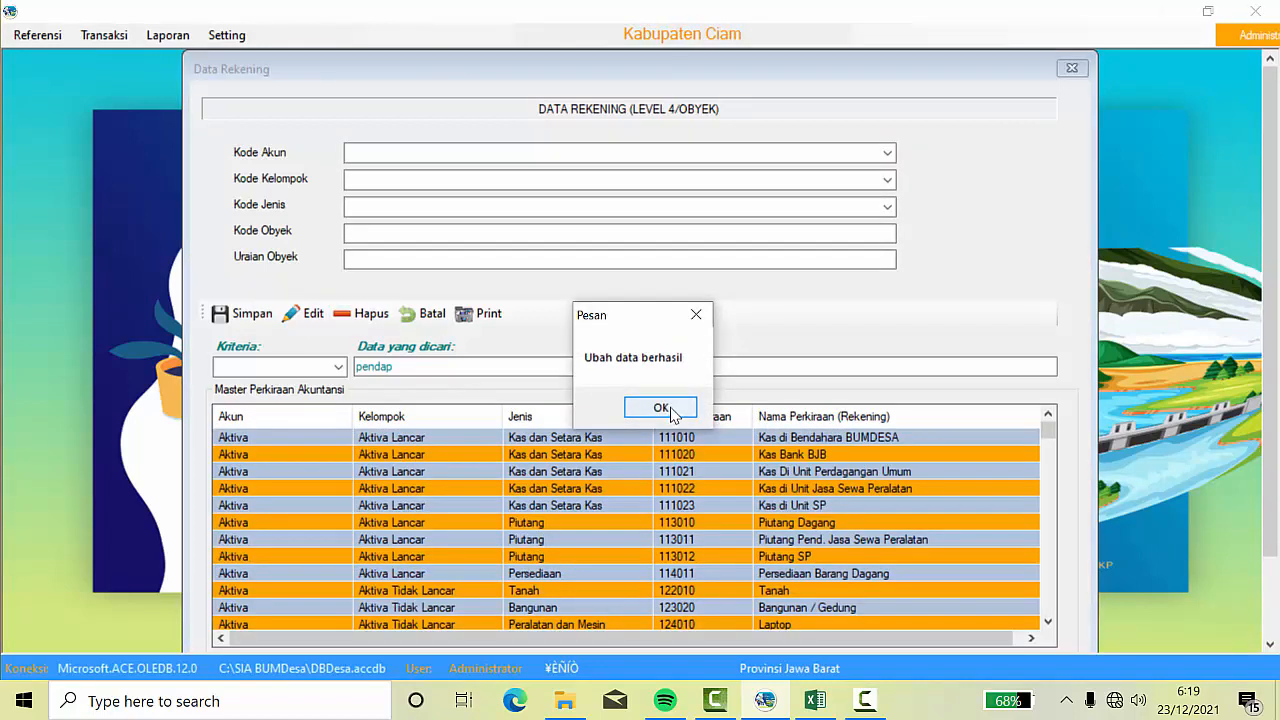
click(661, 408)
- Classify a new account as Kode Akun Aktiva, Kode Kelompok Aktiva Tidak Lancar and Kode Jenis Peralatan dan Mesin
click(887, 155)
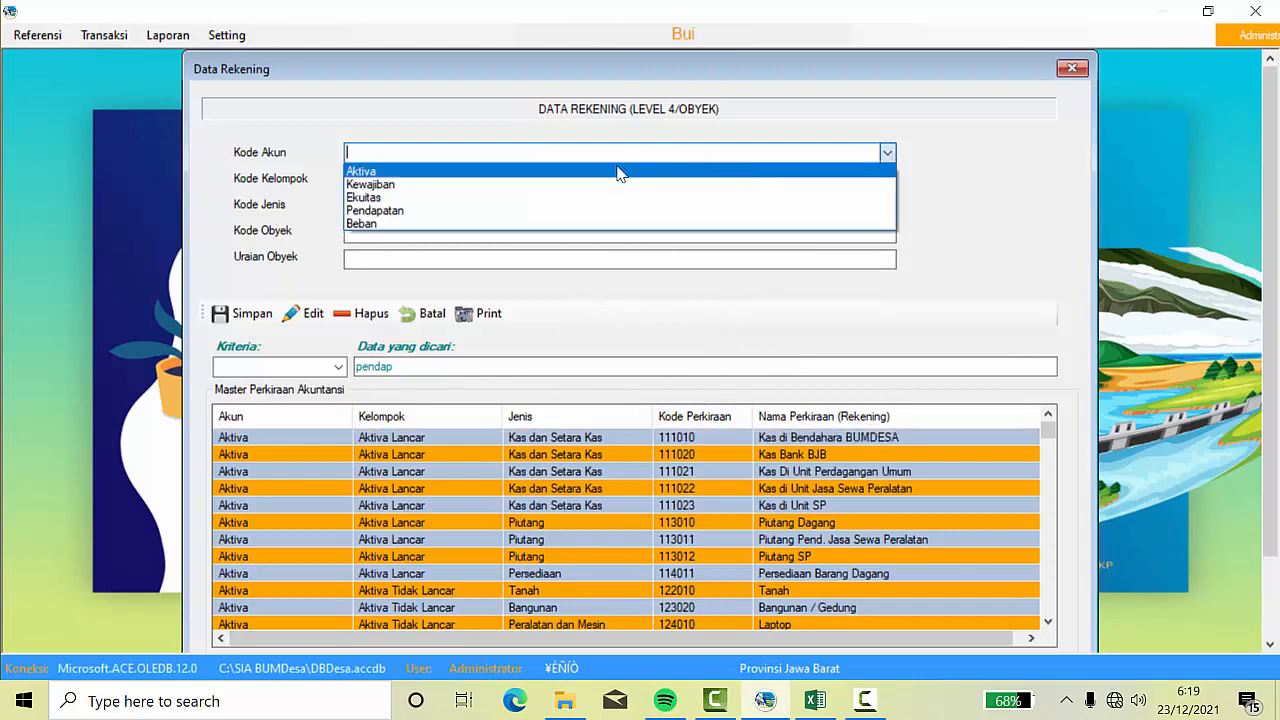
click(400, 172)
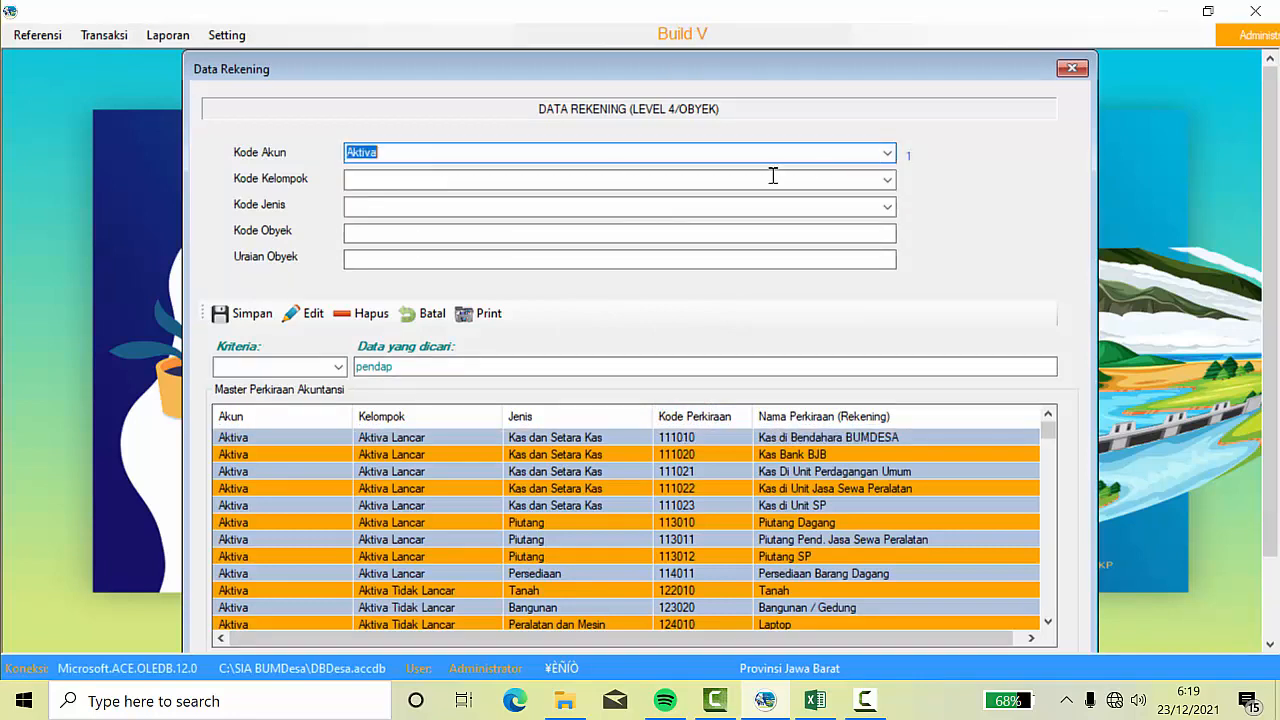
click(887, 179)
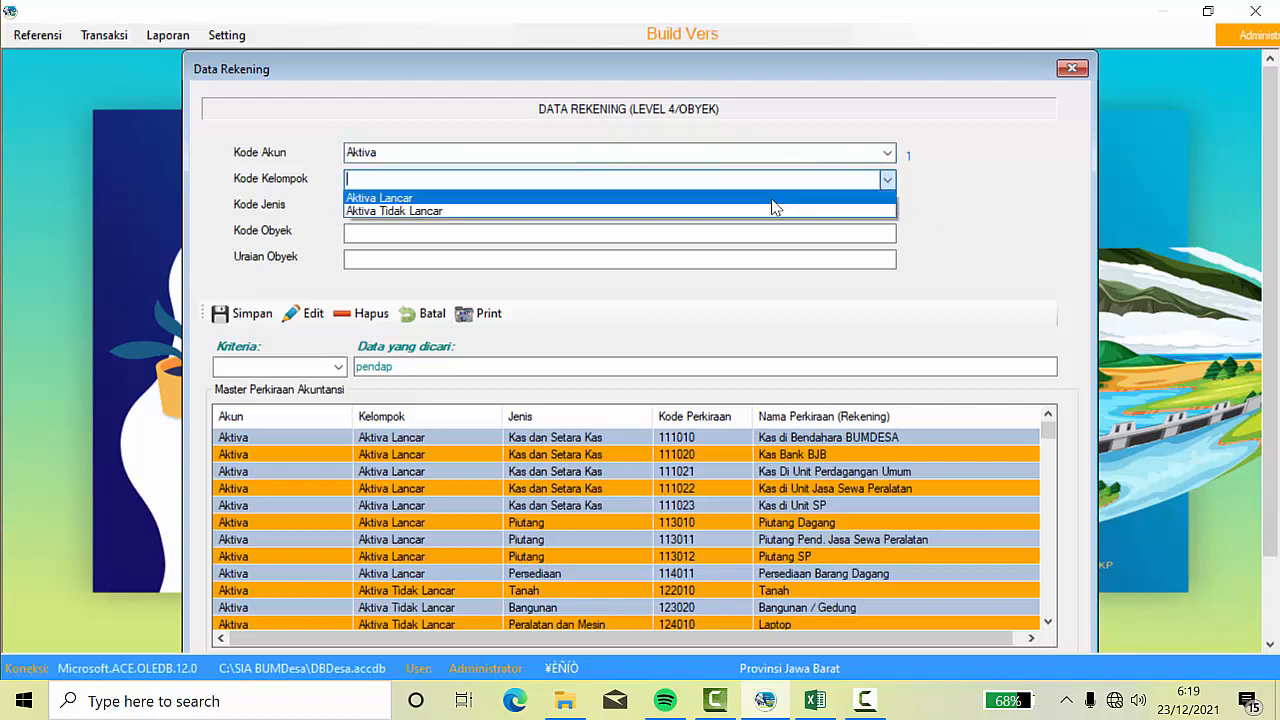
click(466, 212)
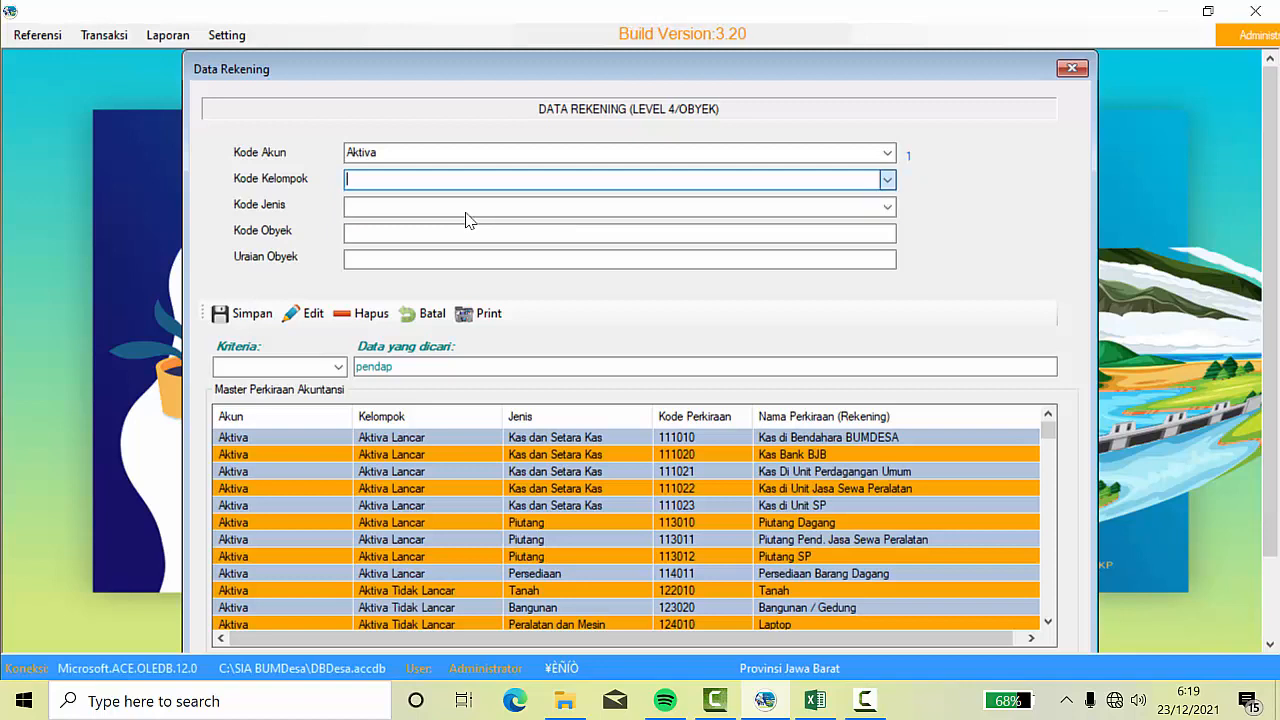
click(528, 206)
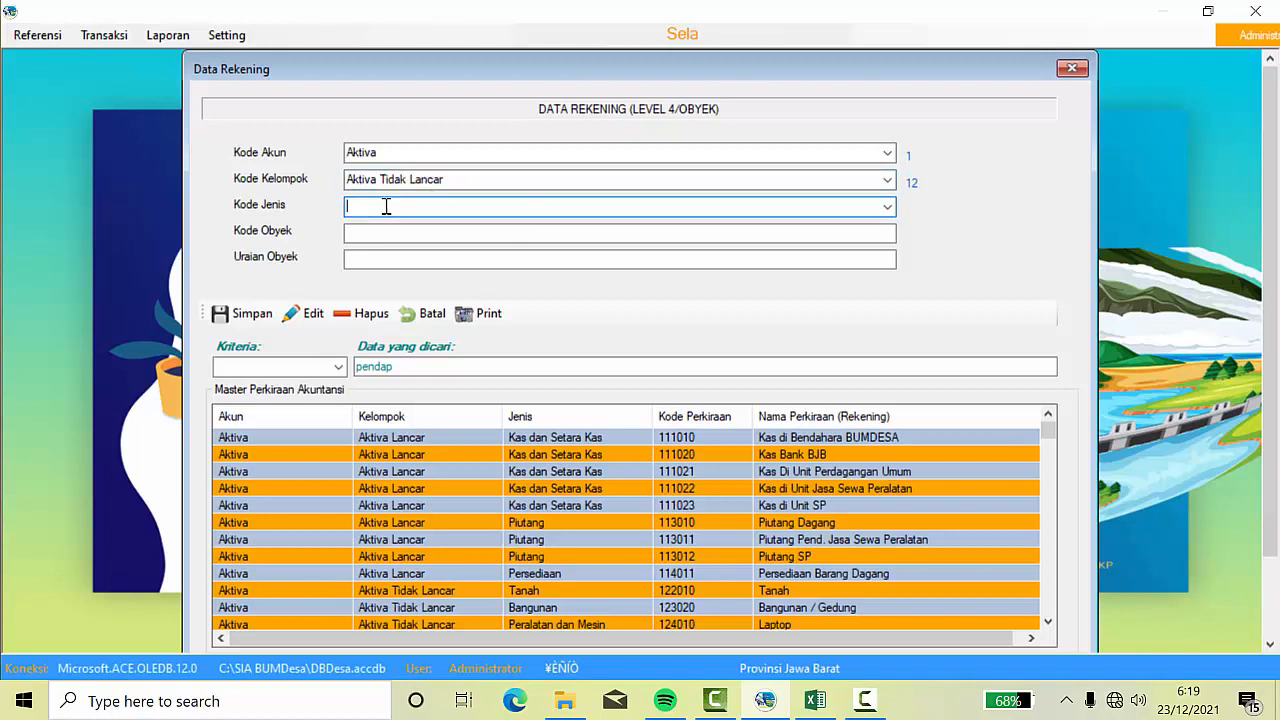
click(886, 208)
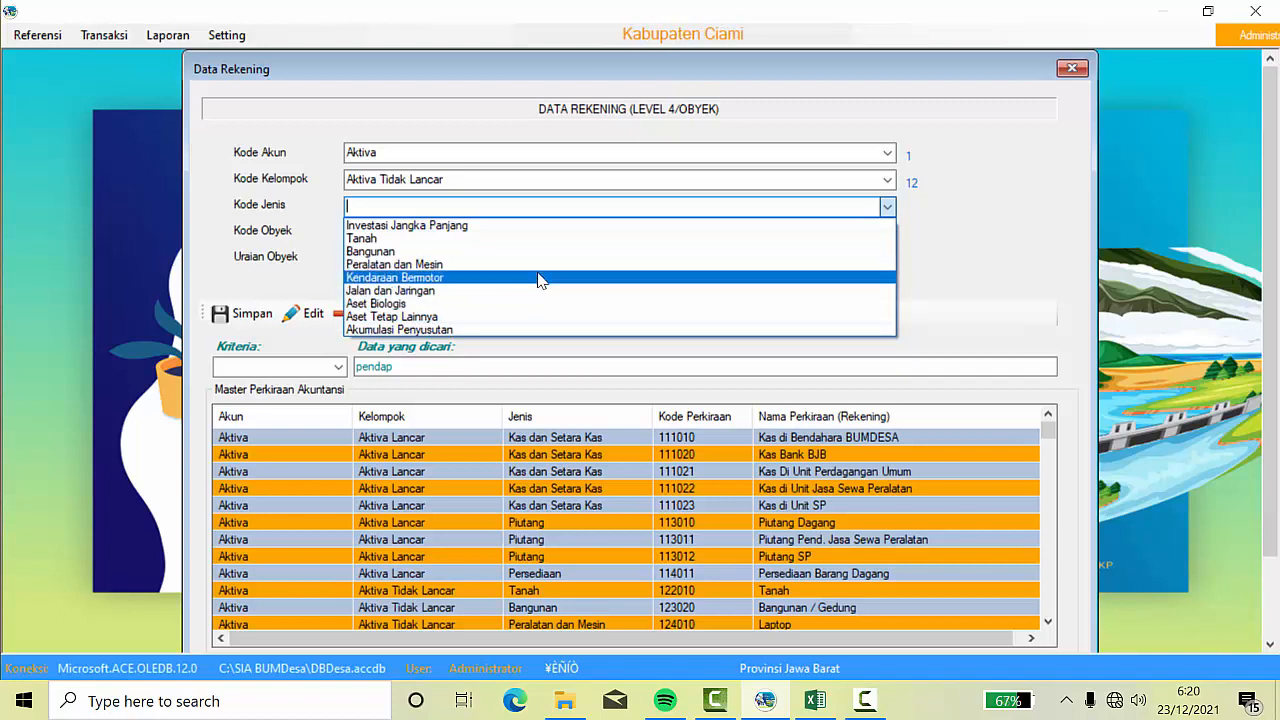
click(433, 265)
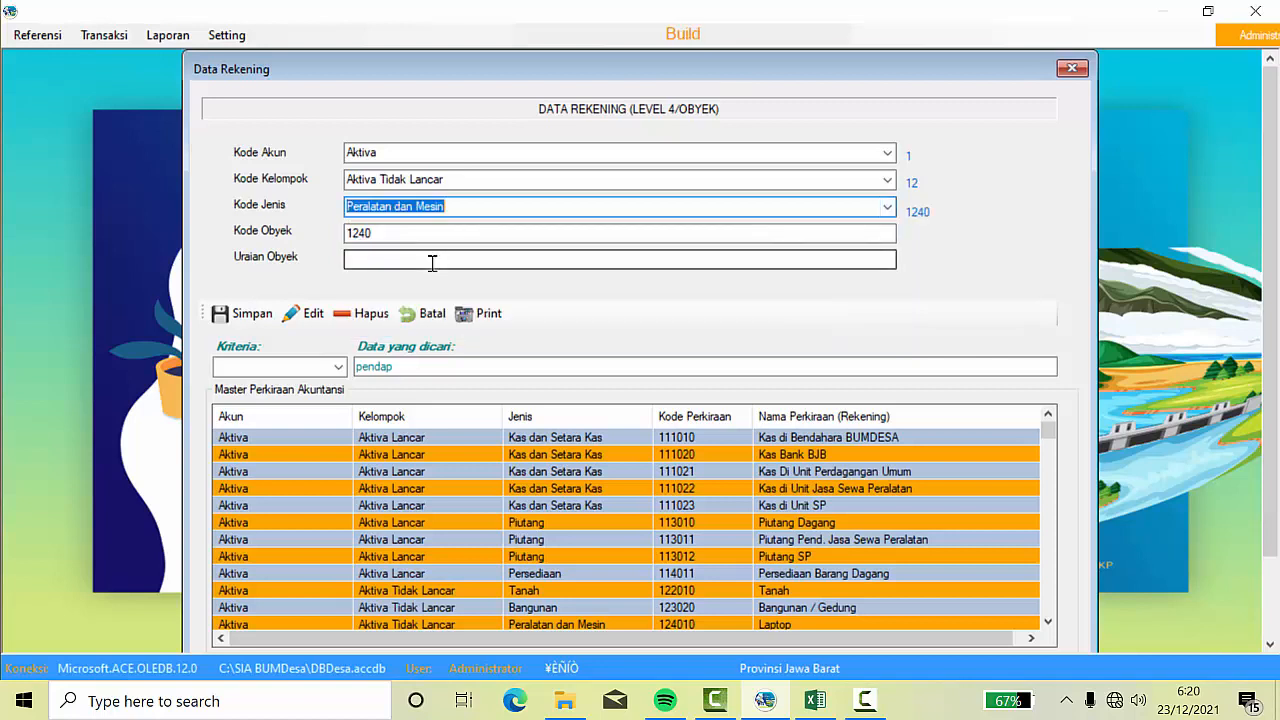
- Change account 124010's Uraian Obyek to Peralatan dan Mesin and save the edit
click(392, 237)
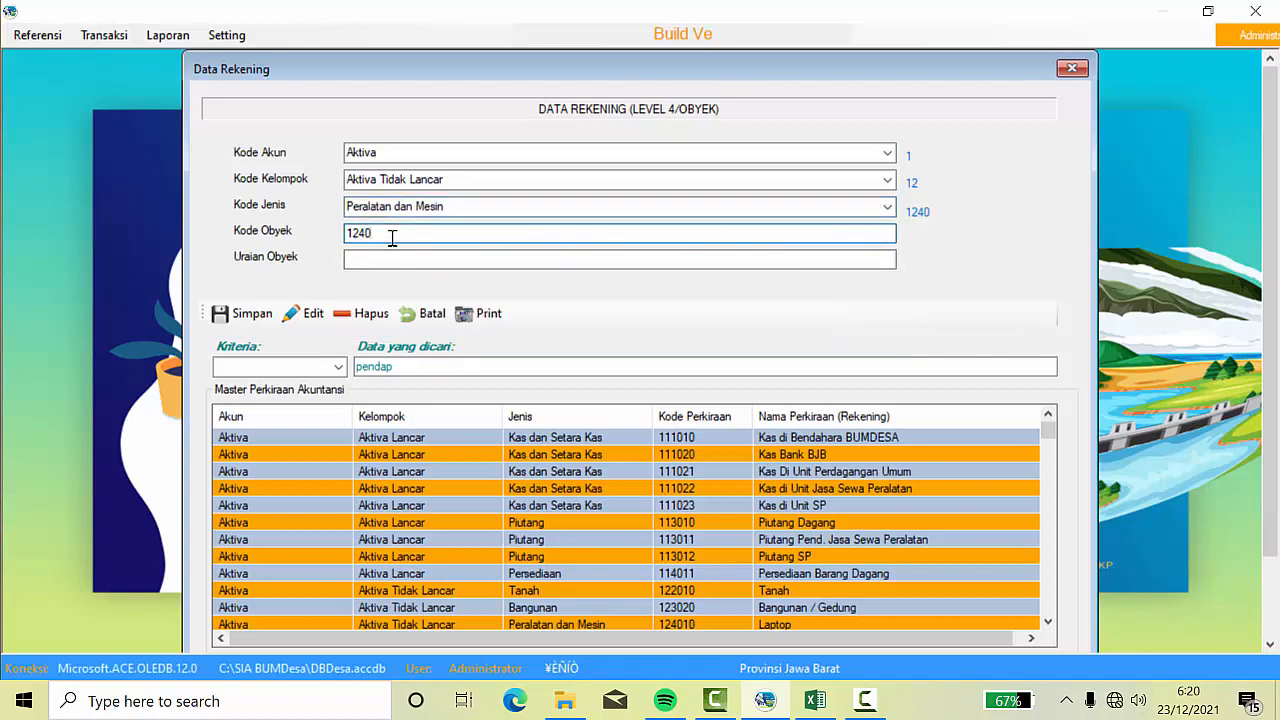
click(408, 259)
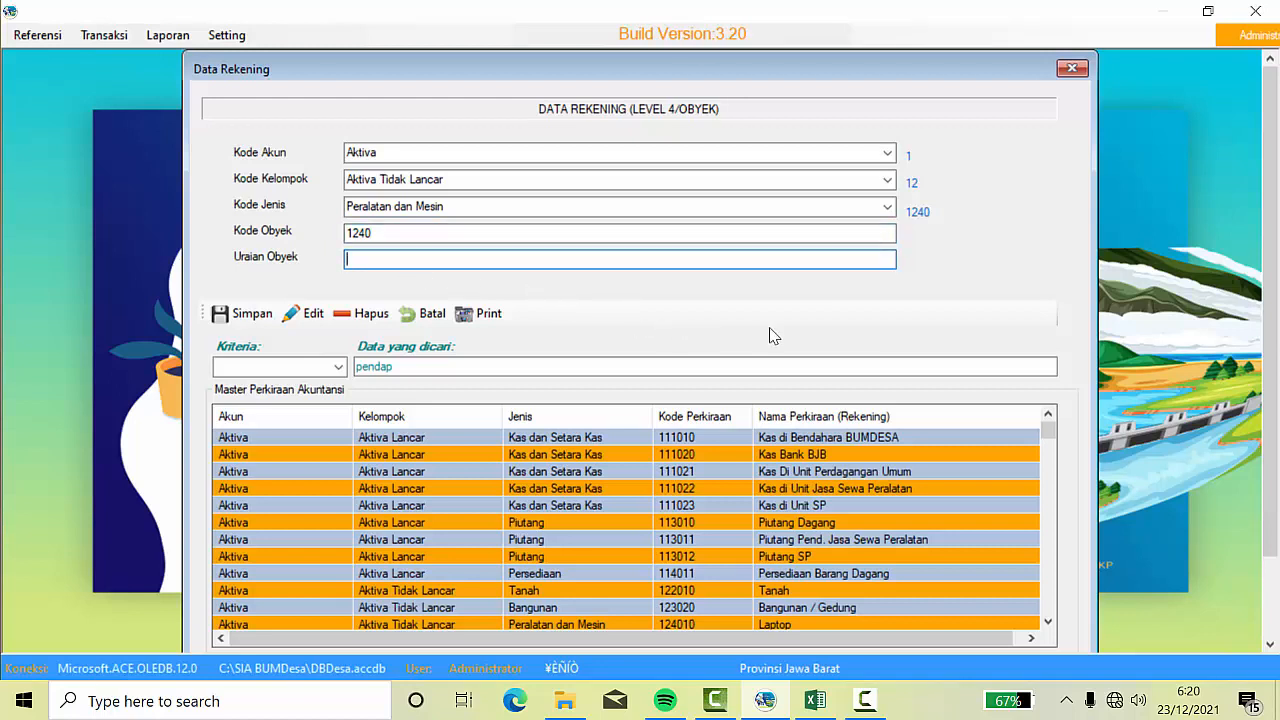
click(777, 620)
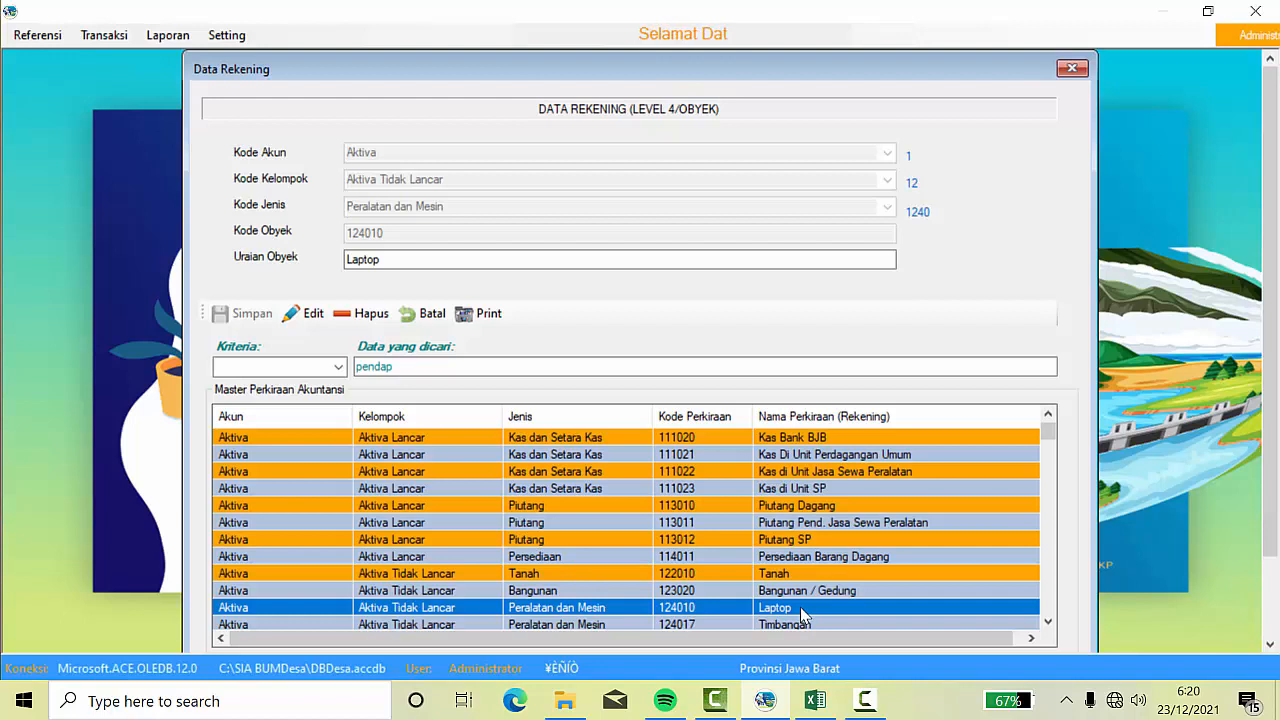
drag(404, 260, 313, 268)
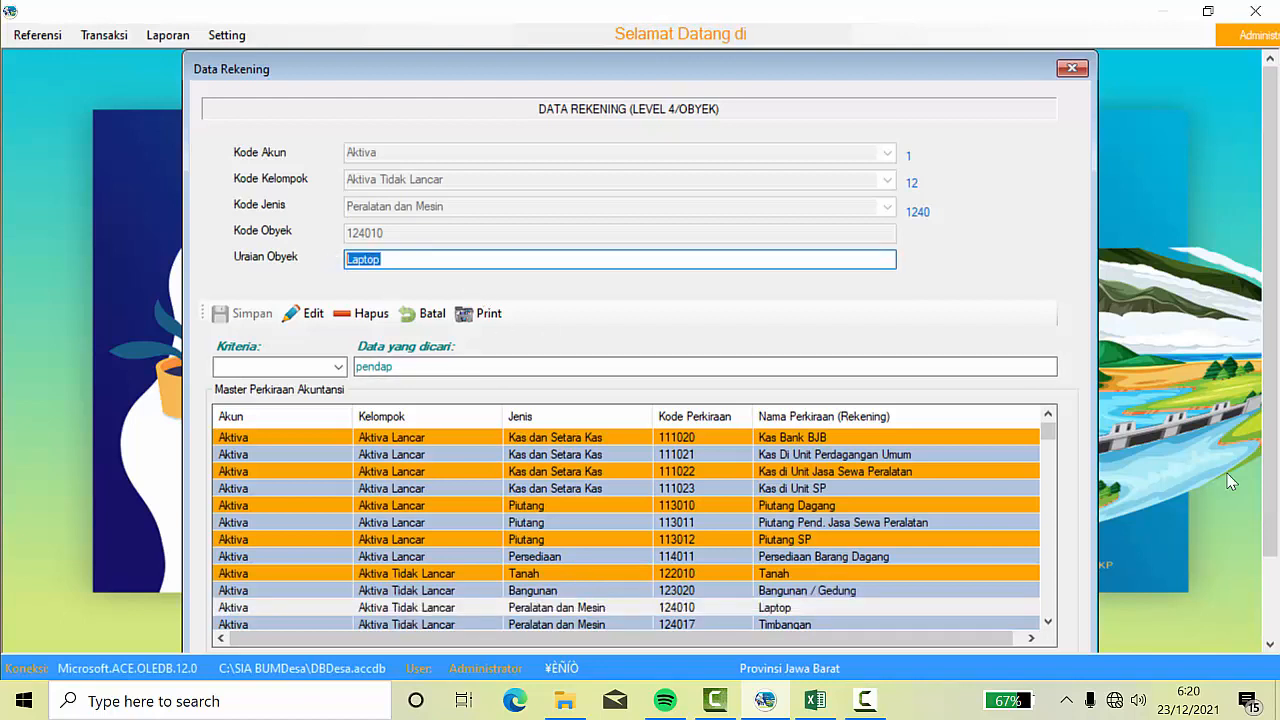
text(Peralatan)
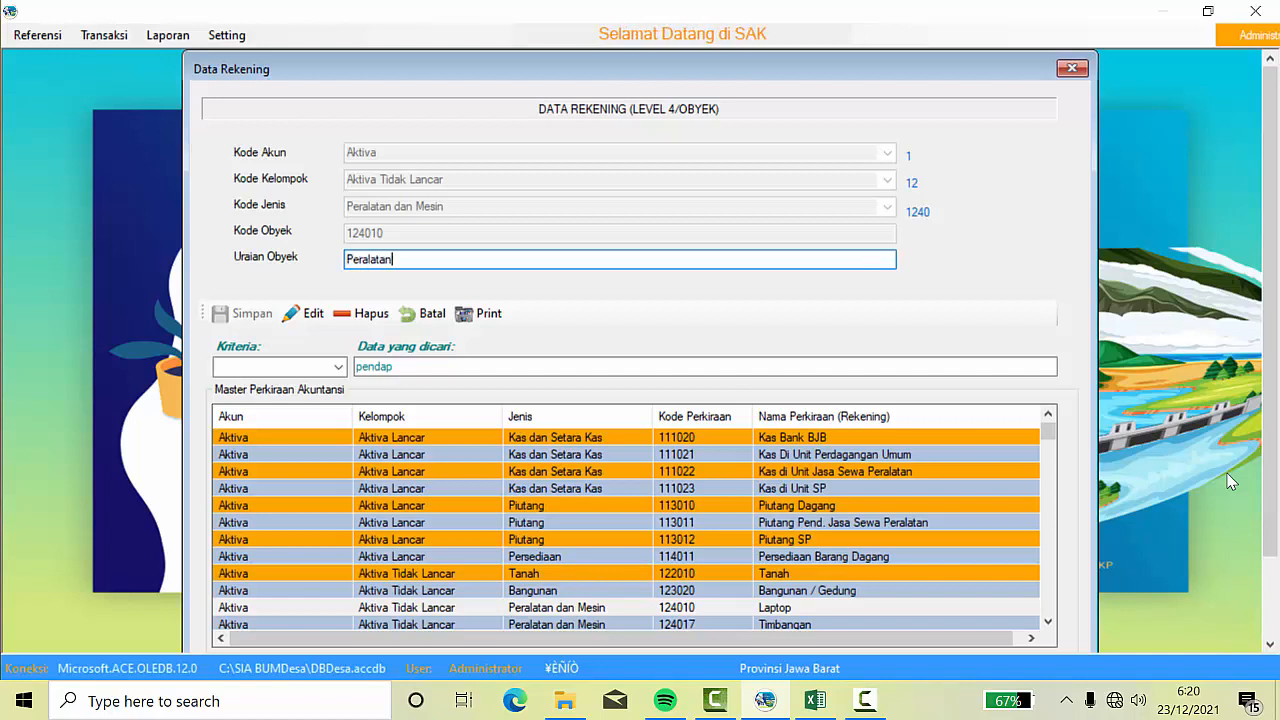
text( dan Me)
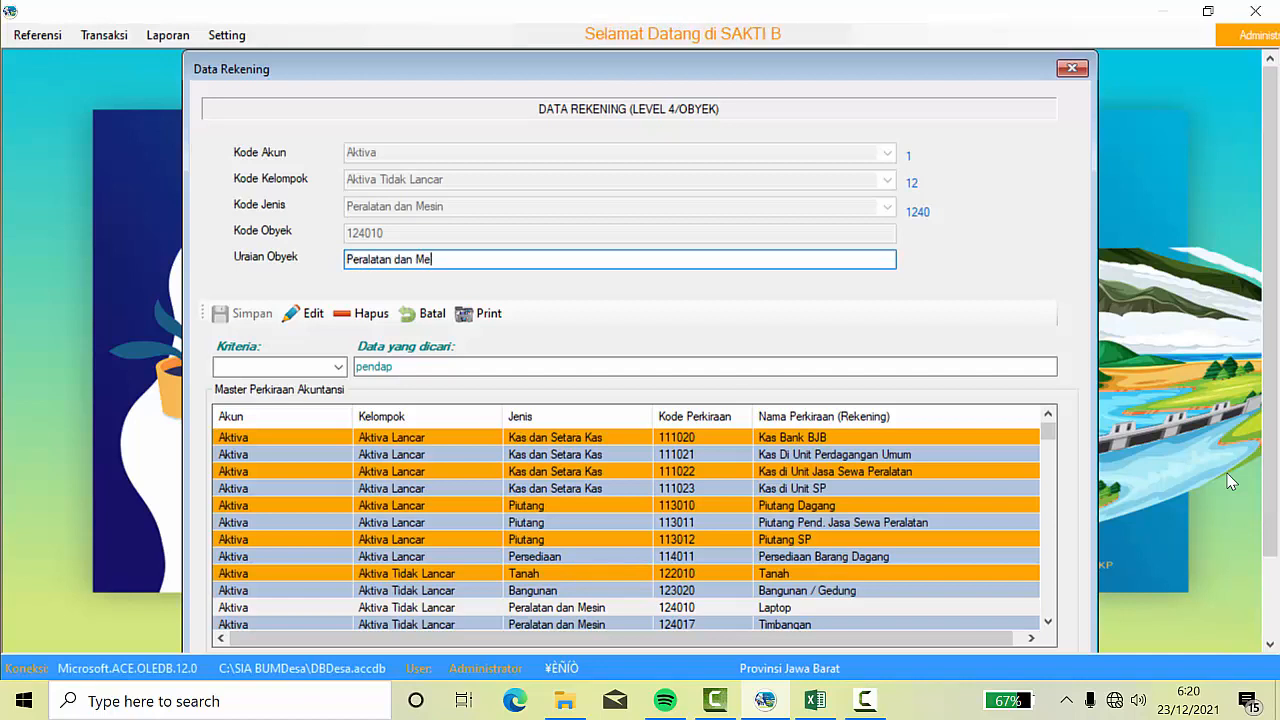
text(sin)
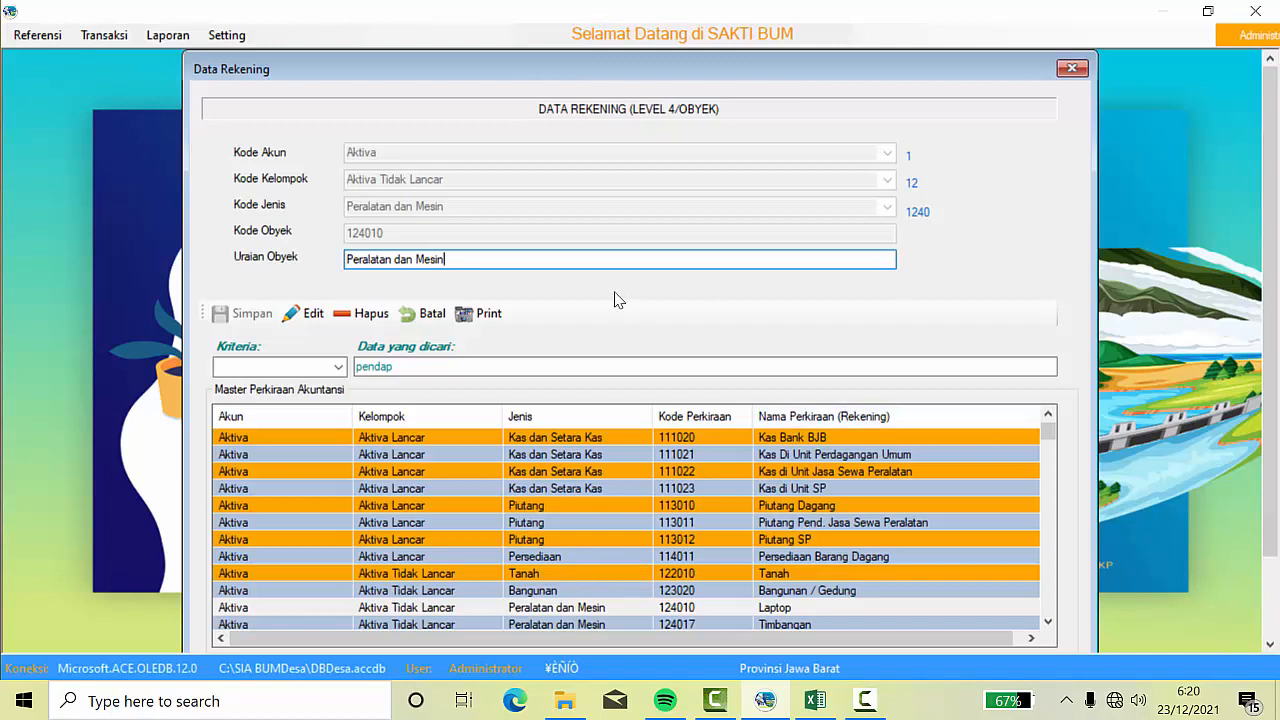
click(314, 318)
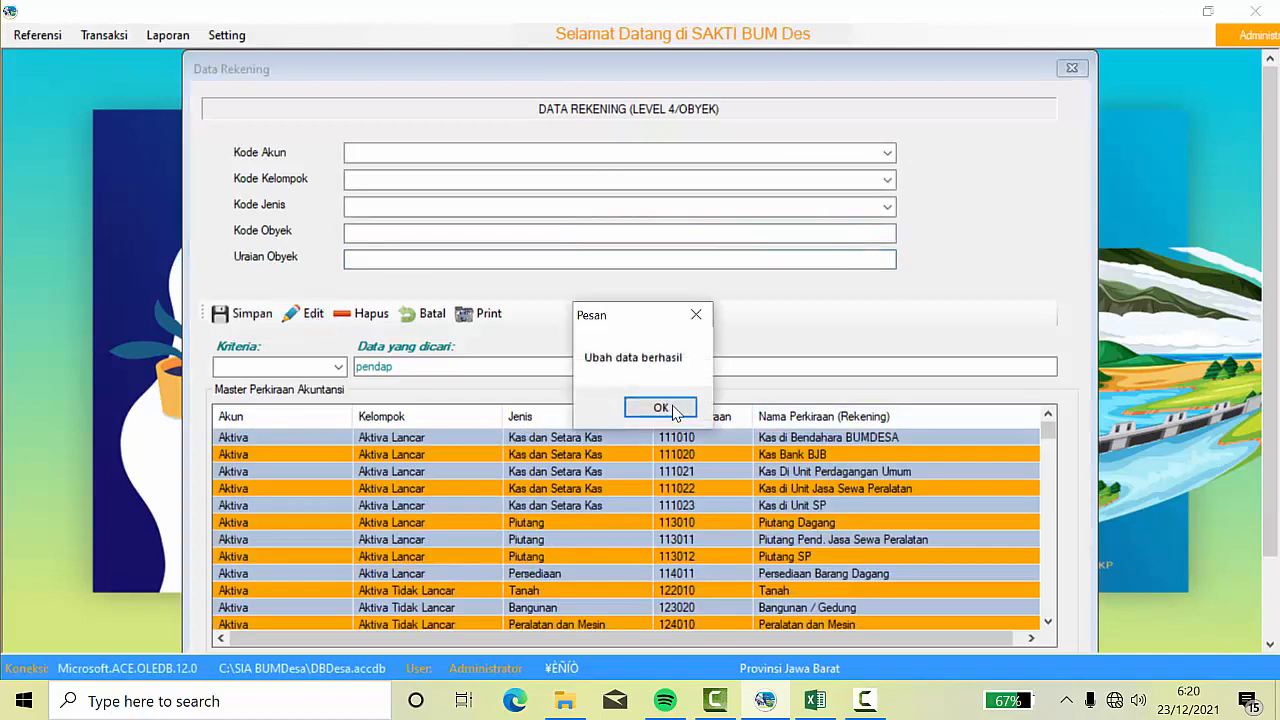
click(672, 411)
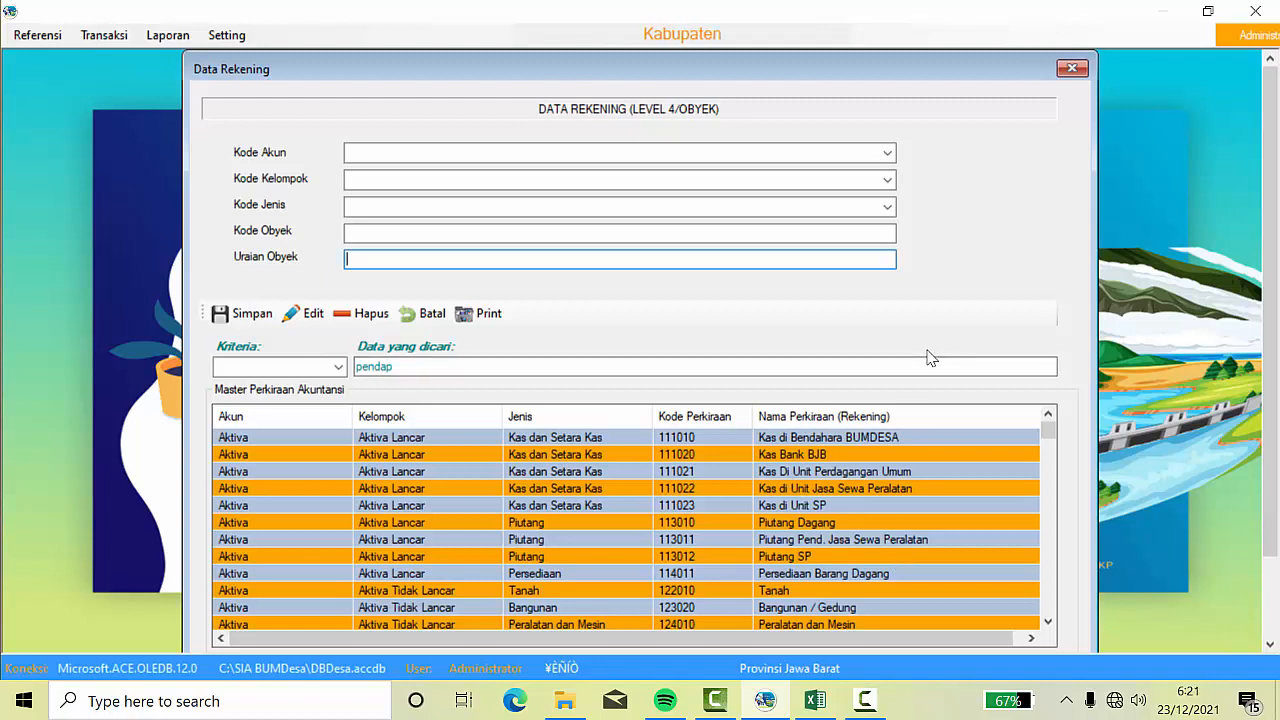
- Load account 125037, Kendaraan Roda 4, from the account list to view its details
scroll(854, 520, down, 6)
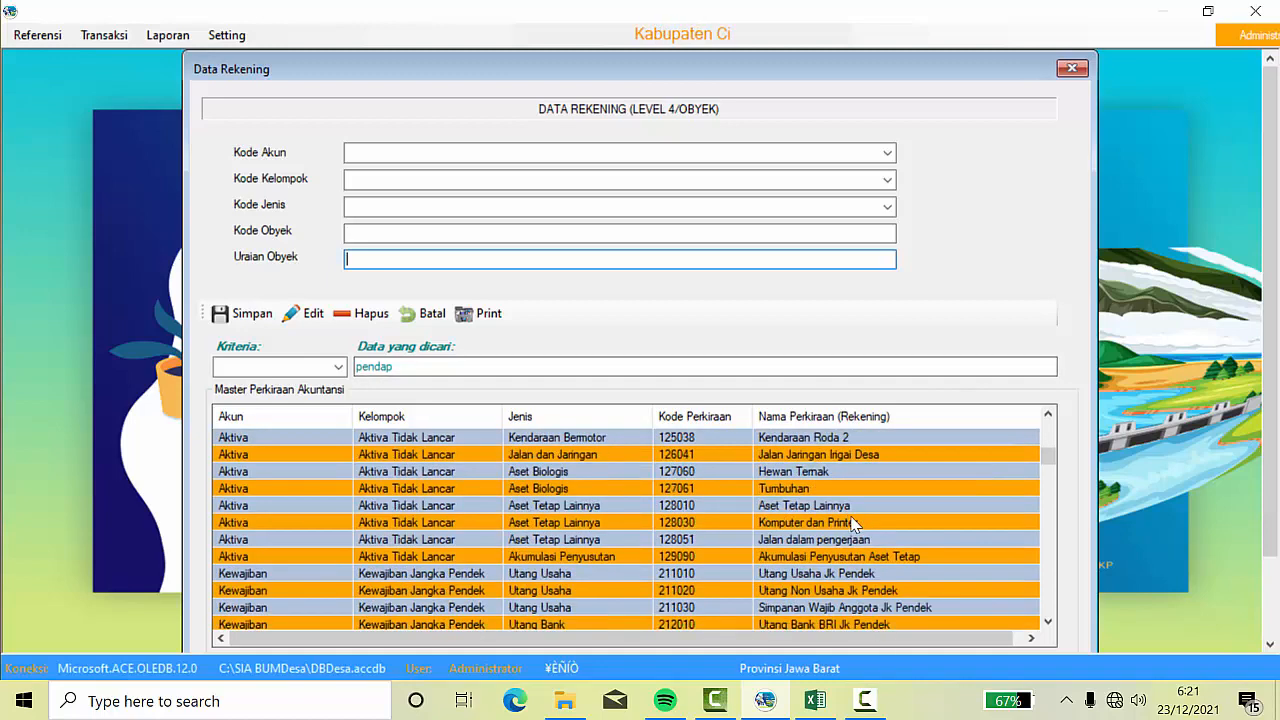
scroll(854, 522, up, 1)
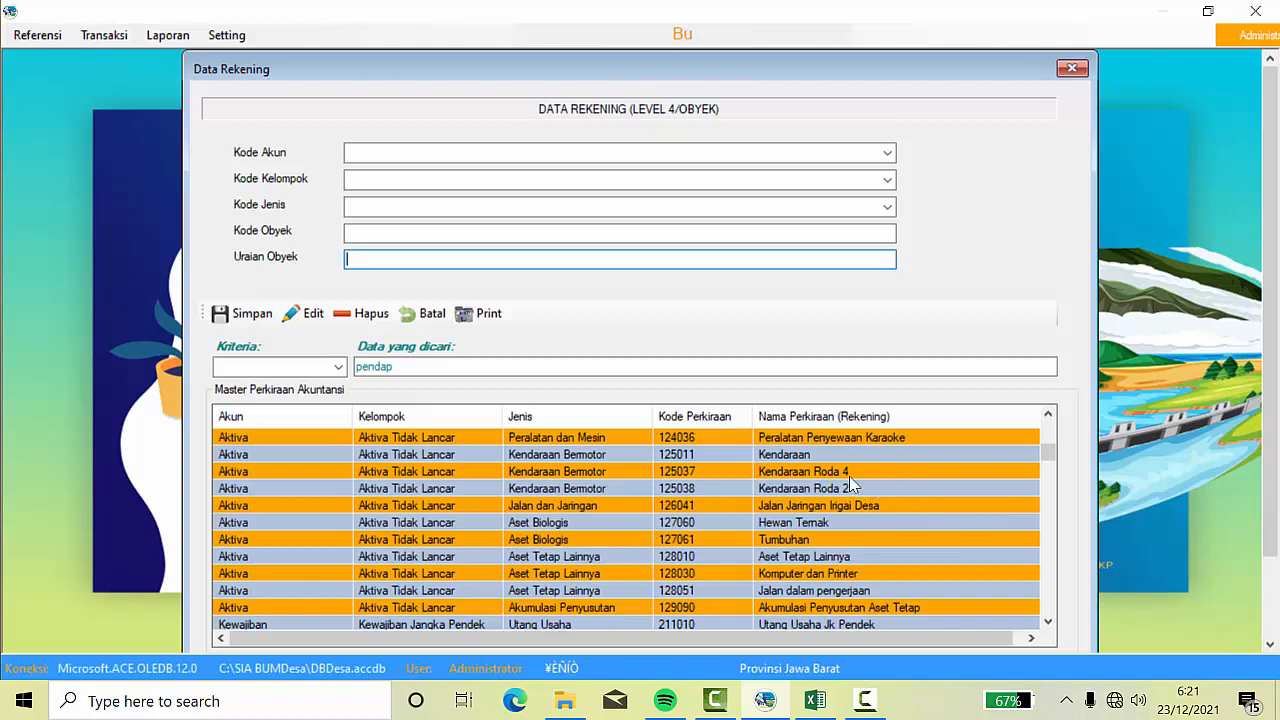
click(829, 474)
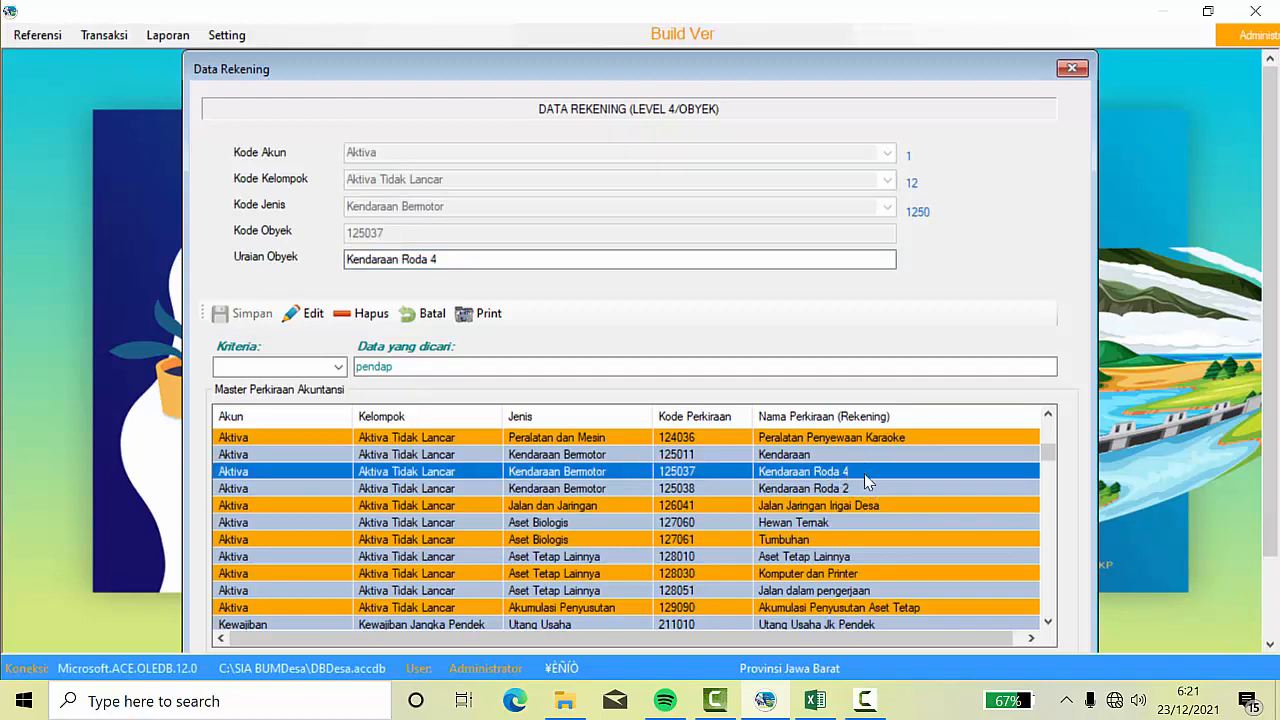
- View the Laporan Posisi Keuangan report, close it and return to the Kode Rekening account data
click(1075, 70)
click(167, 35)
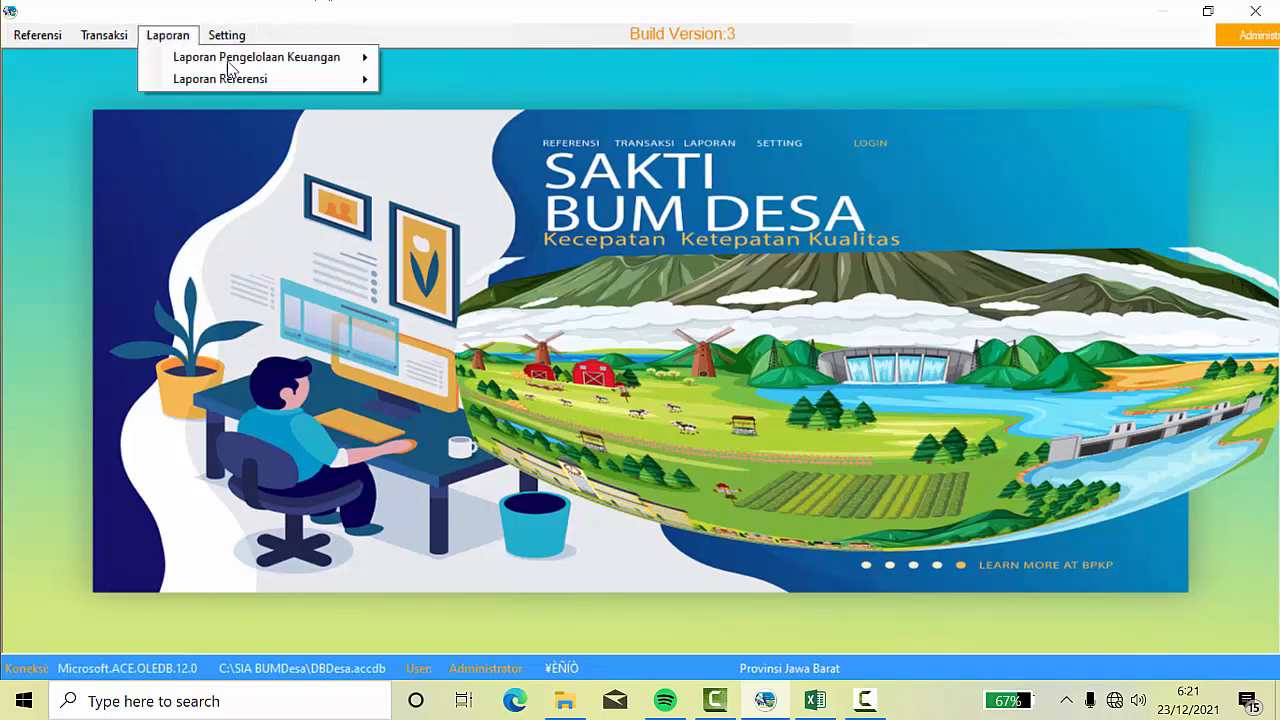
mouse_move(235, 66)
click(455, 58)
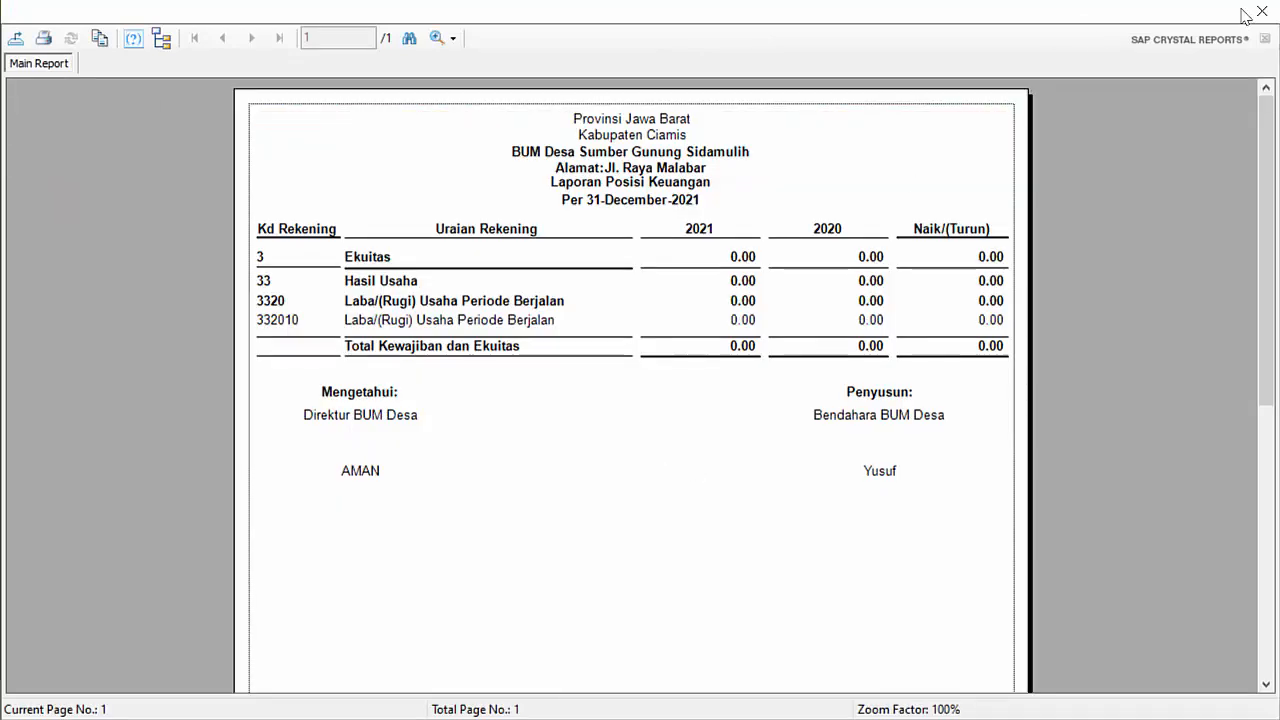
click(1263, 12)
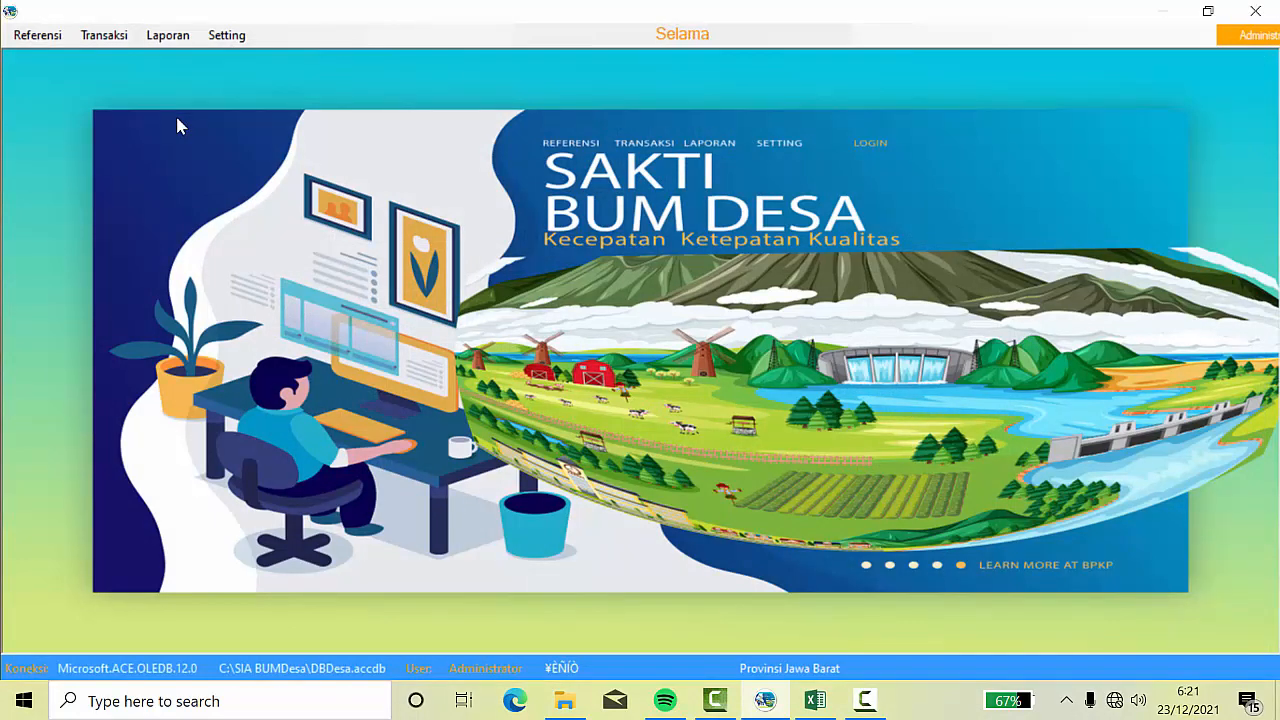
click(44, 35)
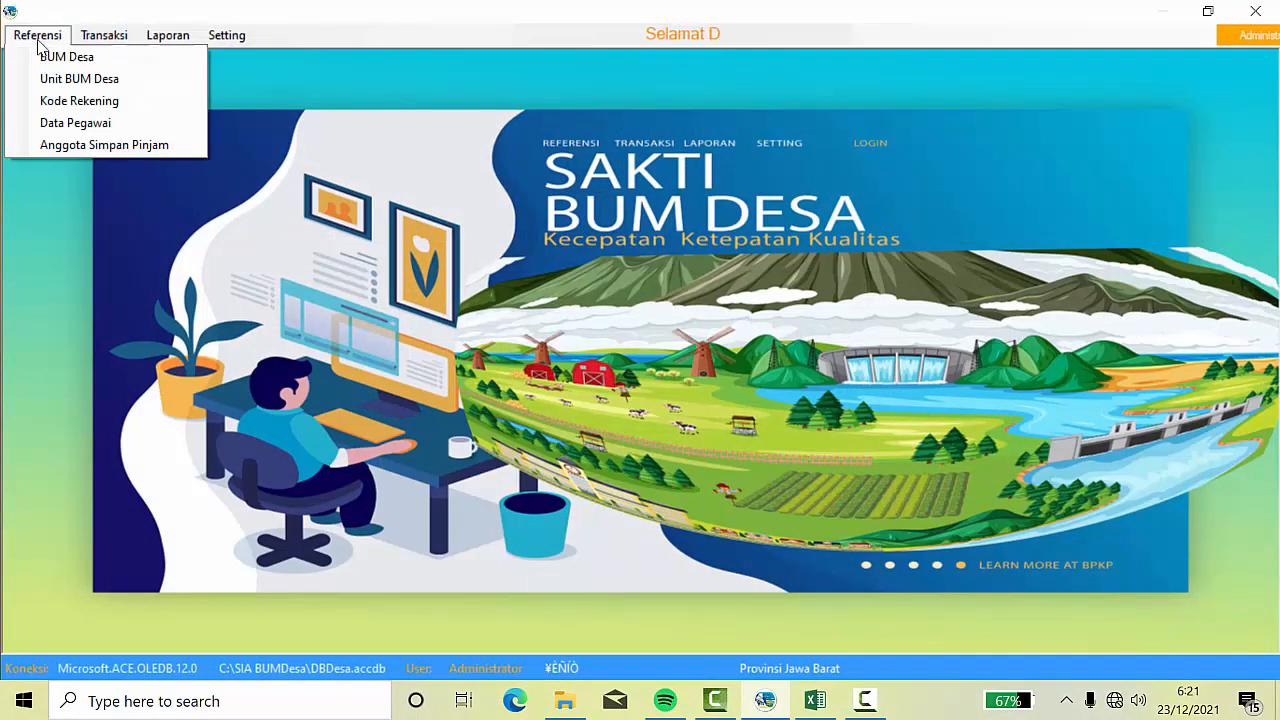
click(80, 102)
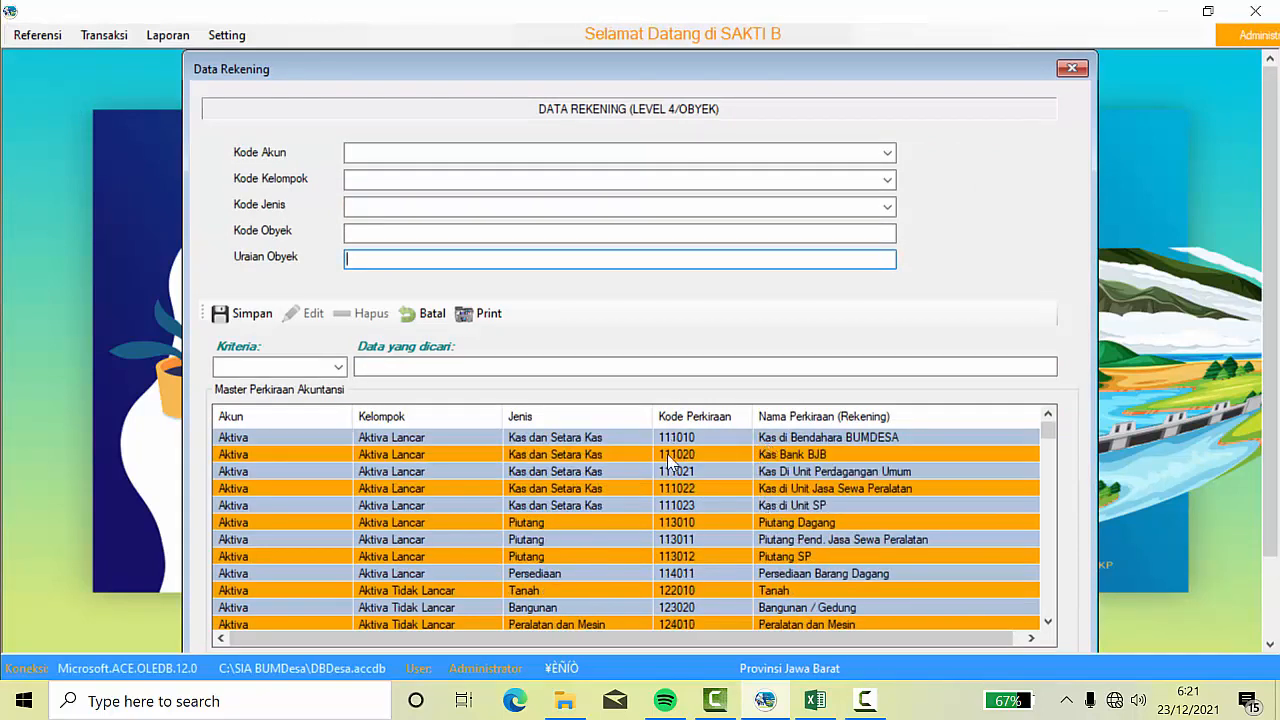
click(888, 156)
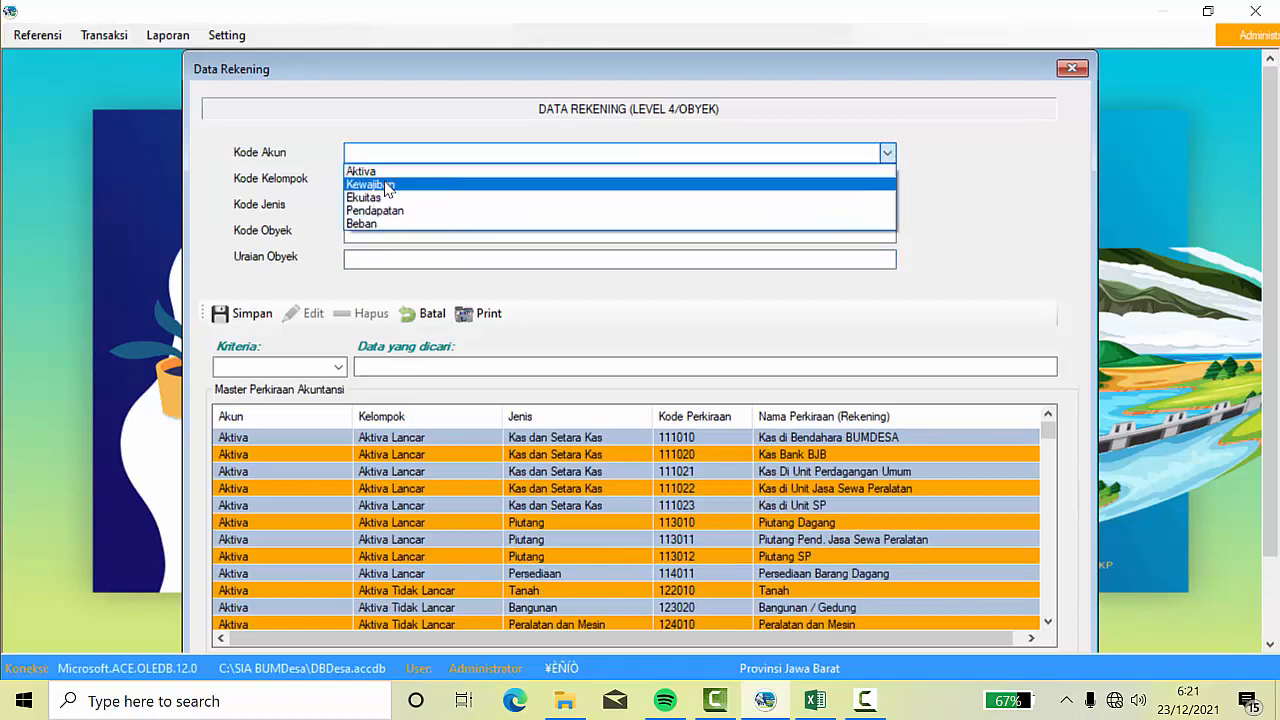
key(k)
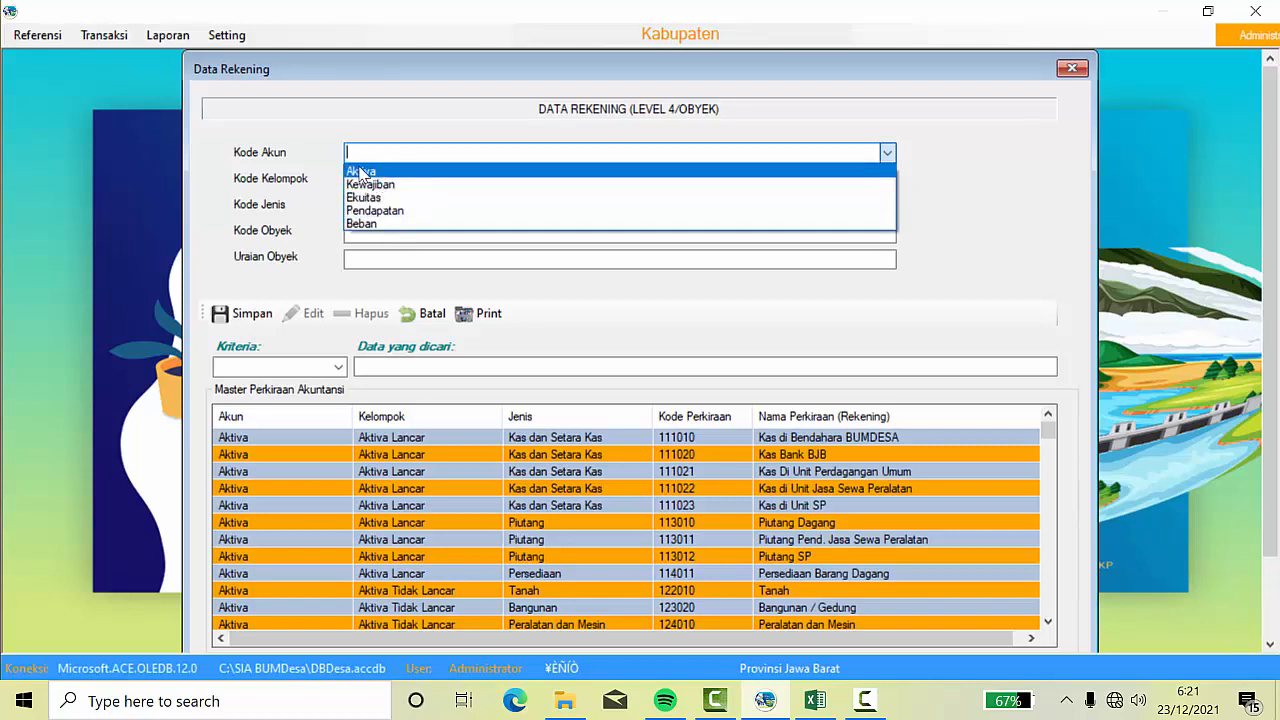
click(389, 224)
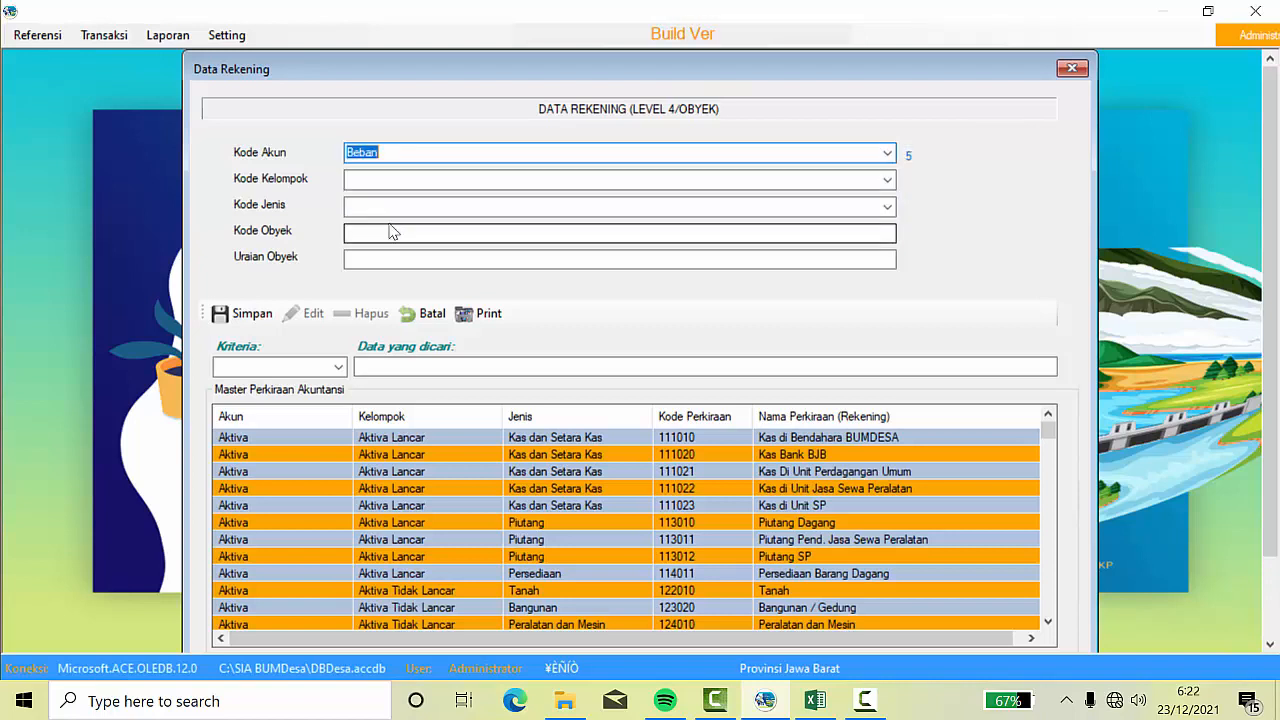
click(886, 154)
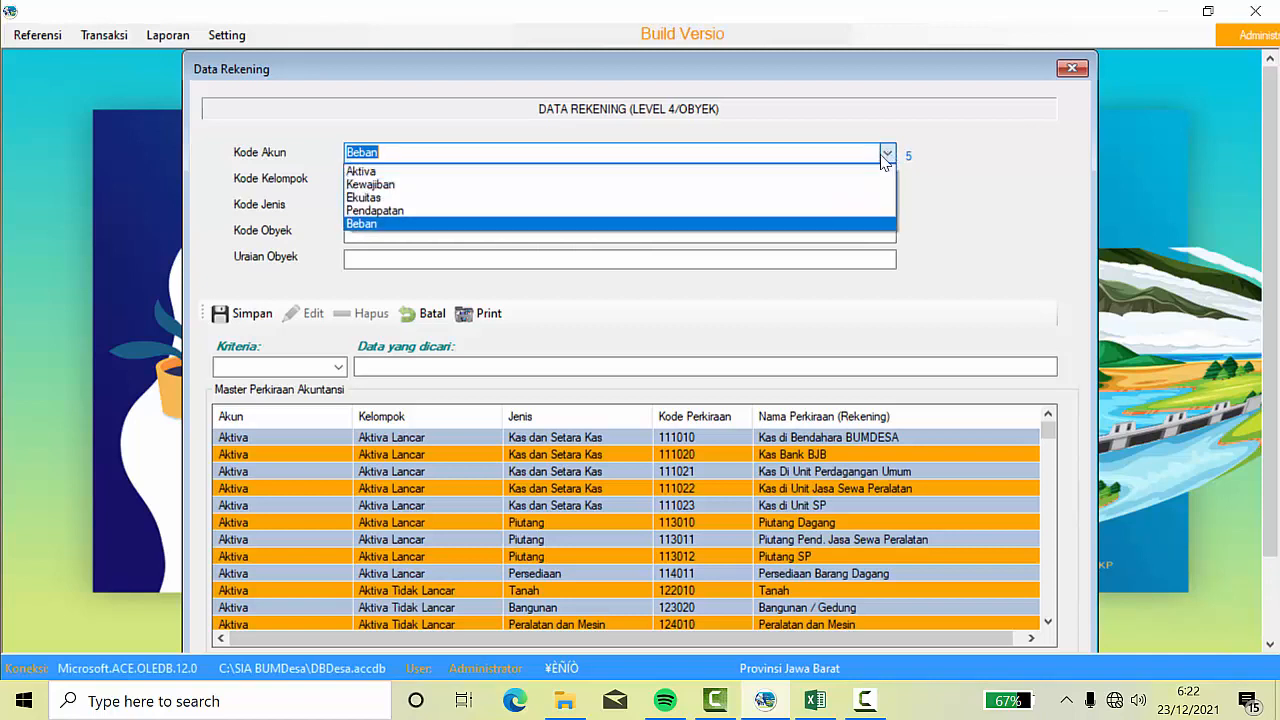
click(415, 199)
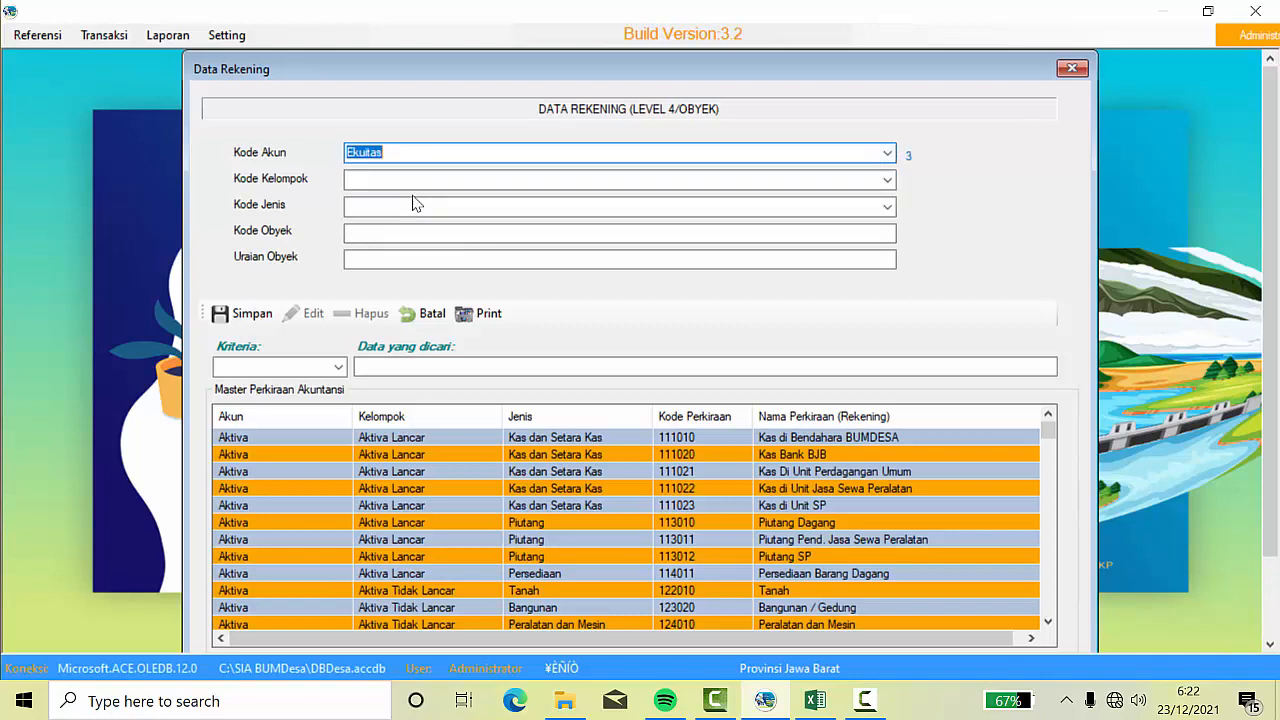
click(888, 180)
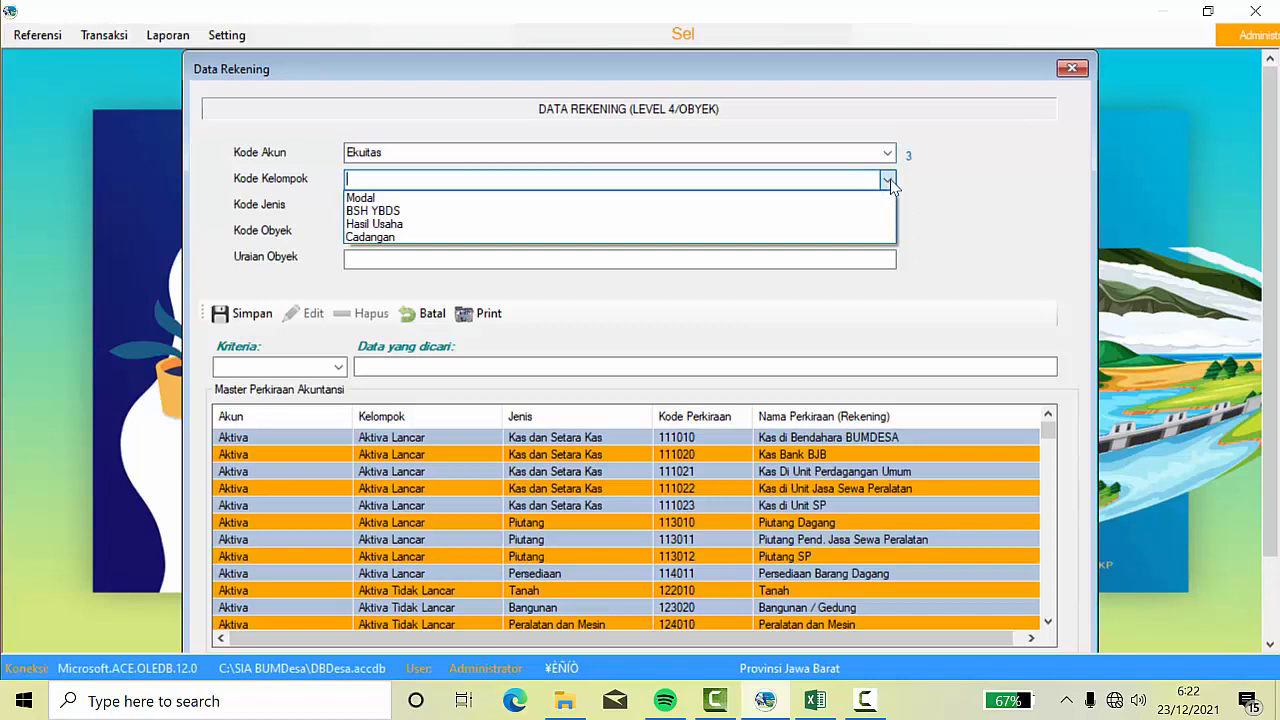
click(737, 224)
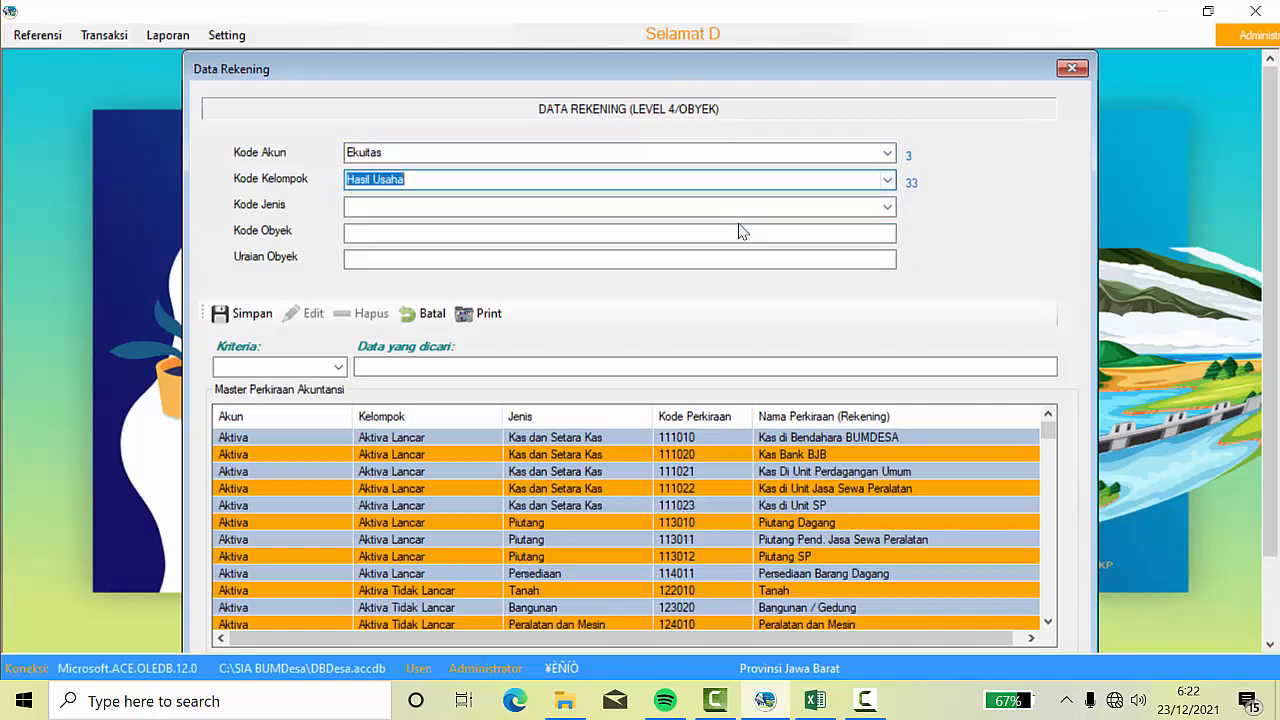
click(886, 210)
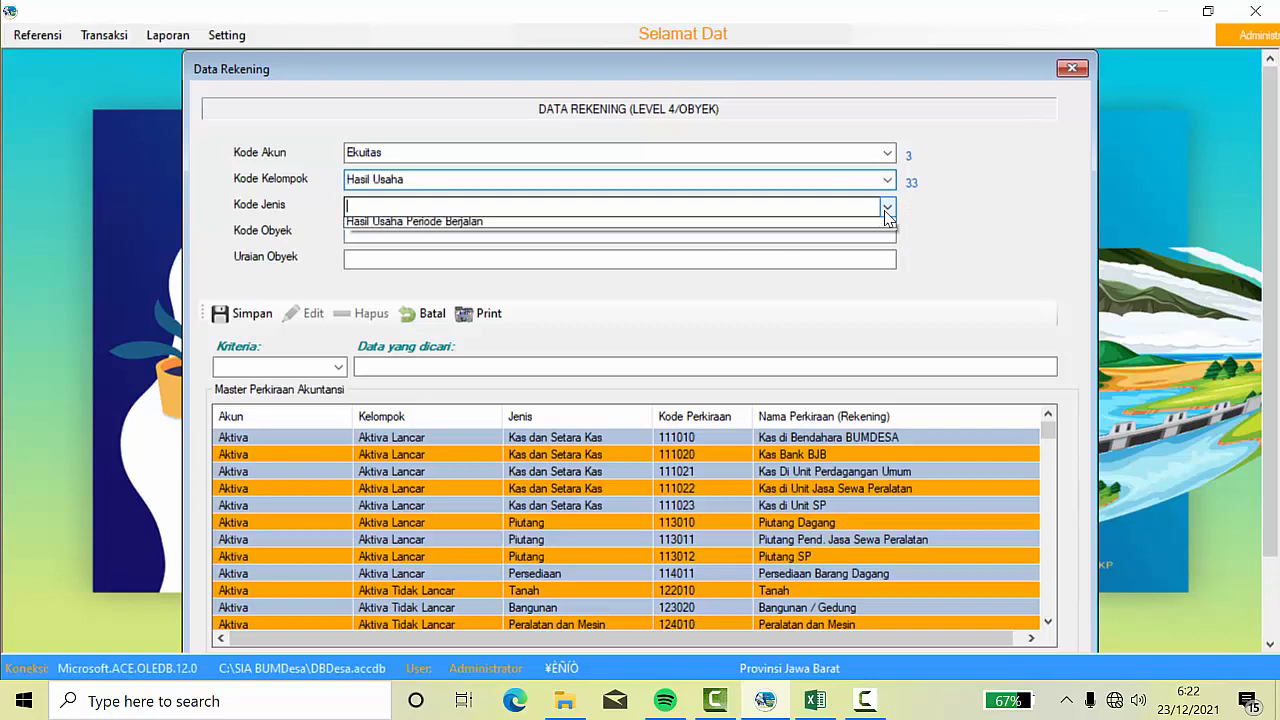
click(751, 236)
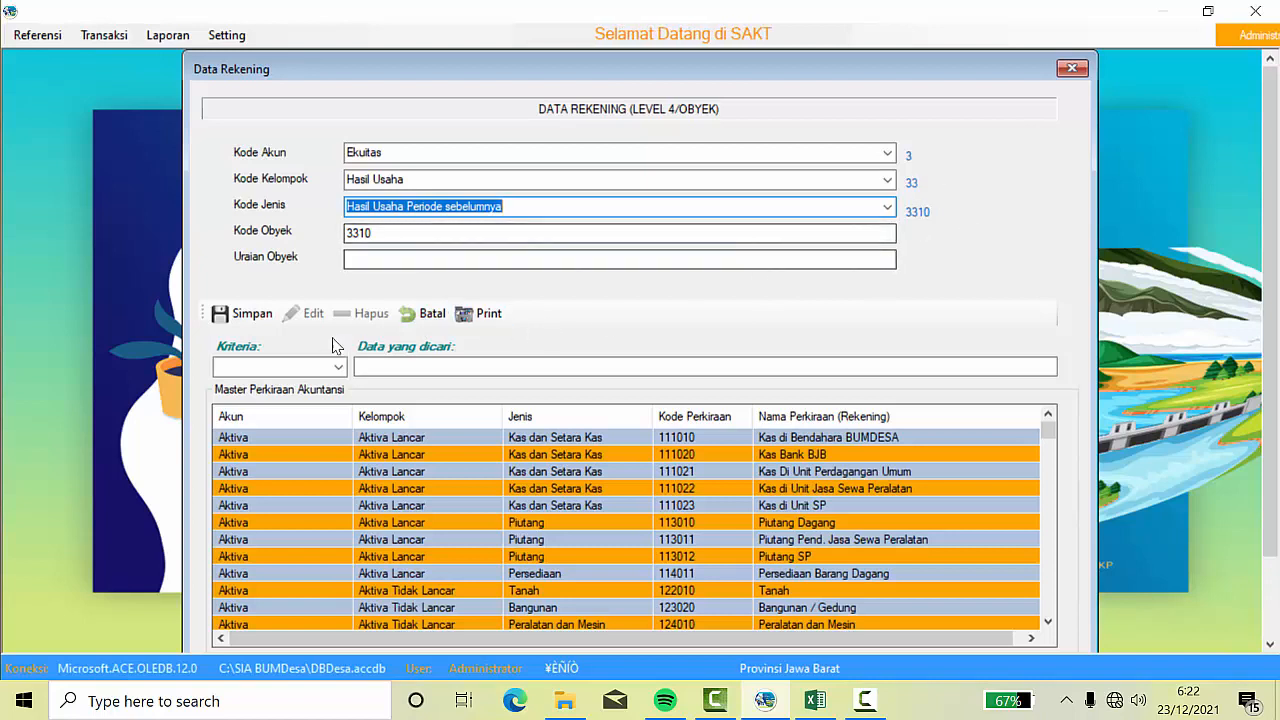
click(428, 313)
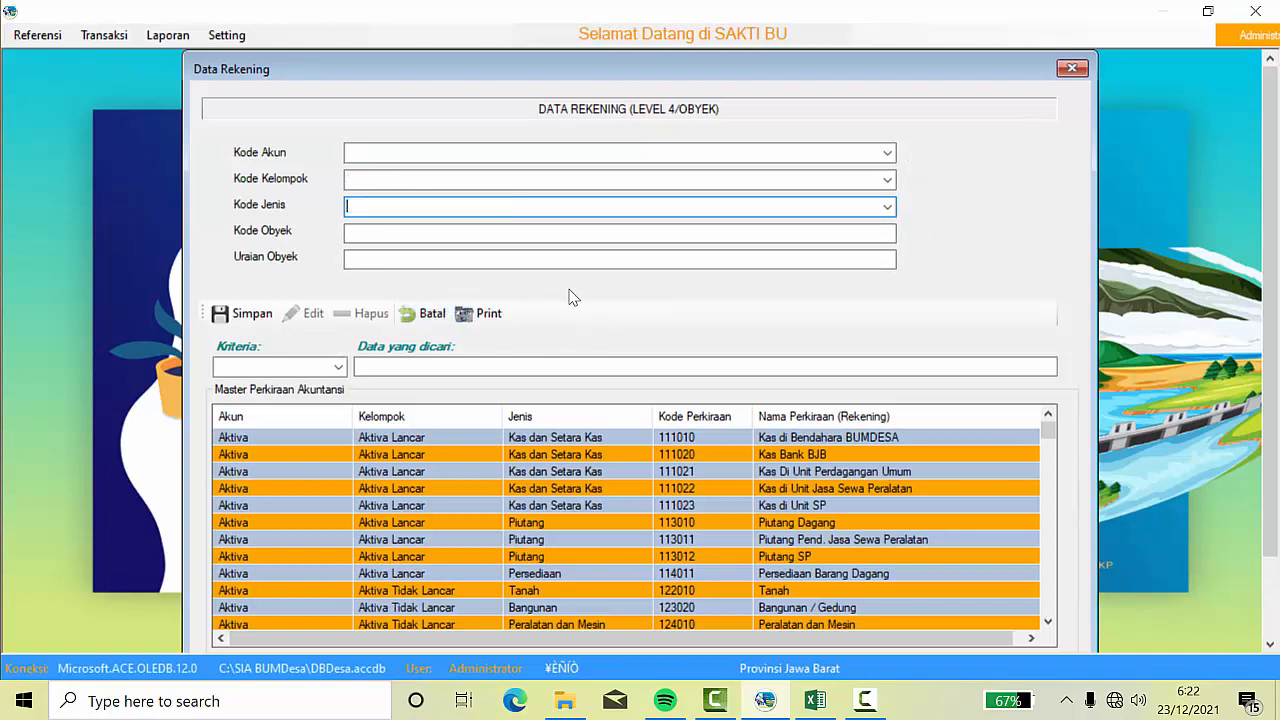
- Load the details of account 111010 and of account 124031, Peralatan Meja Biro, to review them
click(700, 440)
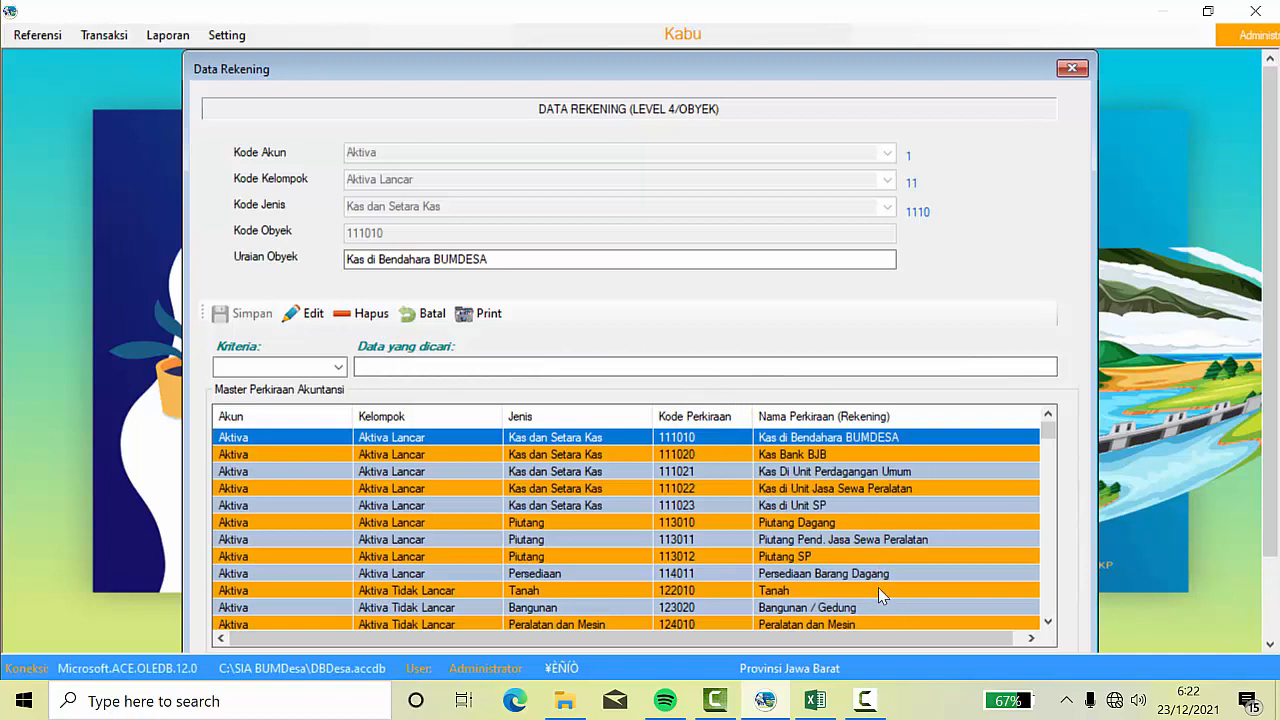
scroll(888, 585, down, 1)
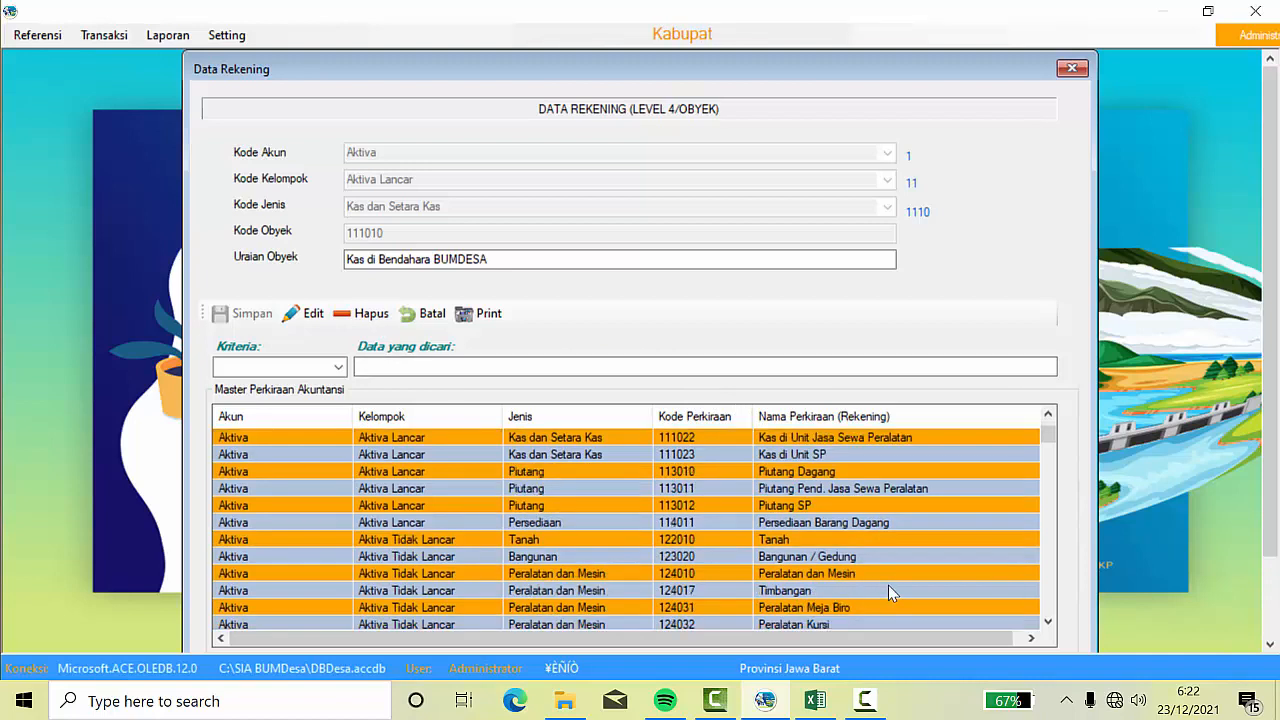
scroll(890, 588, down, 1)
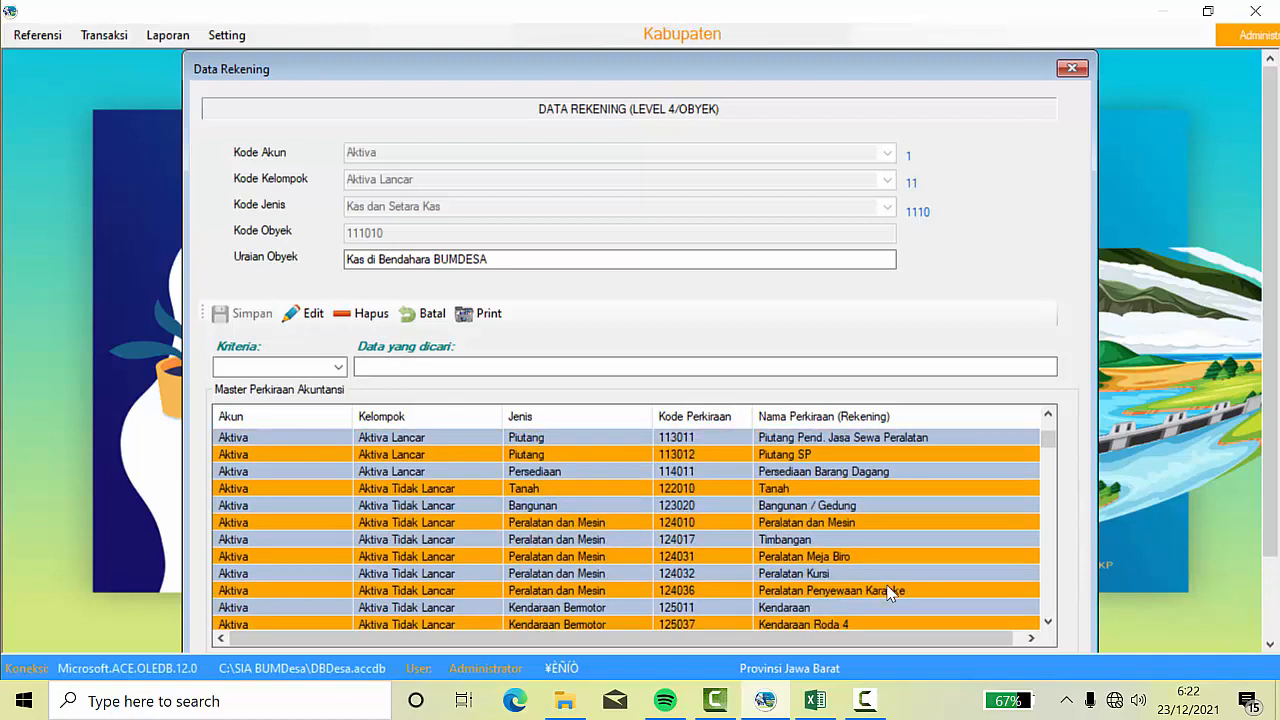
click(845, 560)
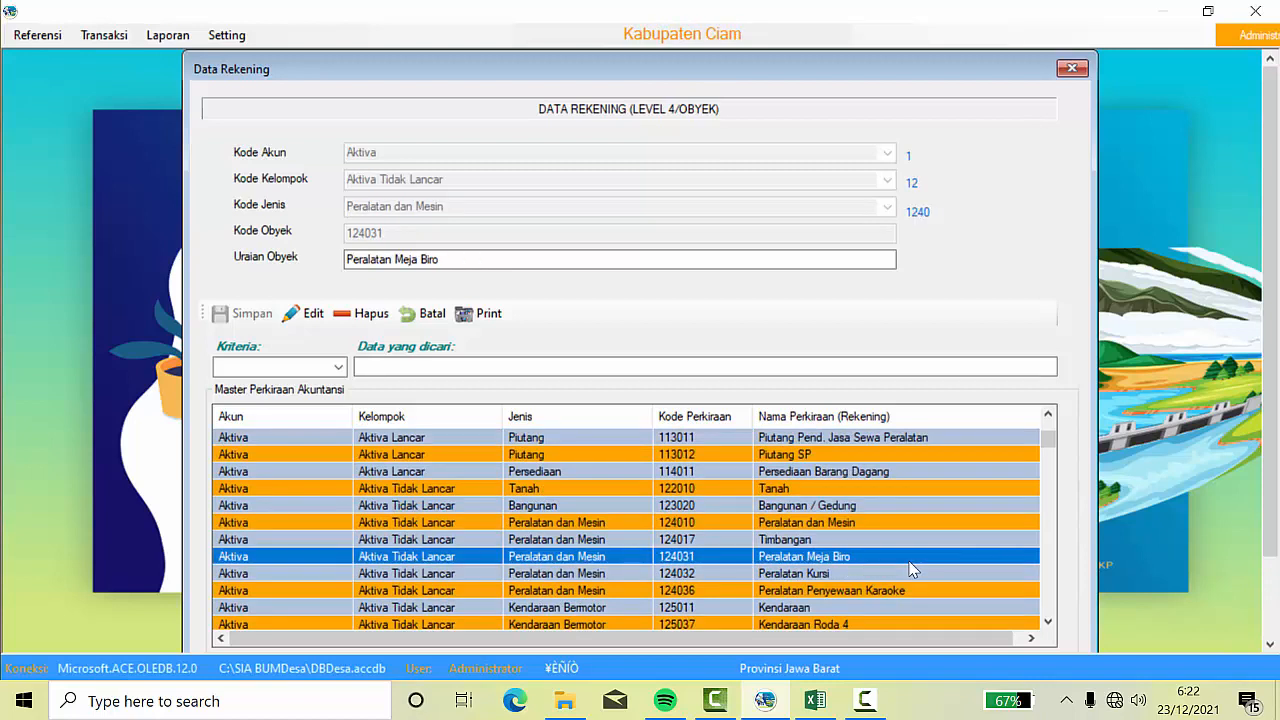
- Change account 124017's Uraian Obyek from the account list to Peralatan dan Mesin and save the edit
click(795, 540)
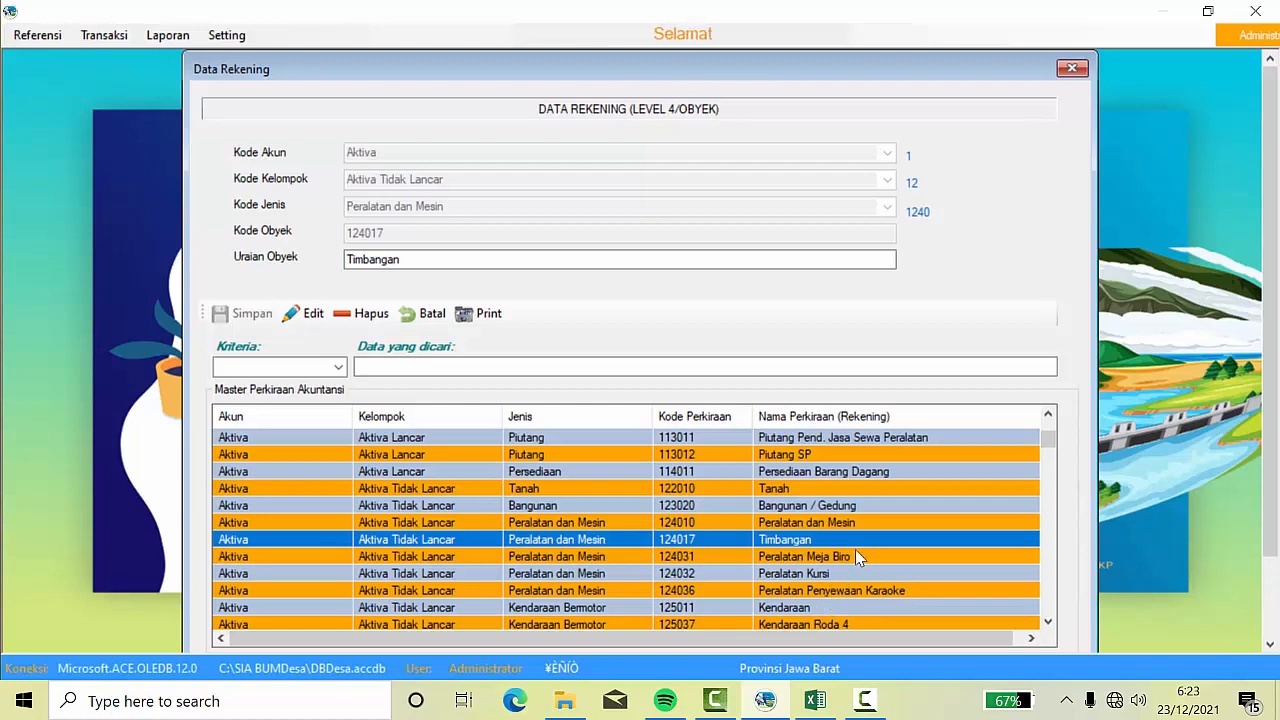
double_click(417, 259)
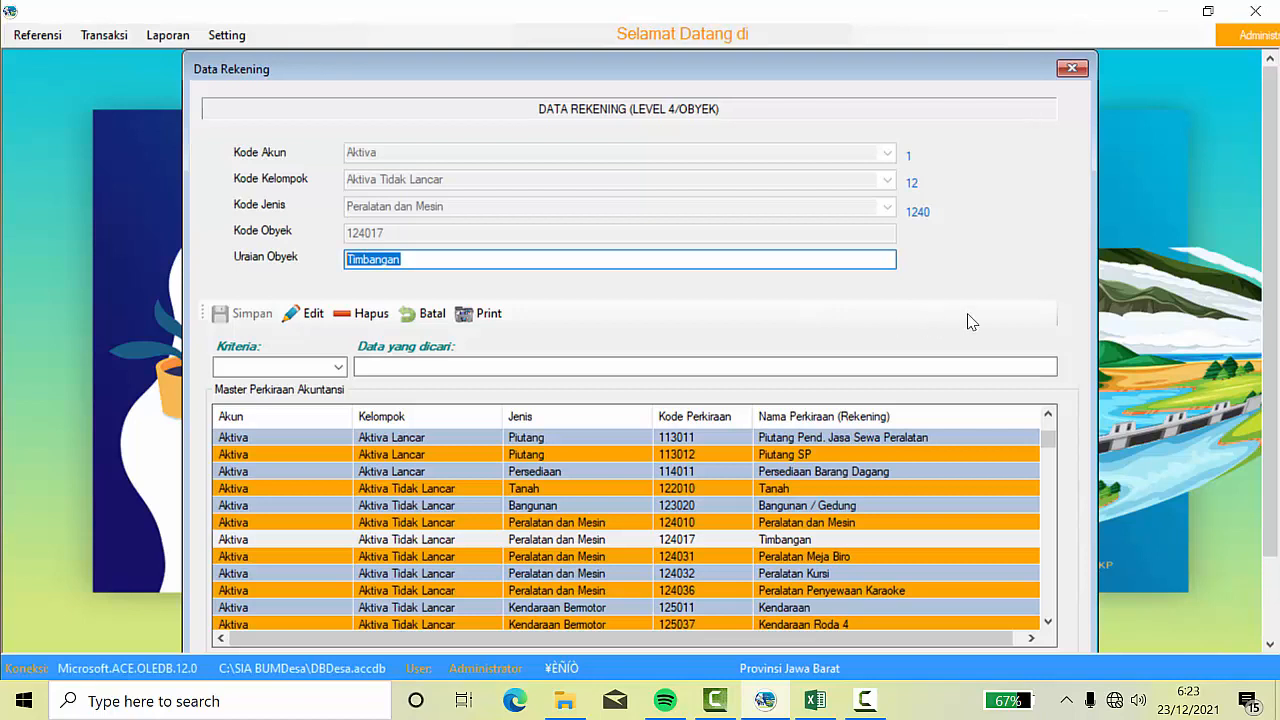
text(Perala)
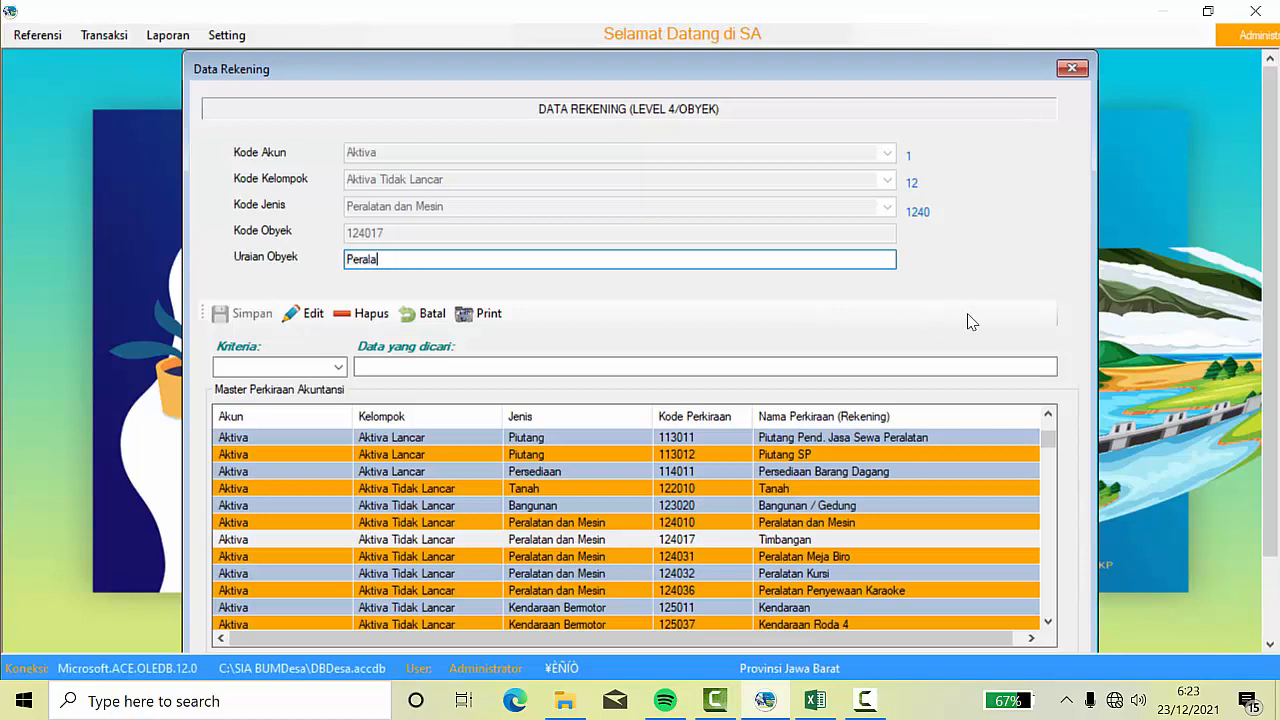
text(tan dan )
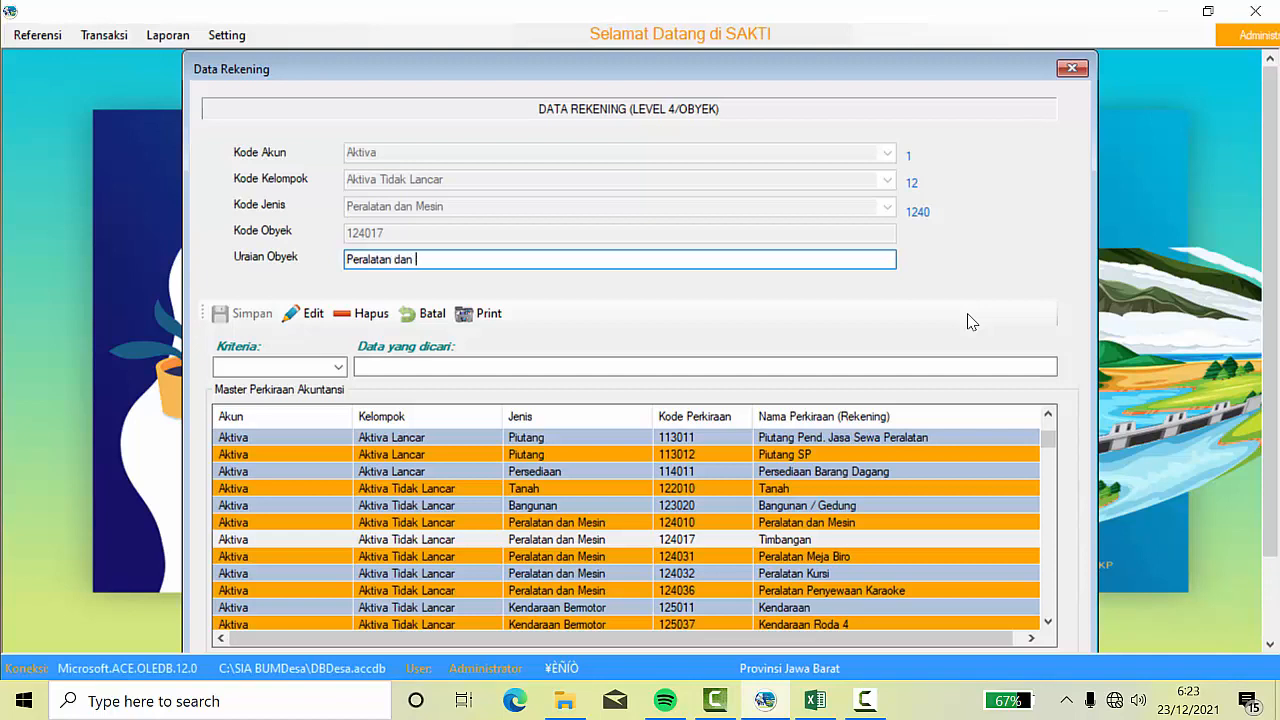
text(Mesin)
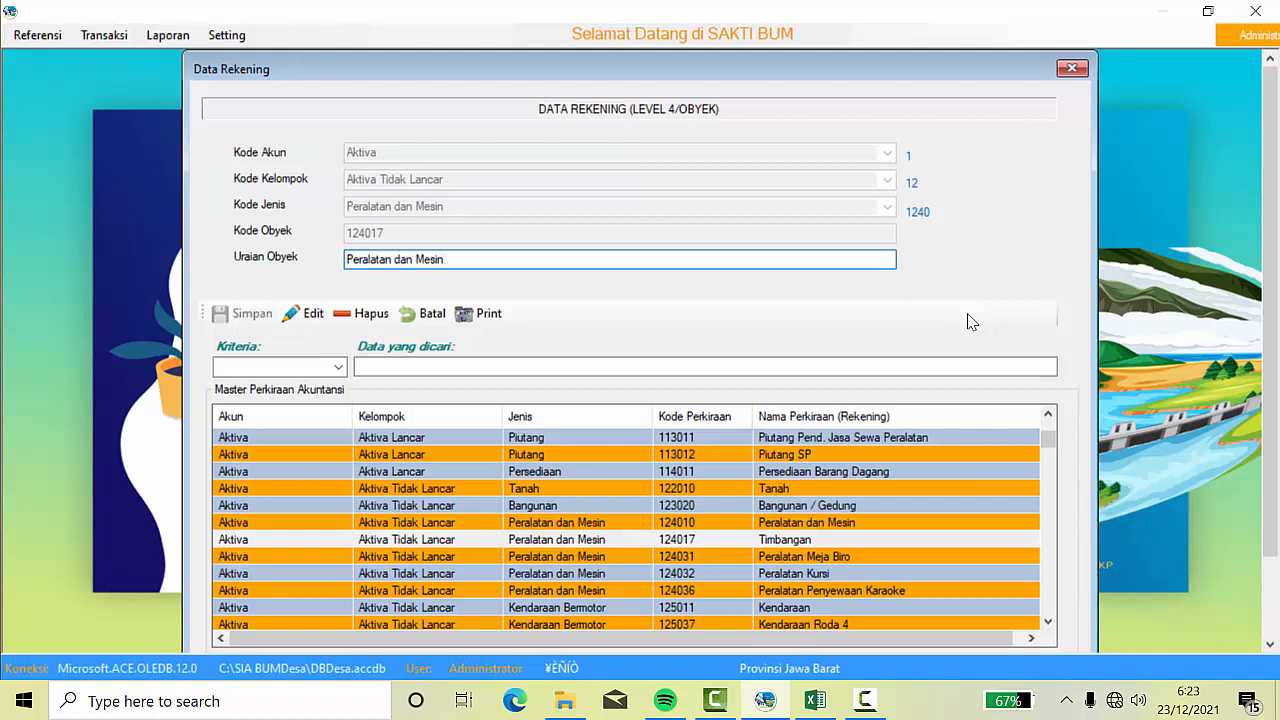
click(321, 316)
click(660, 406)
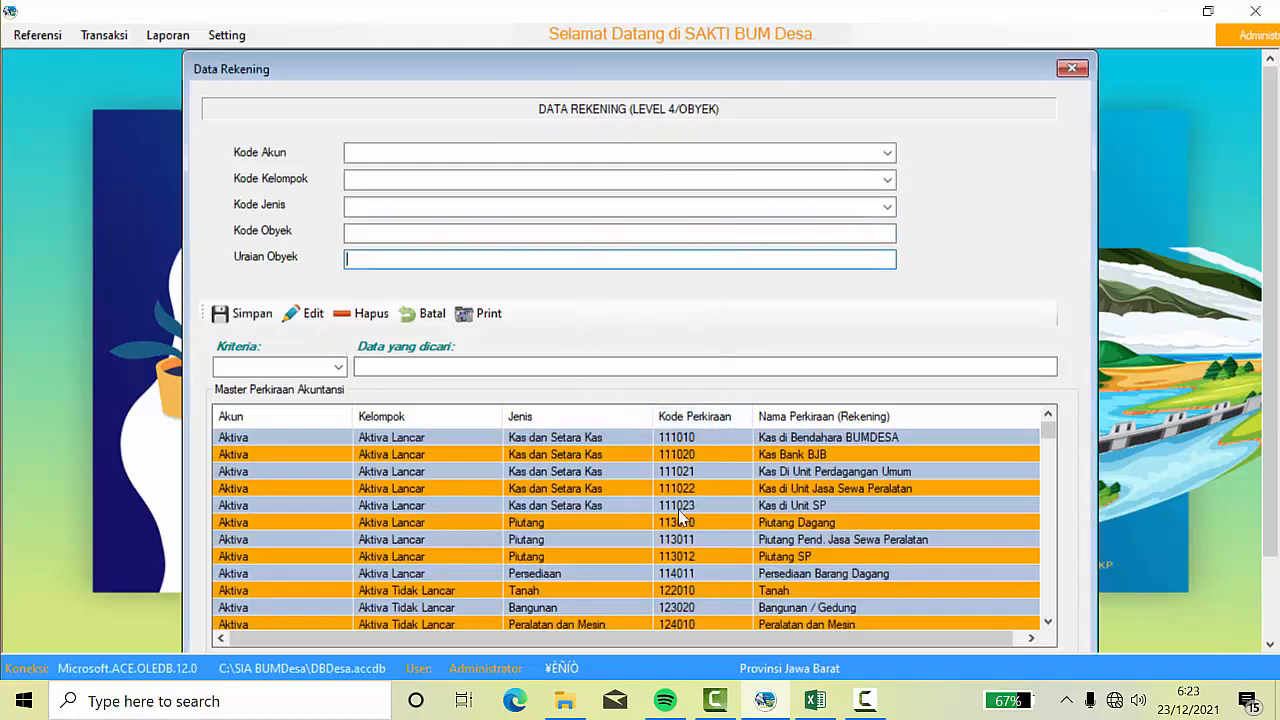
- Delete account 124017, the second Peralatan dan Mesin entry, from the account list
scroll(678, 515, down, 1)
scroll(641, 560, down, 1)
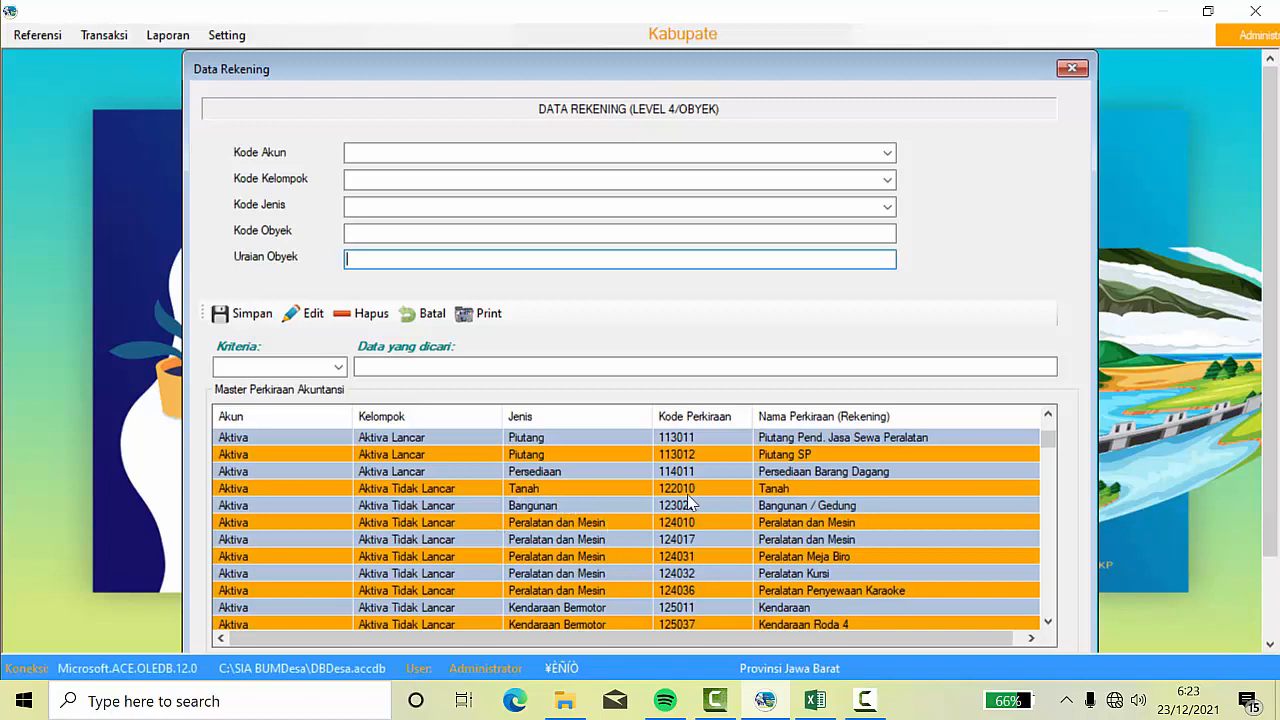
click(782, 484)
click(805, 505)
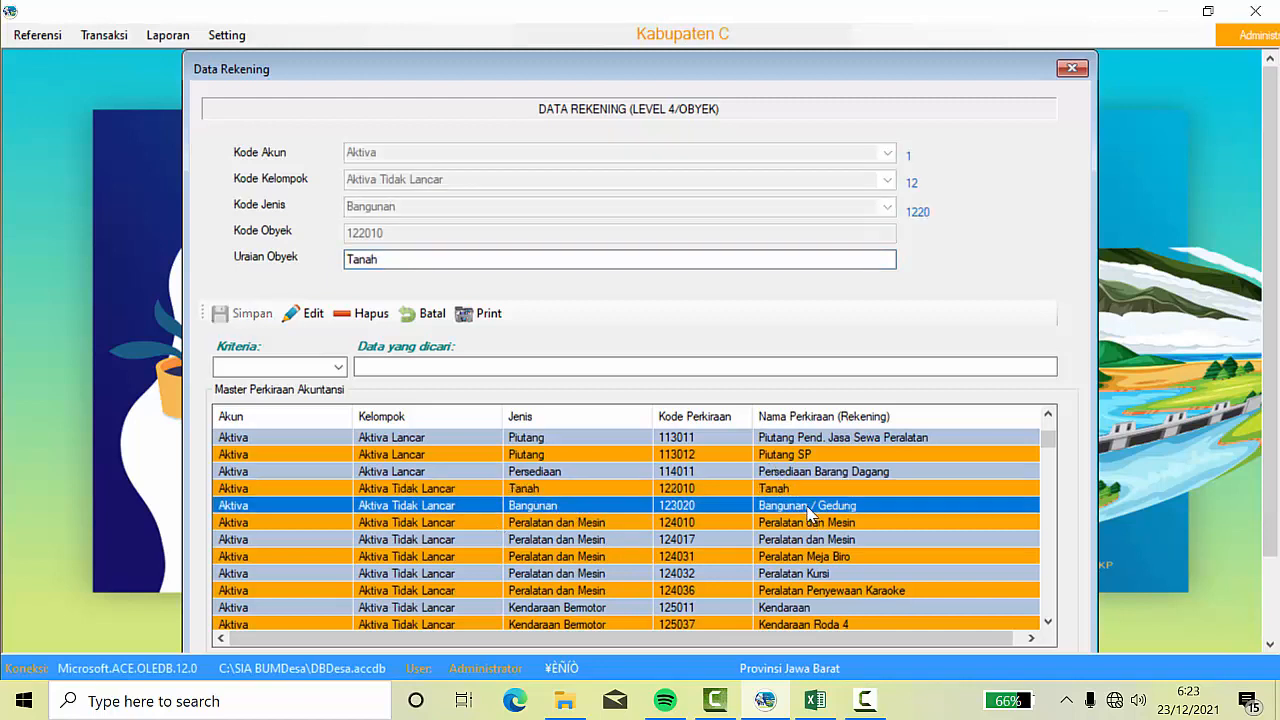
click(823, 518)
click(803, 540)
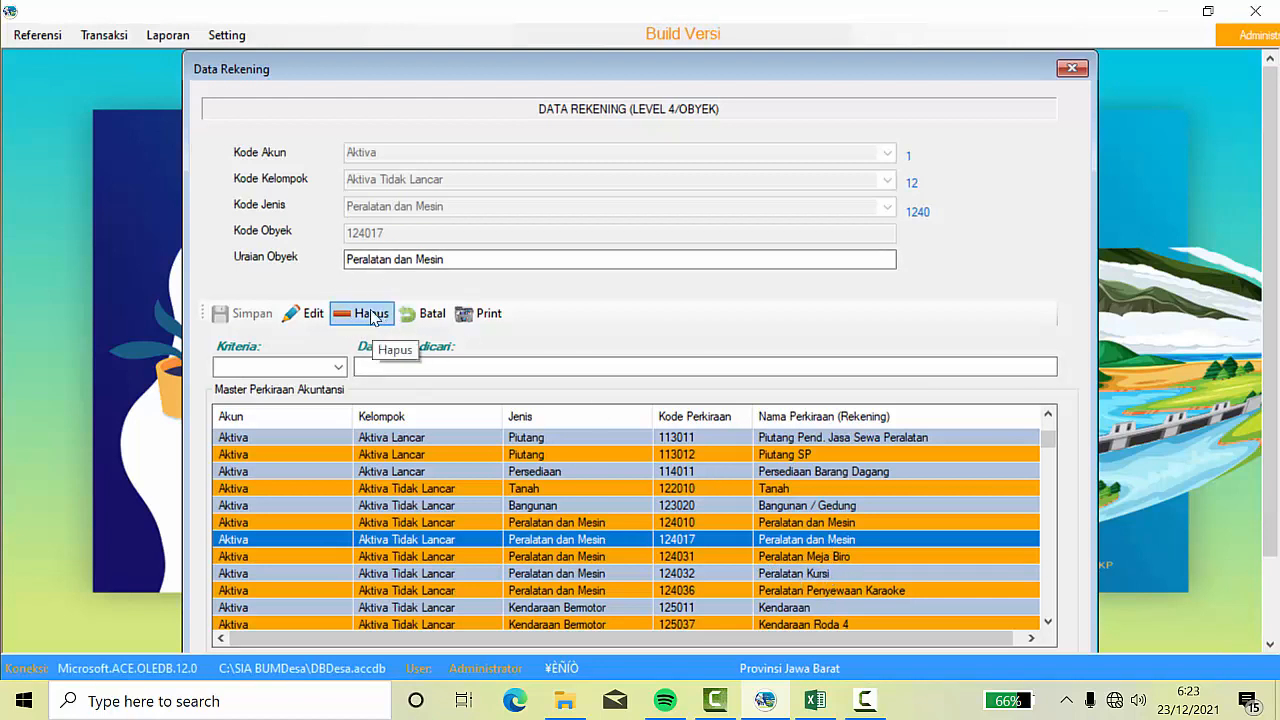
click(836, 556)
click(840, 541)
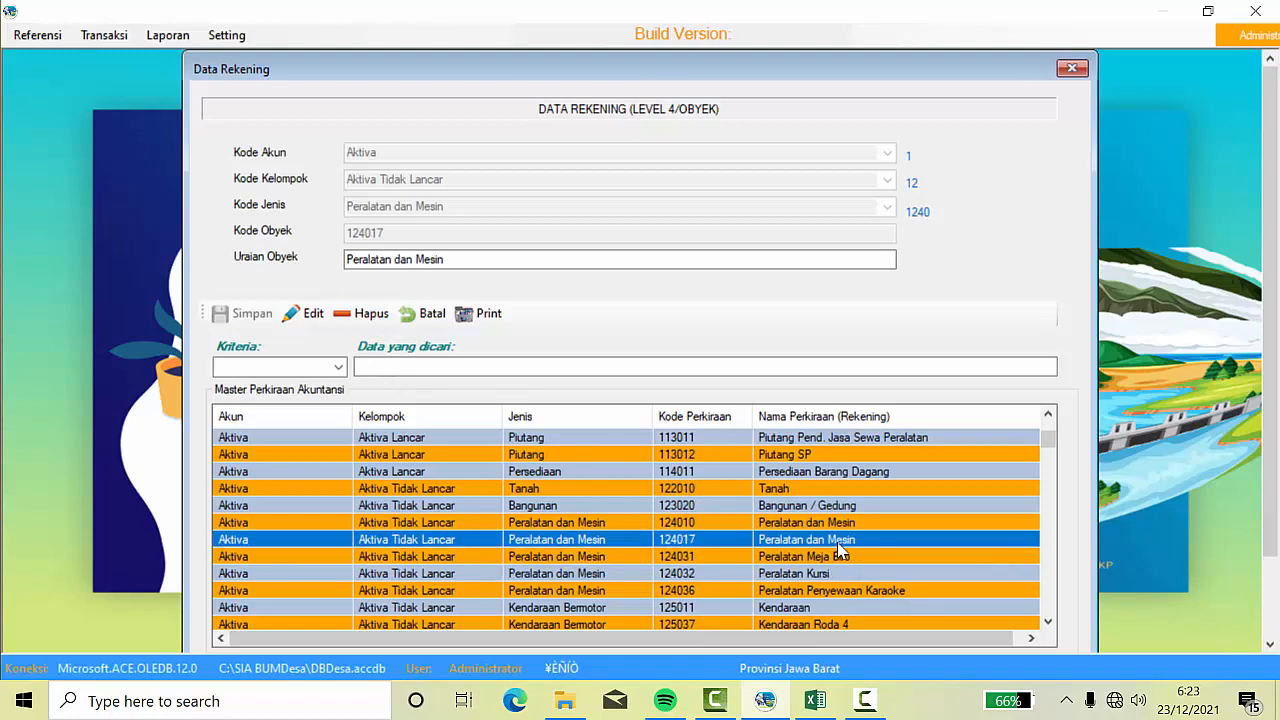
click(372, 316)
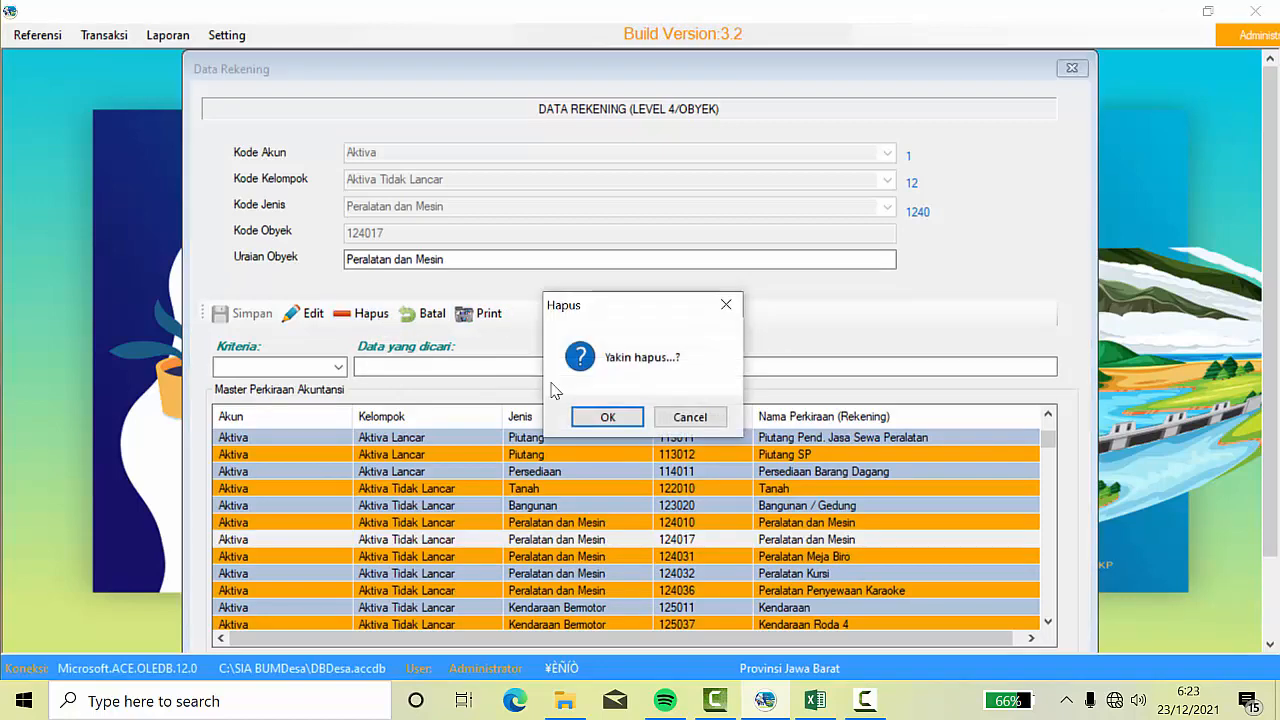
click(608, 417)
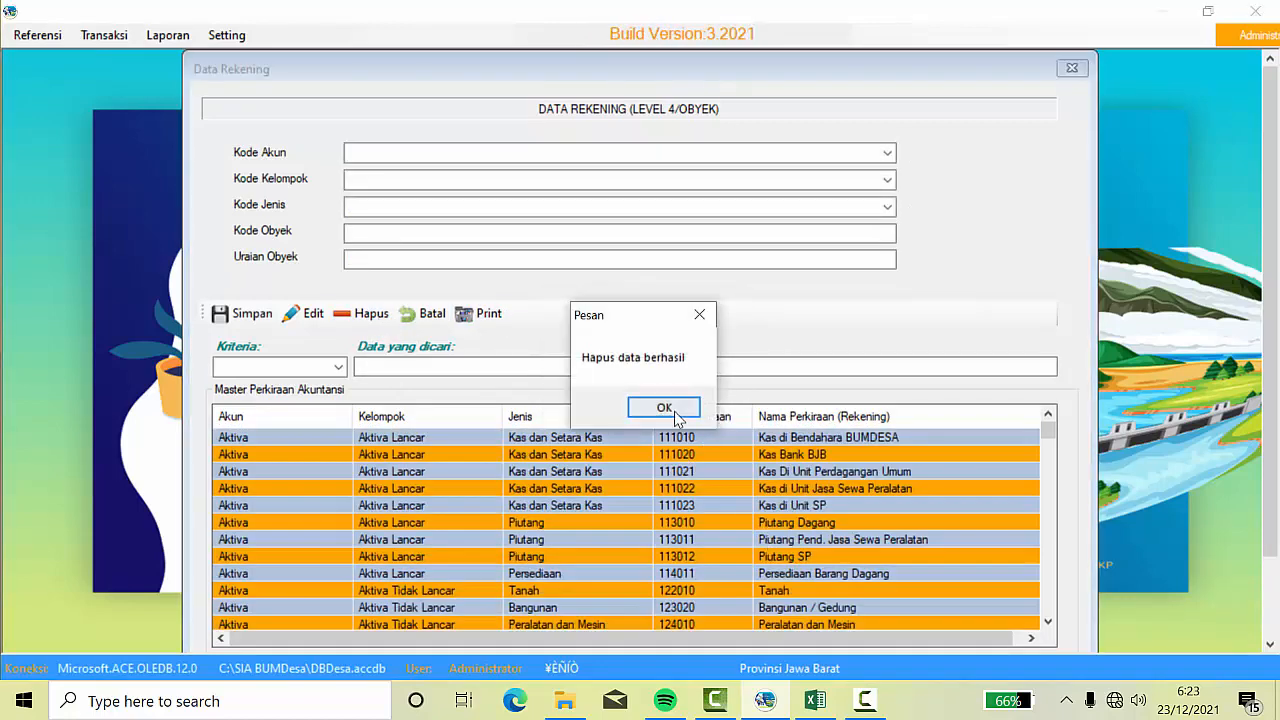
click(665, 414)
- Delete account 124031, Peralatan Meja Biro, from the account list
scroll(818, 556, down, 1)
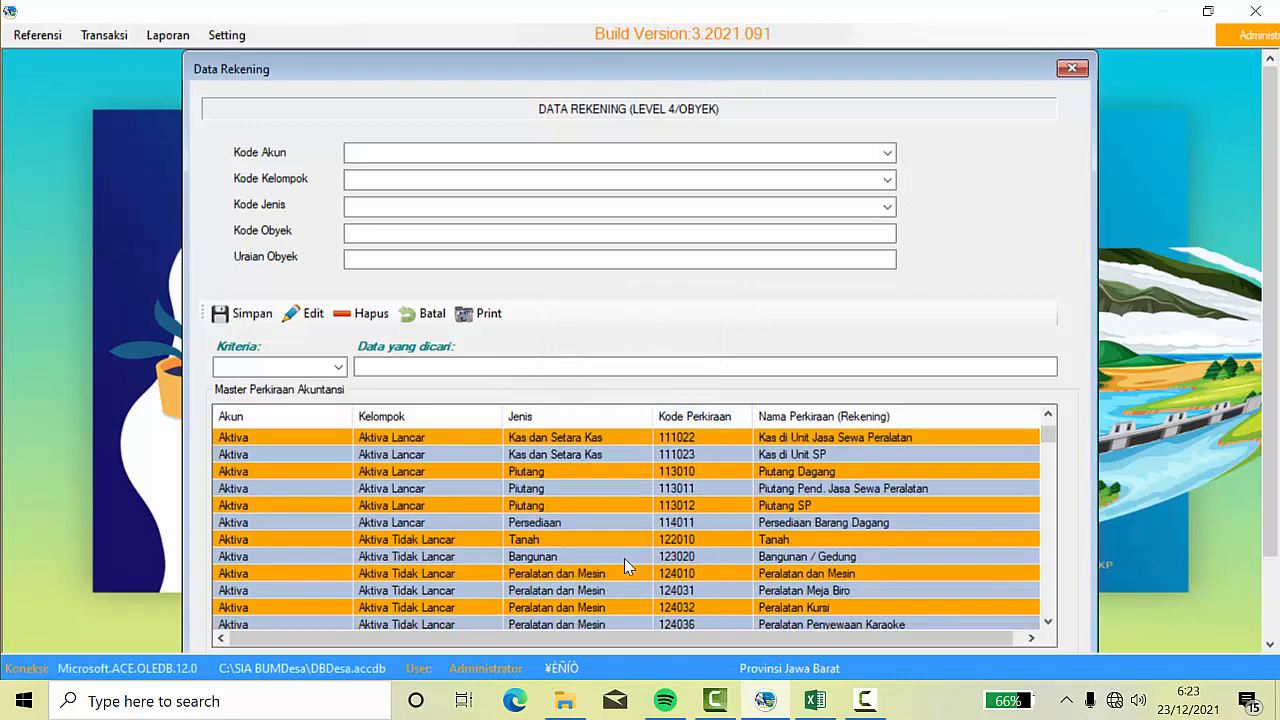
click(885, 590)
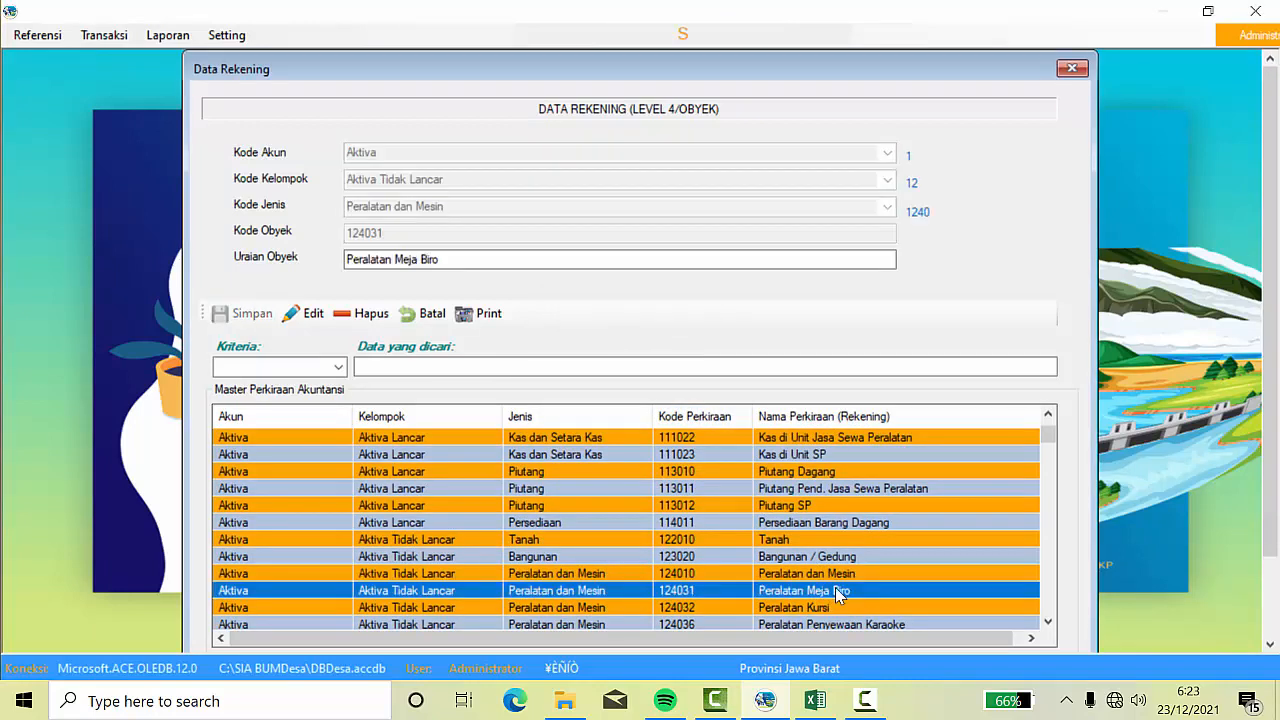
click(360, 314)
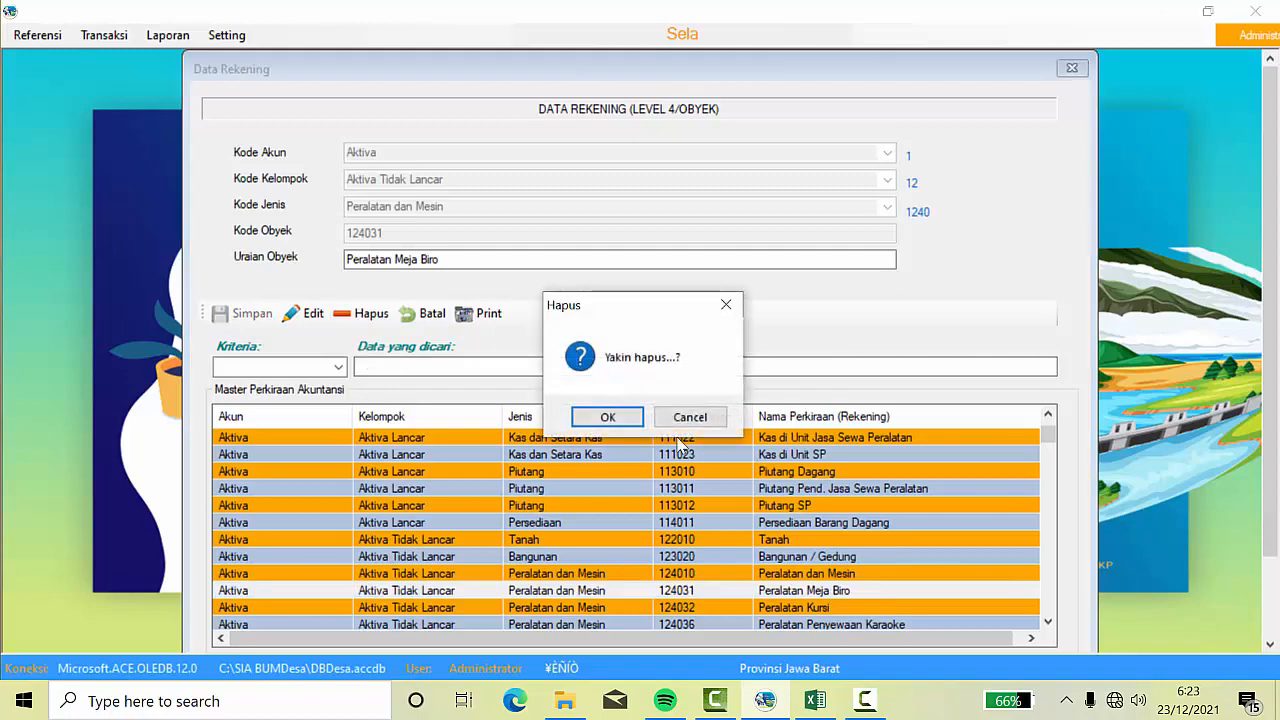
click(608, 418)
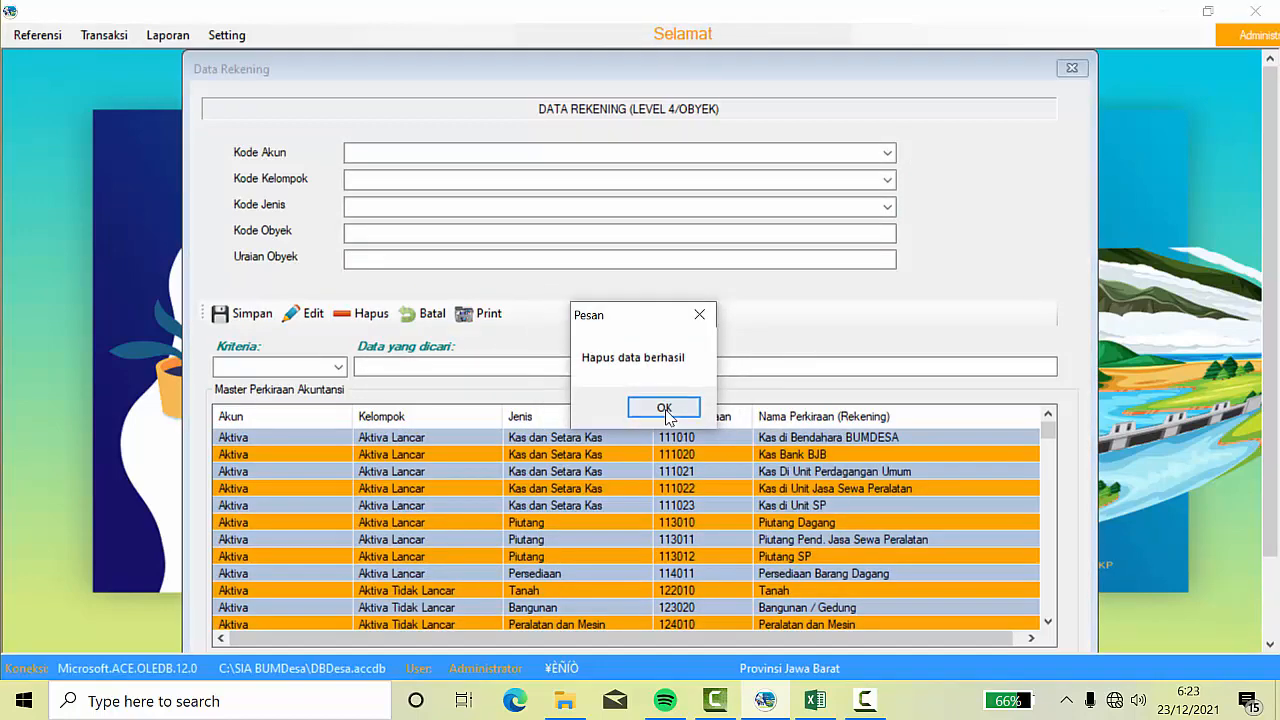
click(664, 408)
scroll(893, 545, down, 1)
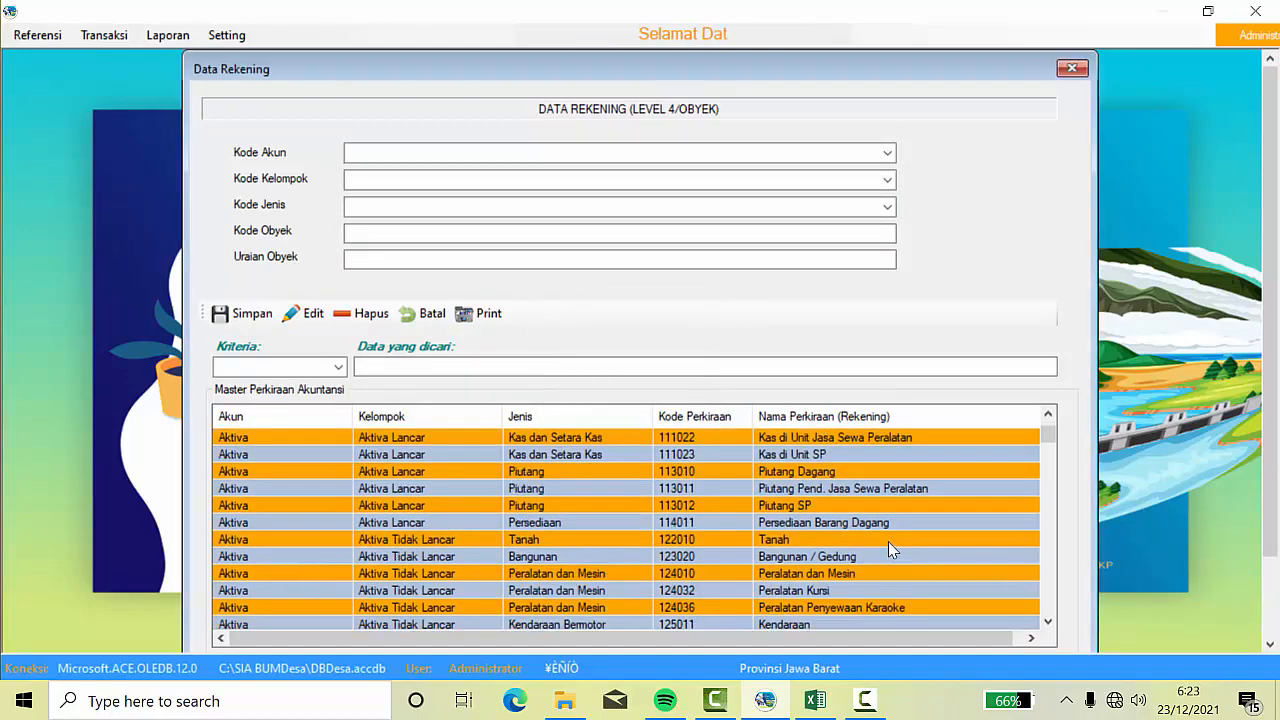
- Load account 111021, Kas Di Unit Perdagangan Umum, and look through the account list as far as the Pendapatan accounts
scroll(887, 541, up, 1)
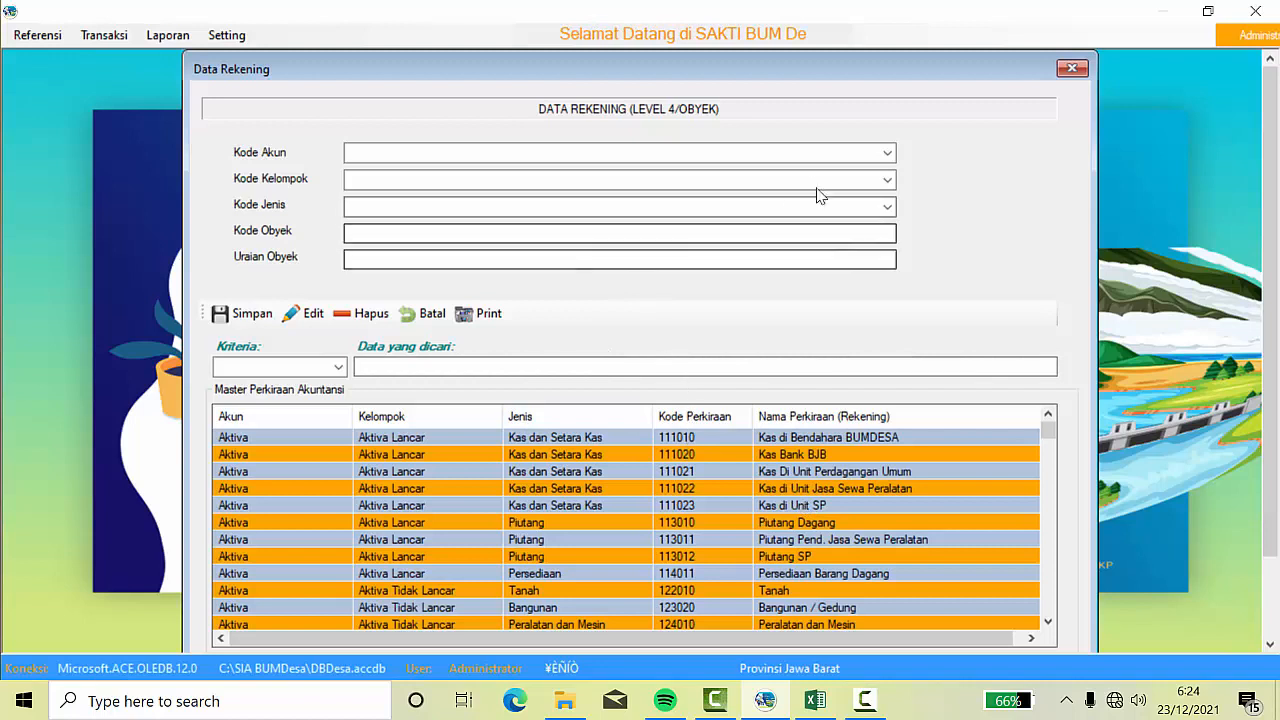
click(816, 472)
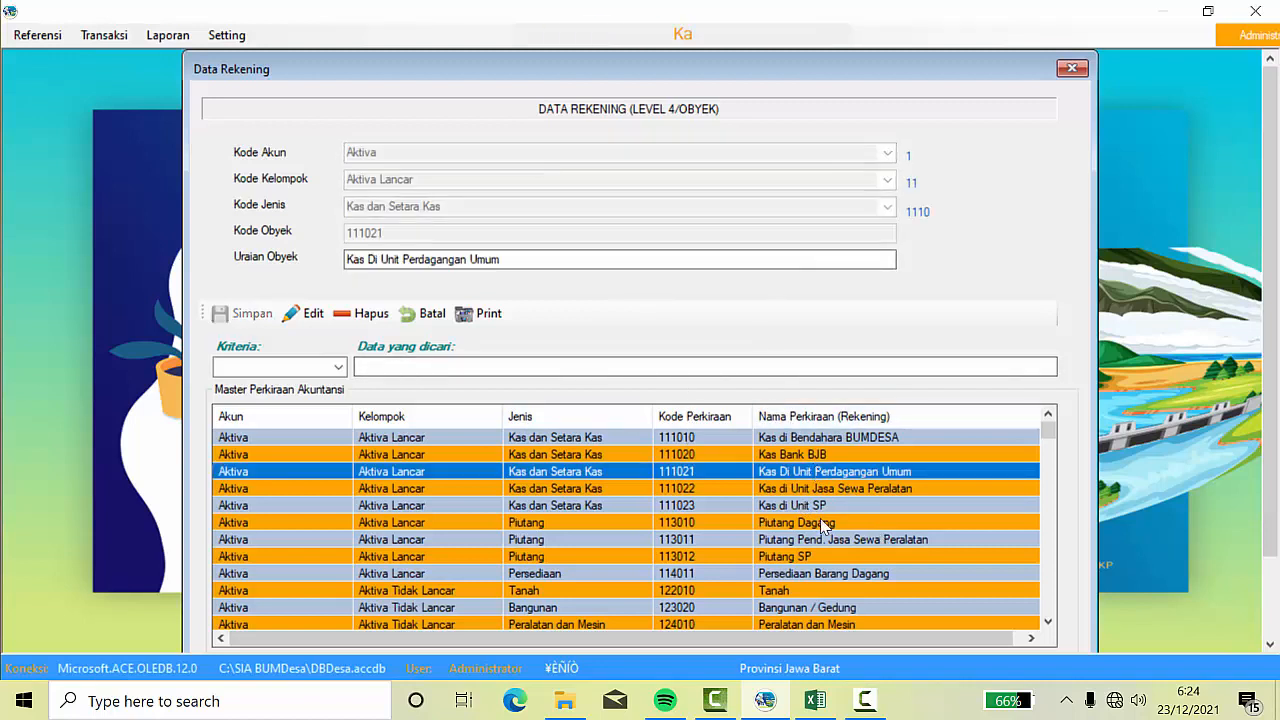
scroll(810, 512, down, 10)
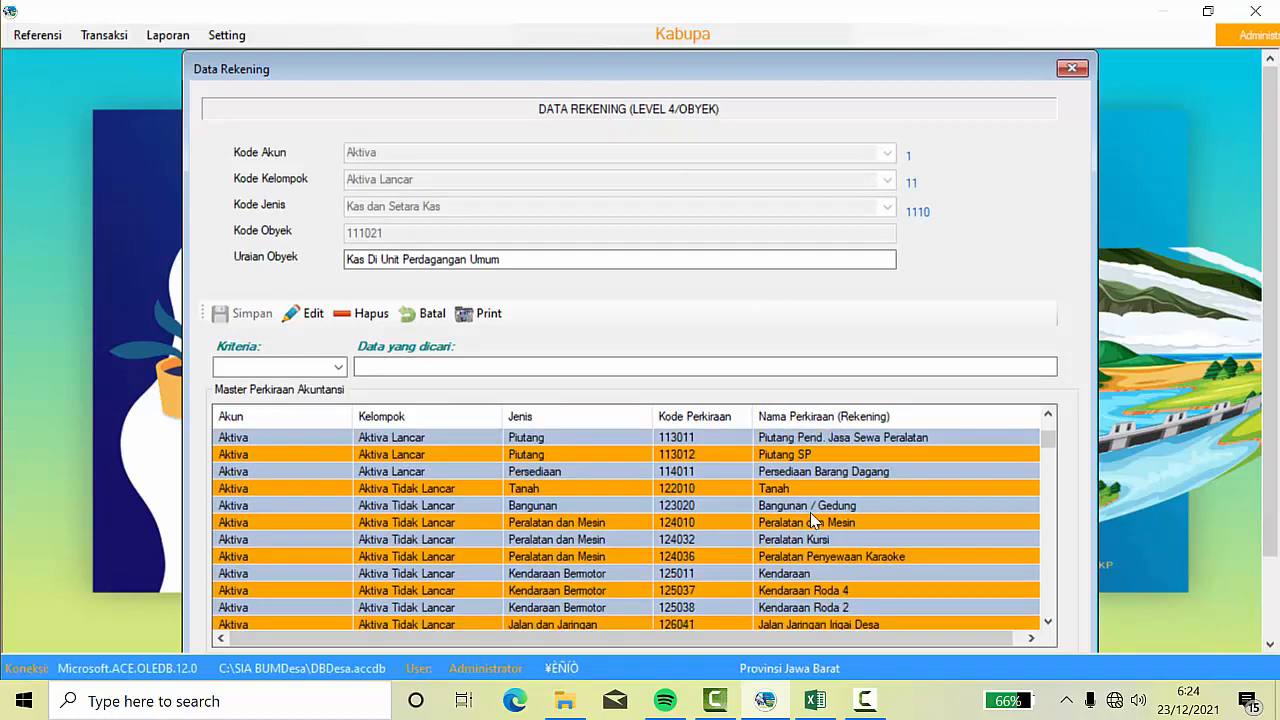
scroll(800, 518, down, 9)
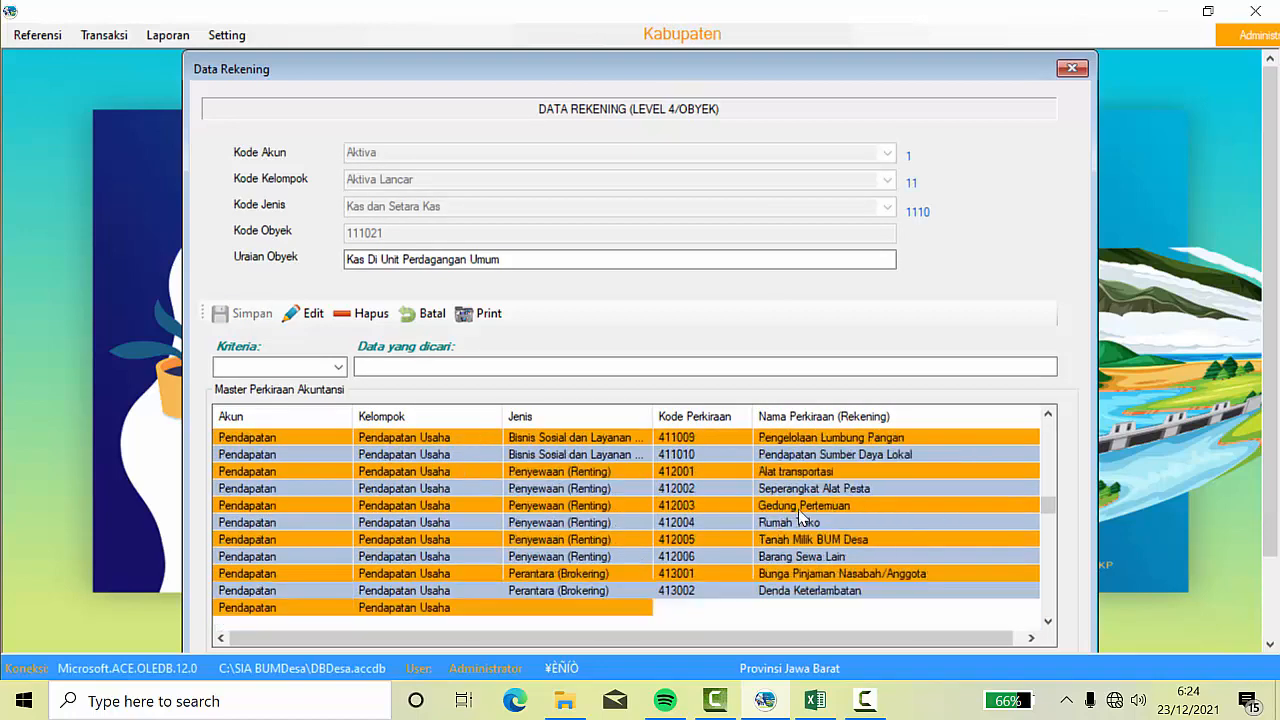
scroll(801, 512, up, 3)
scroll(800, 506, up, 8)
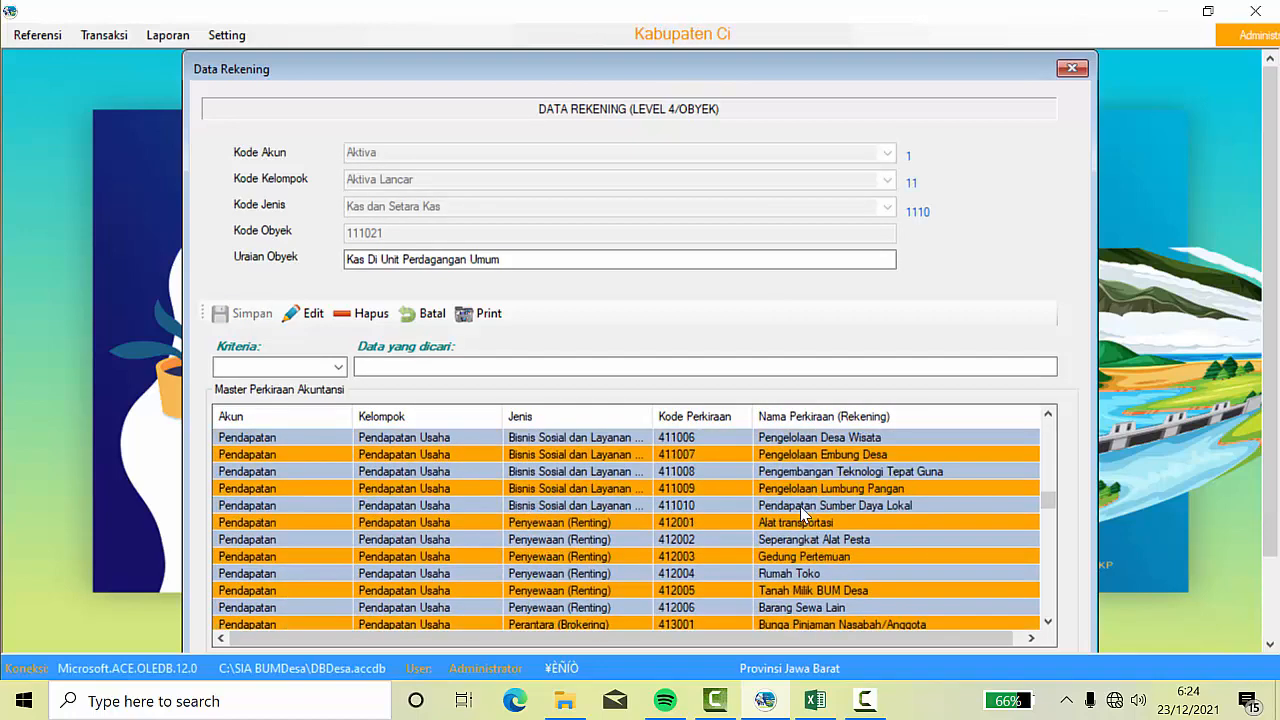
scroll(800, 510, down, 2)
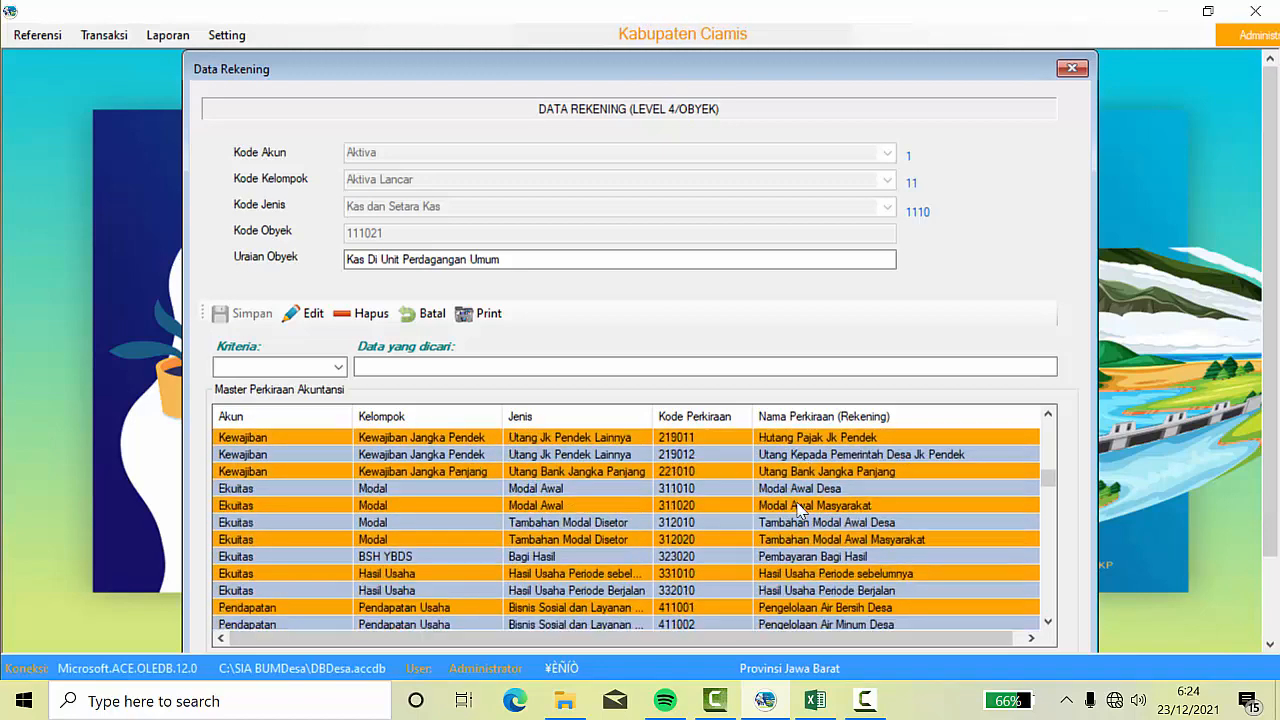
scroll(794, 506, down, 3)
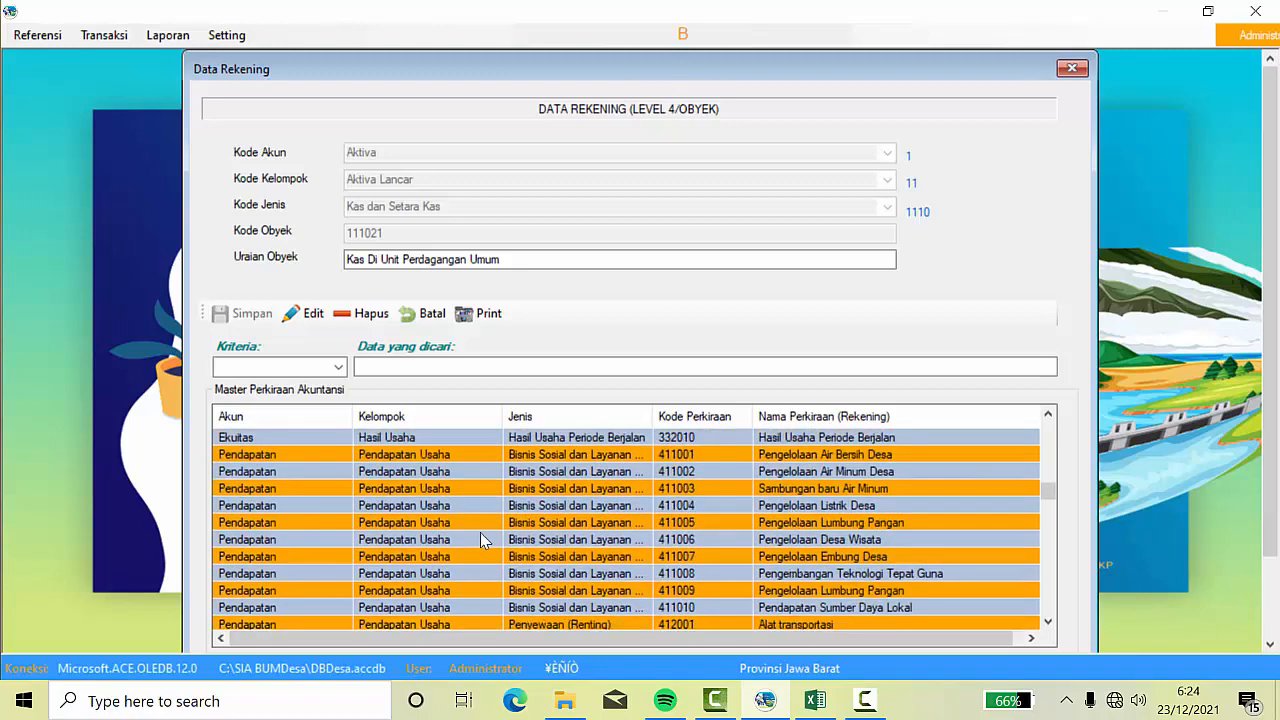
- Load the Bisnis Sosial dan Layanan Umum accounts 411001, 411003 and 411005 to review their details
click(579, 459)
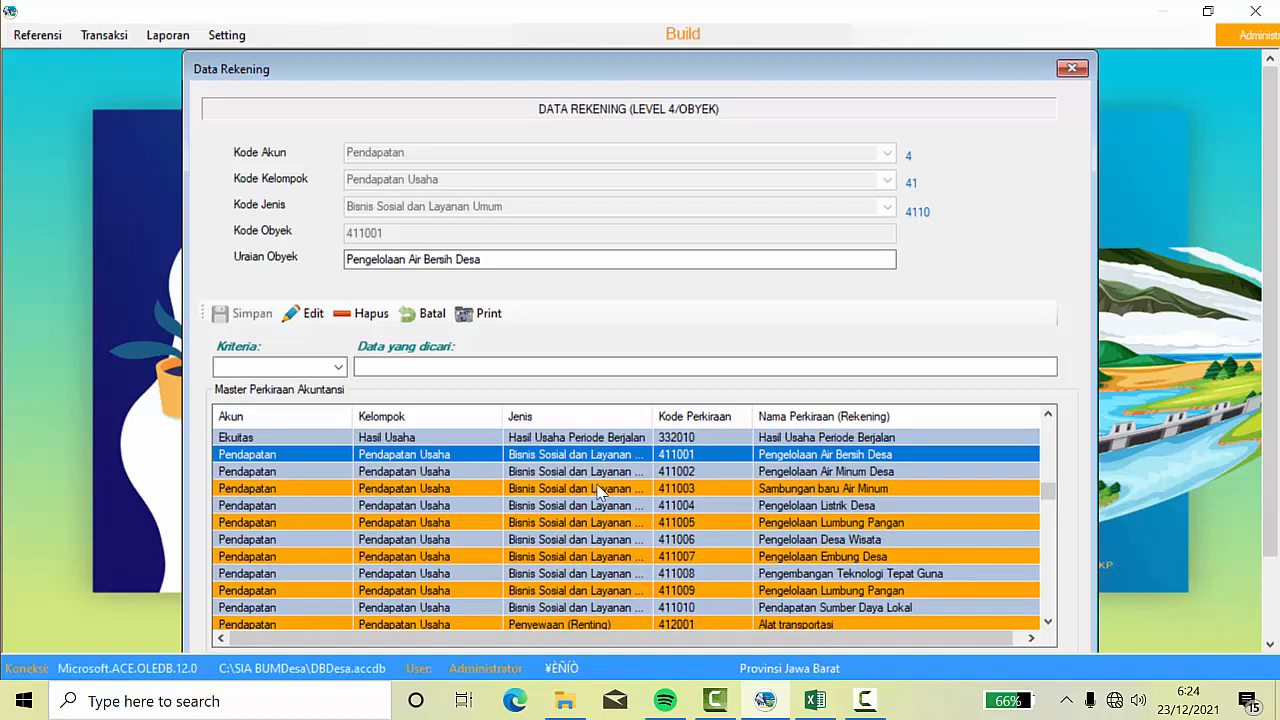
scroll(565, 538, down, 3)
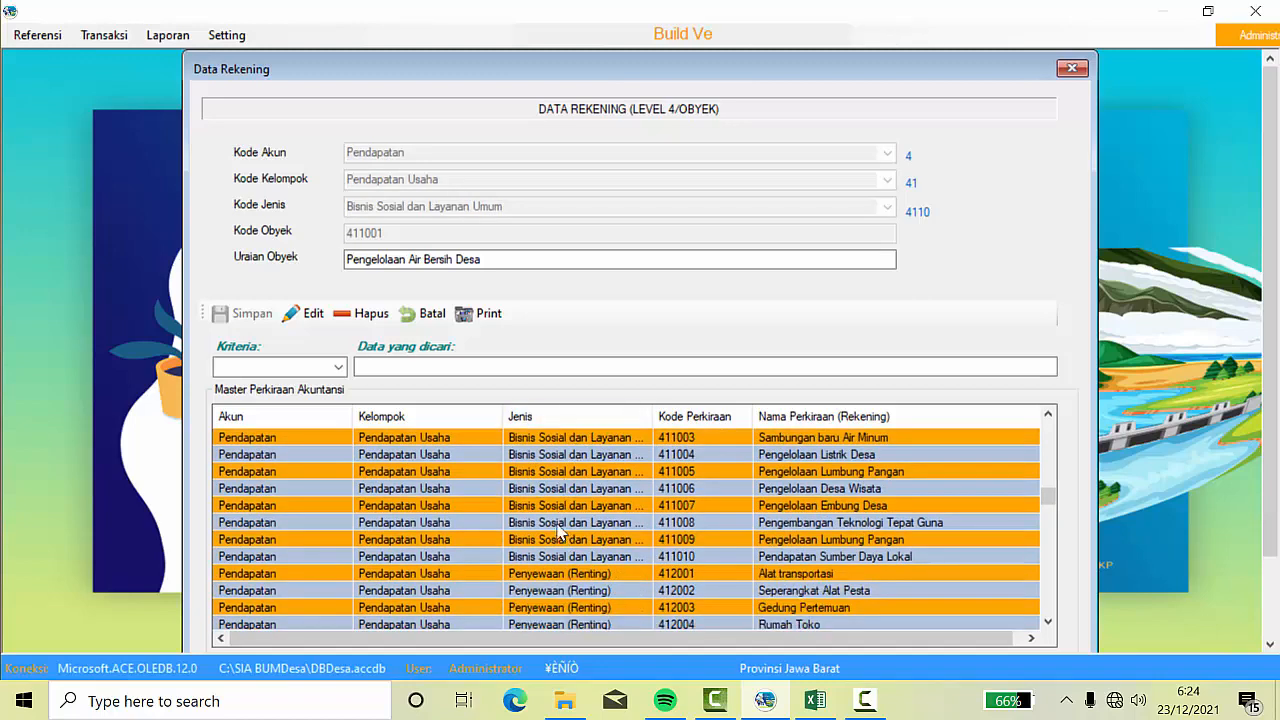
scroll(577, 481, up, 2)
click(622, 443)
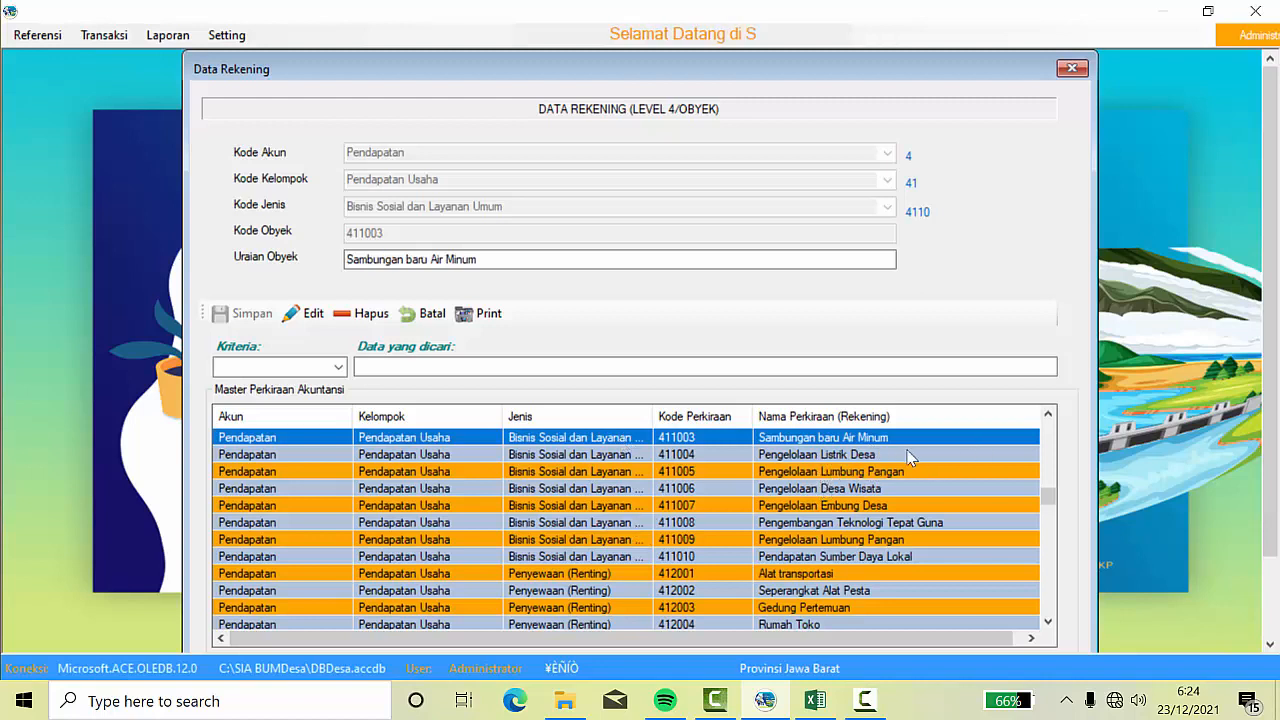
click(845, 473)
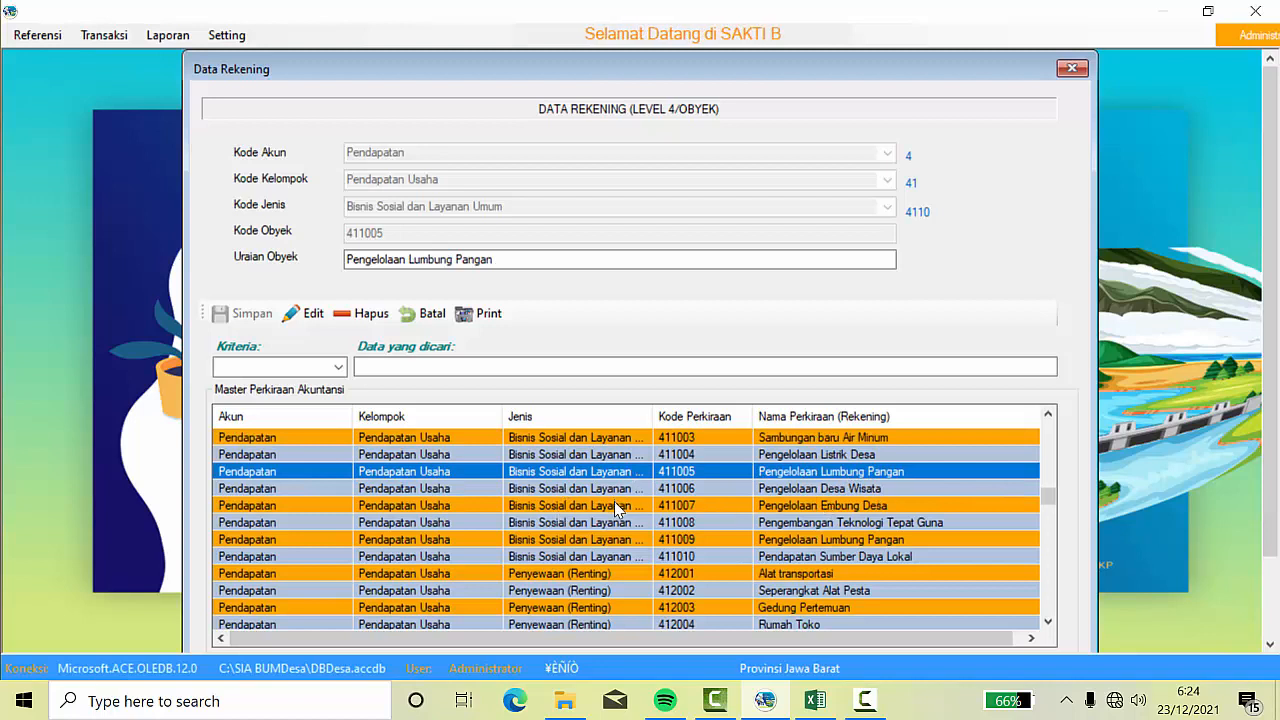
- Load the Penyewaan (Renting) accounts 412001, 412004 and 412005 to review their details
scroll(630, 525, down, 1)
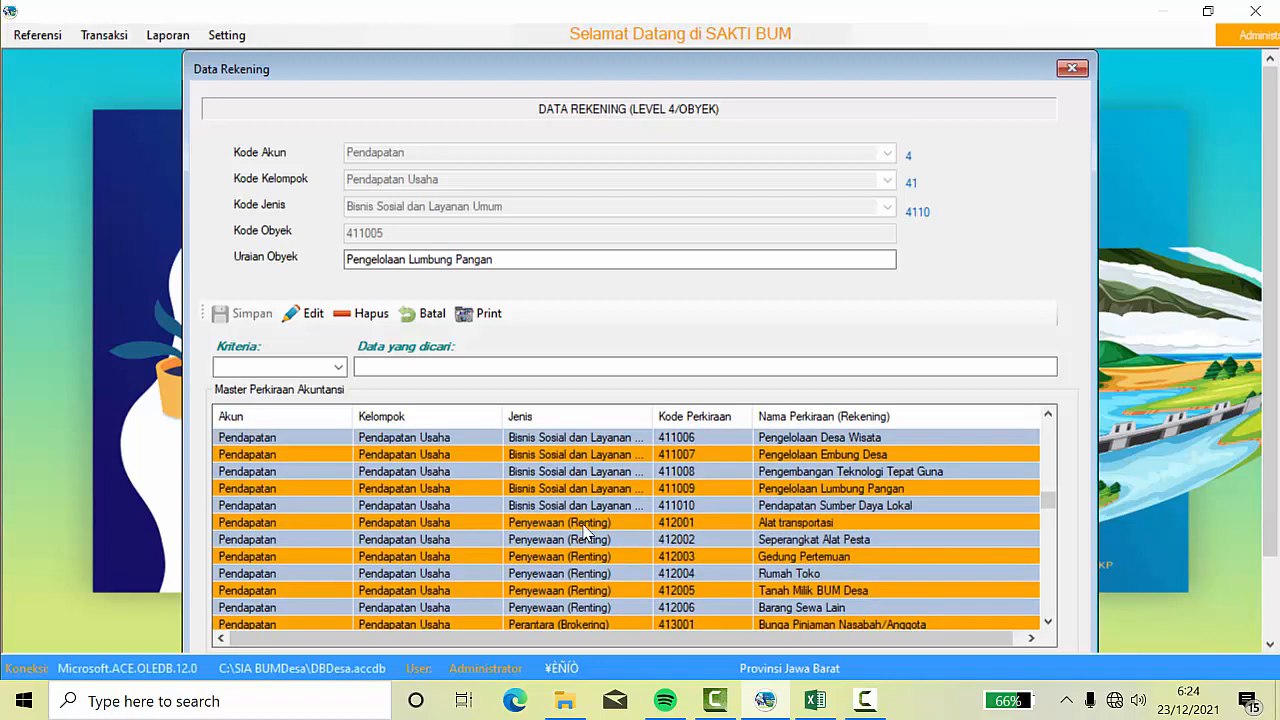
click(586, 524)
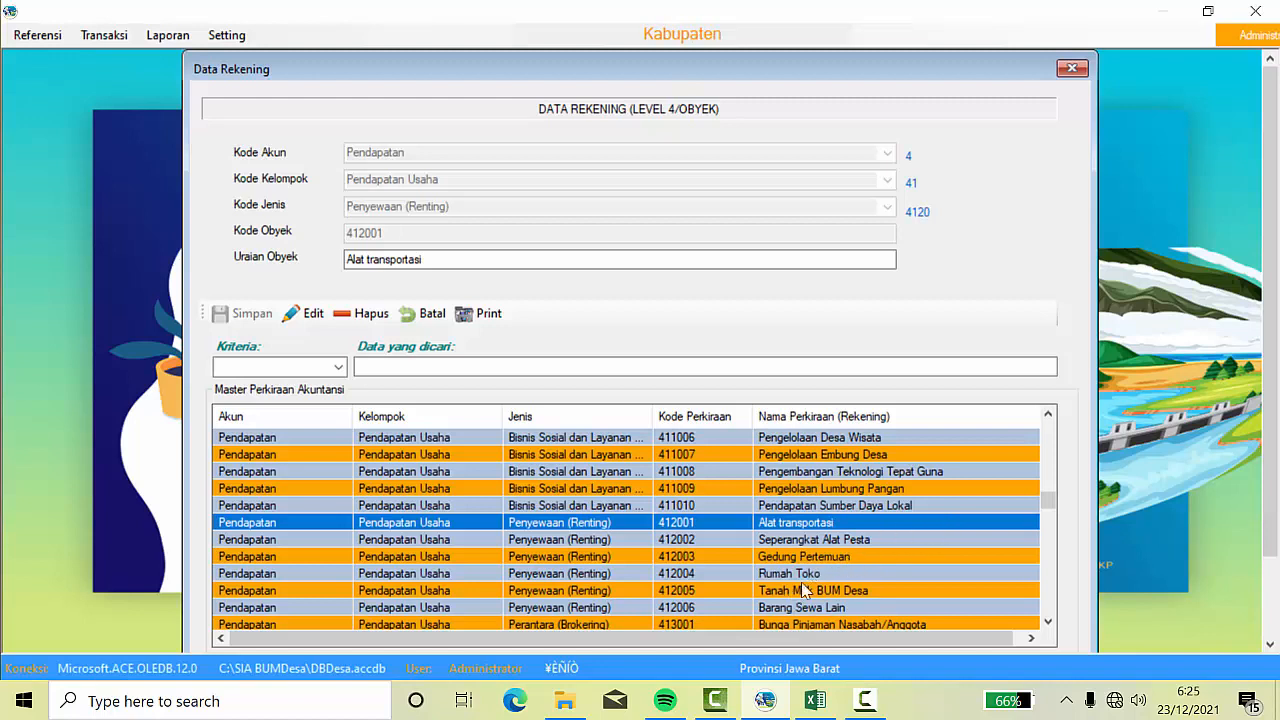
click(805, 575)
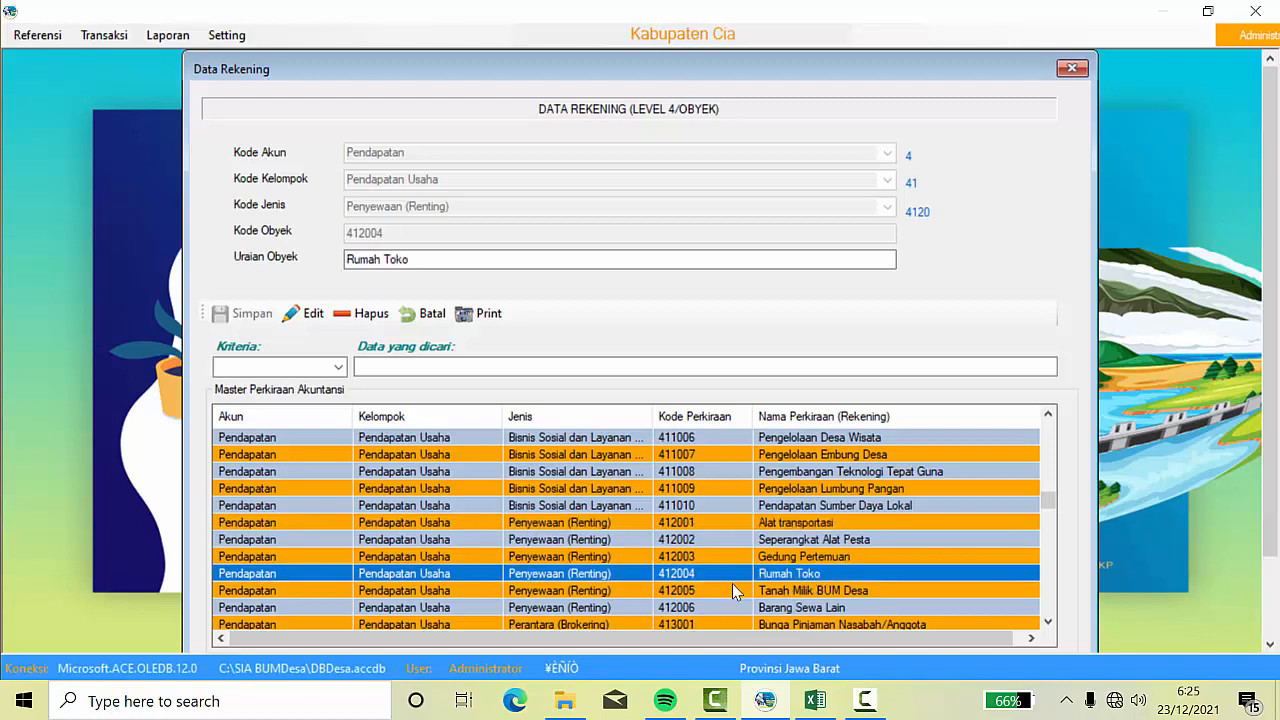
click(875, 591)
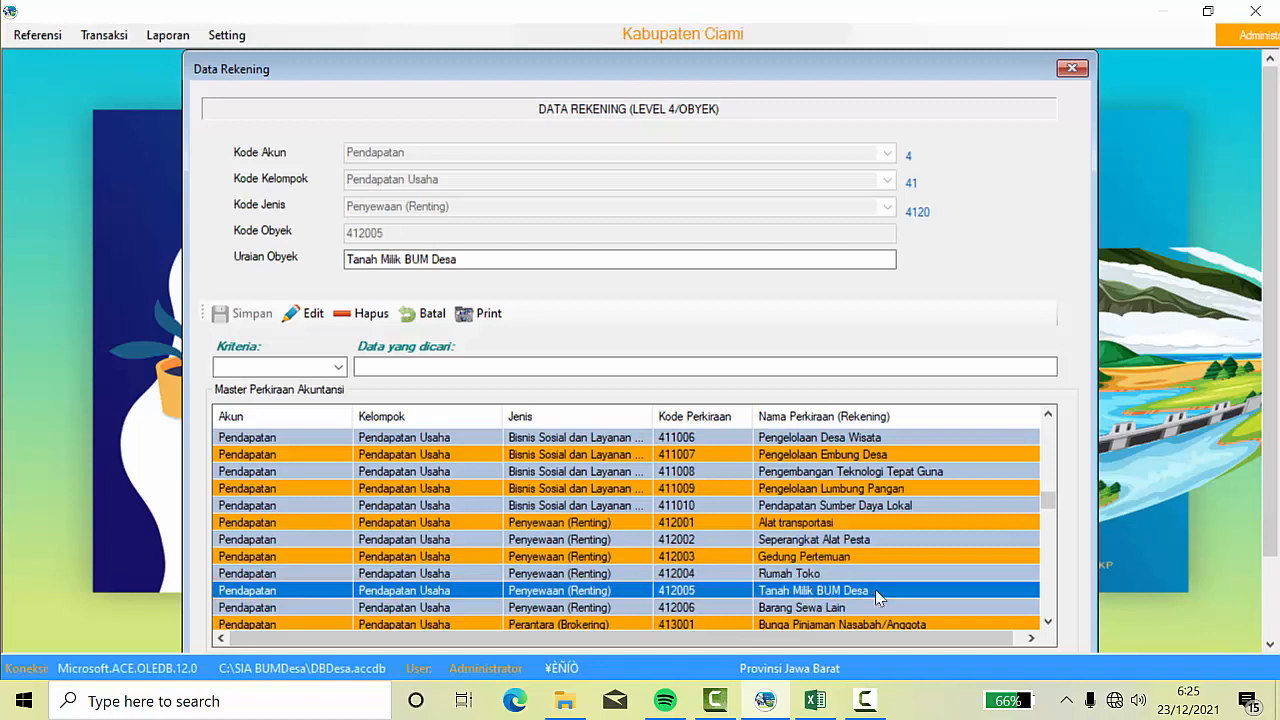
- Examine the Perantara (Brokering) and Produksi/Dagang income accounts further down the account list
click(1048, 624)
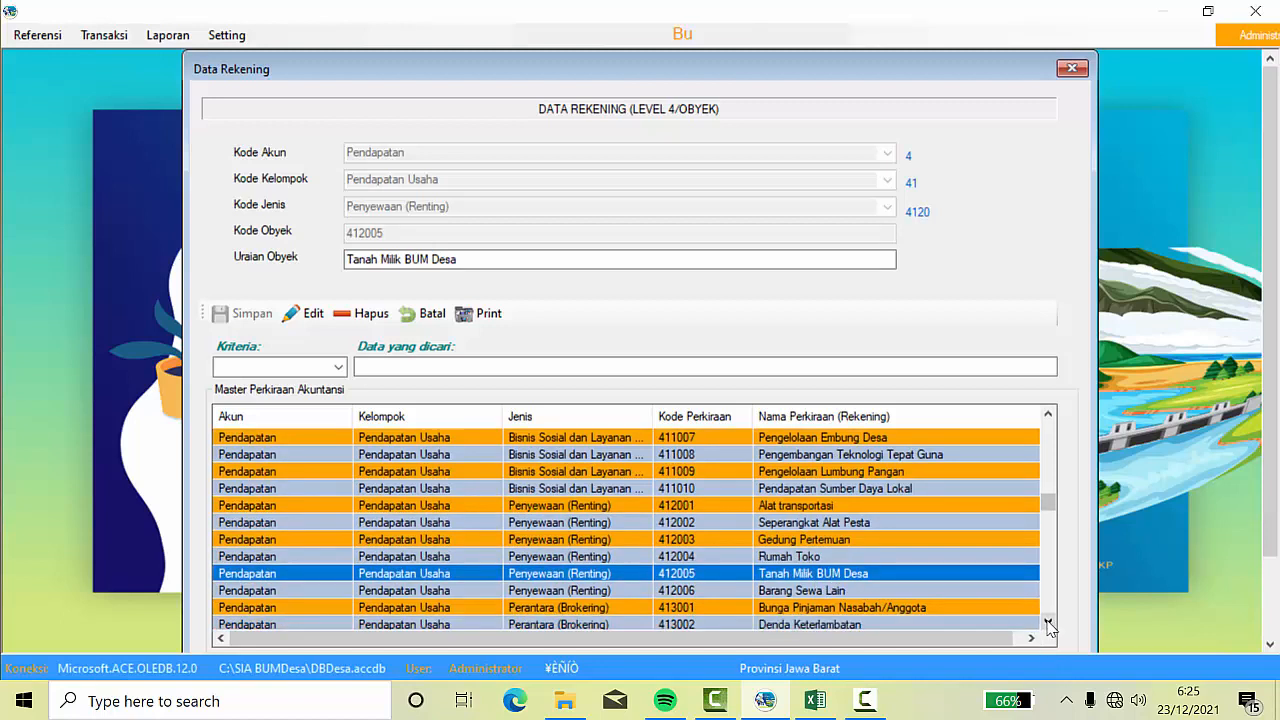
click(1048, 624)
click(1048, 624)
click(1048, 624)
click(1048, 624)
click(1048, 624)
click(1048, 624)
click(1048, 624)
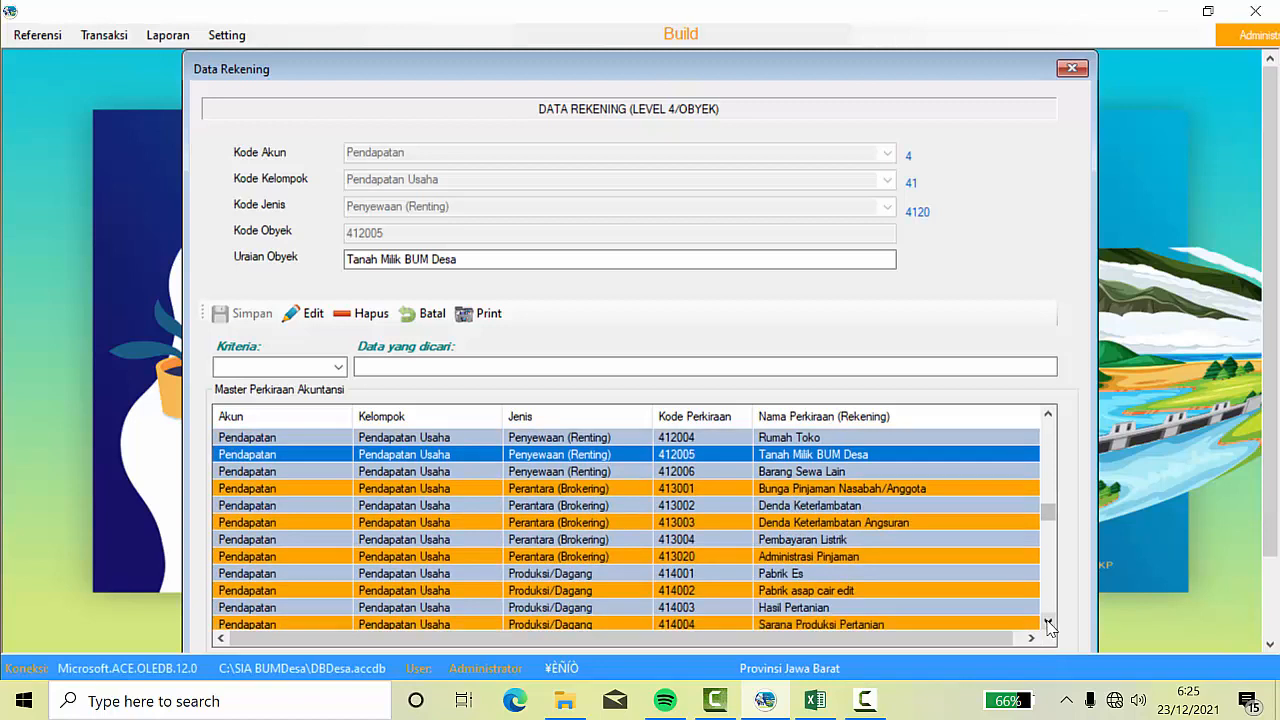
click(1048, 624)
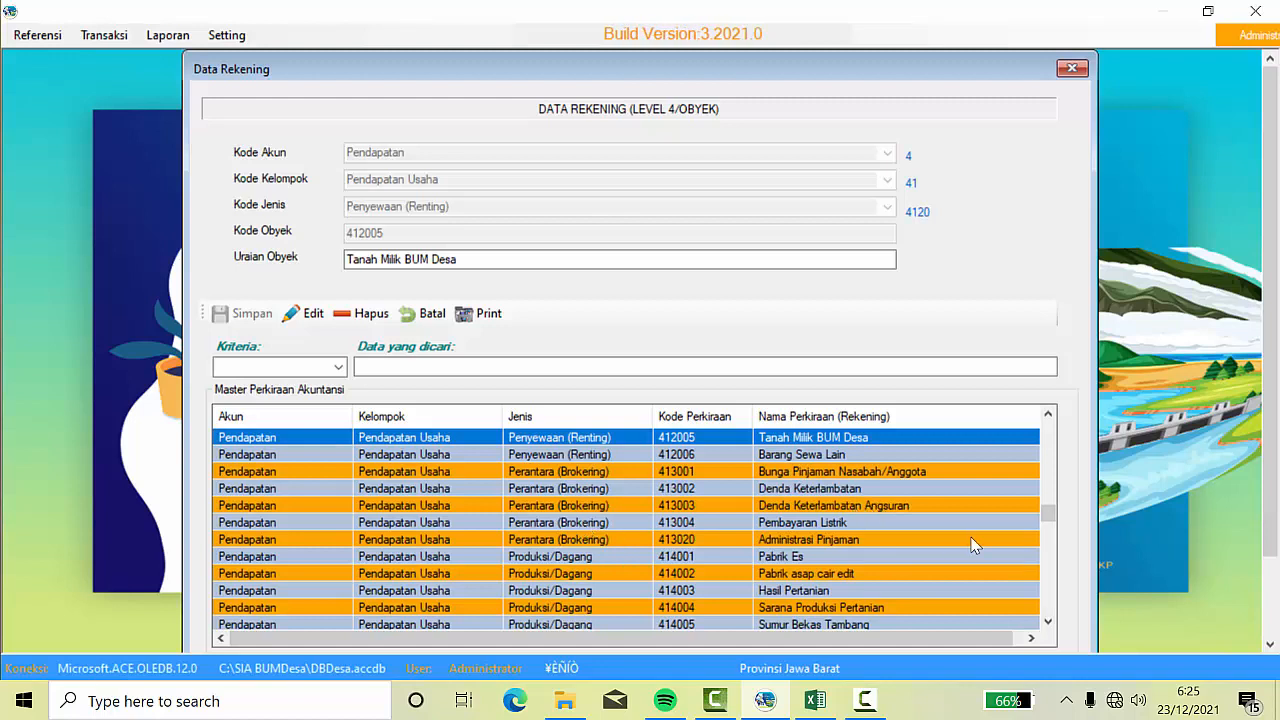
- Rename account 414001 under Produksi/Dagang to "Penjualan Rupa2 Barang dagang" and save the edit
click(590, 559)
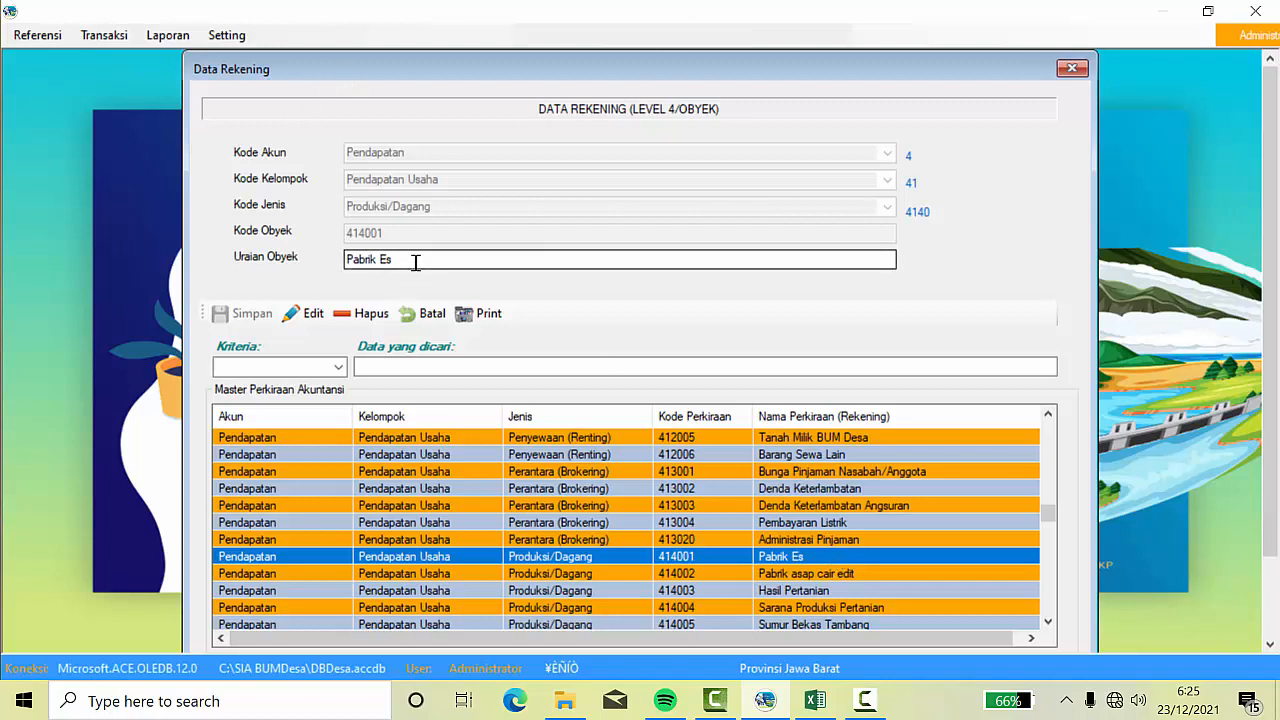
drag(414, 263, 300, 277)
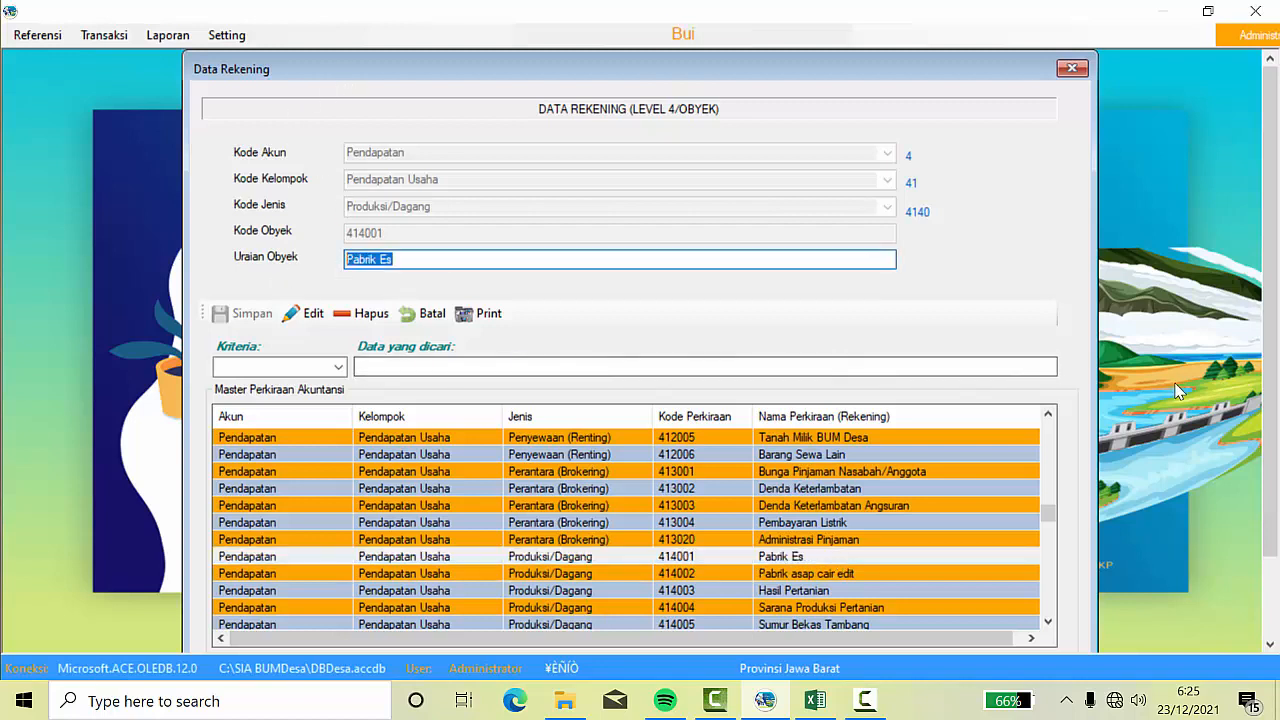
text(Penj)
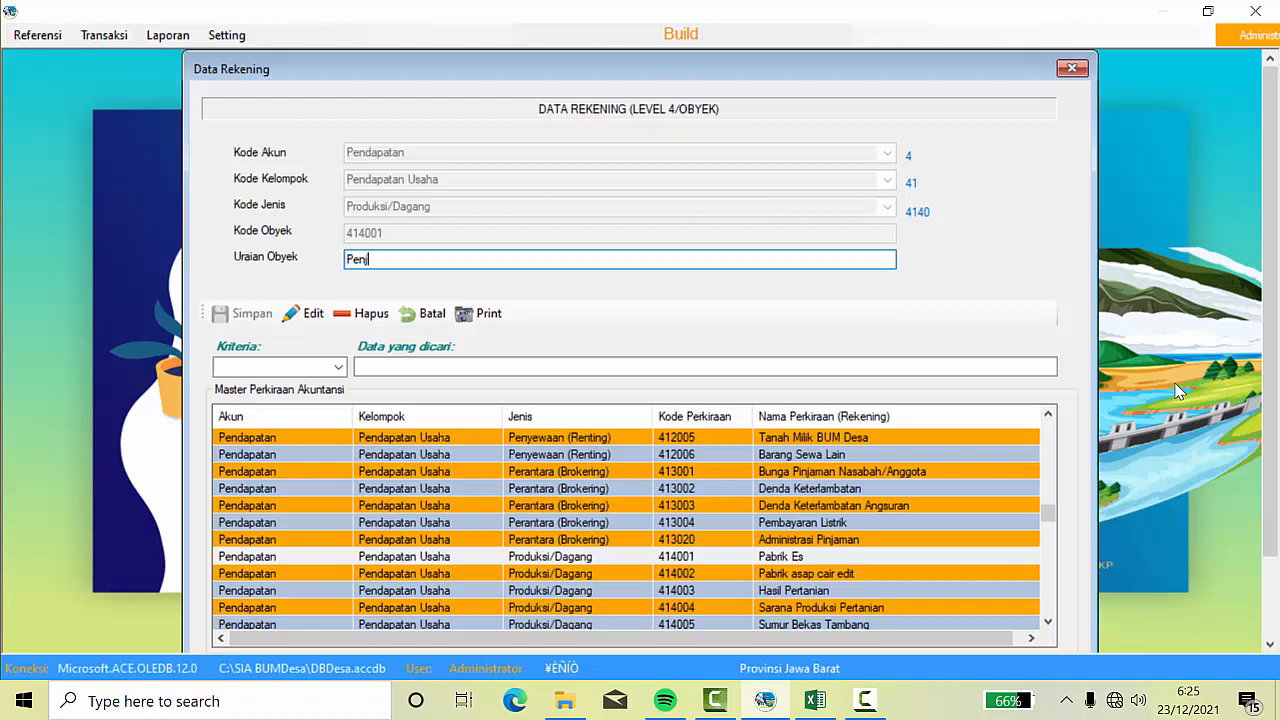
text(ualan R)
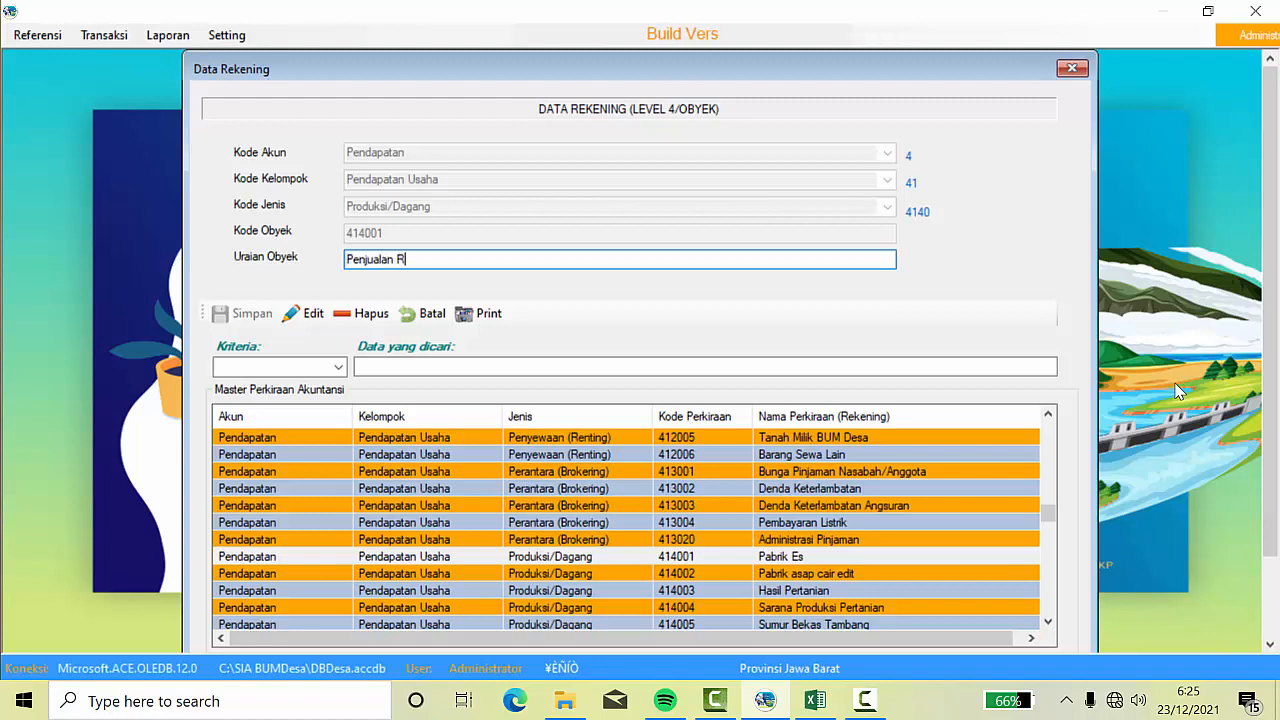
text(upa2 Ba)
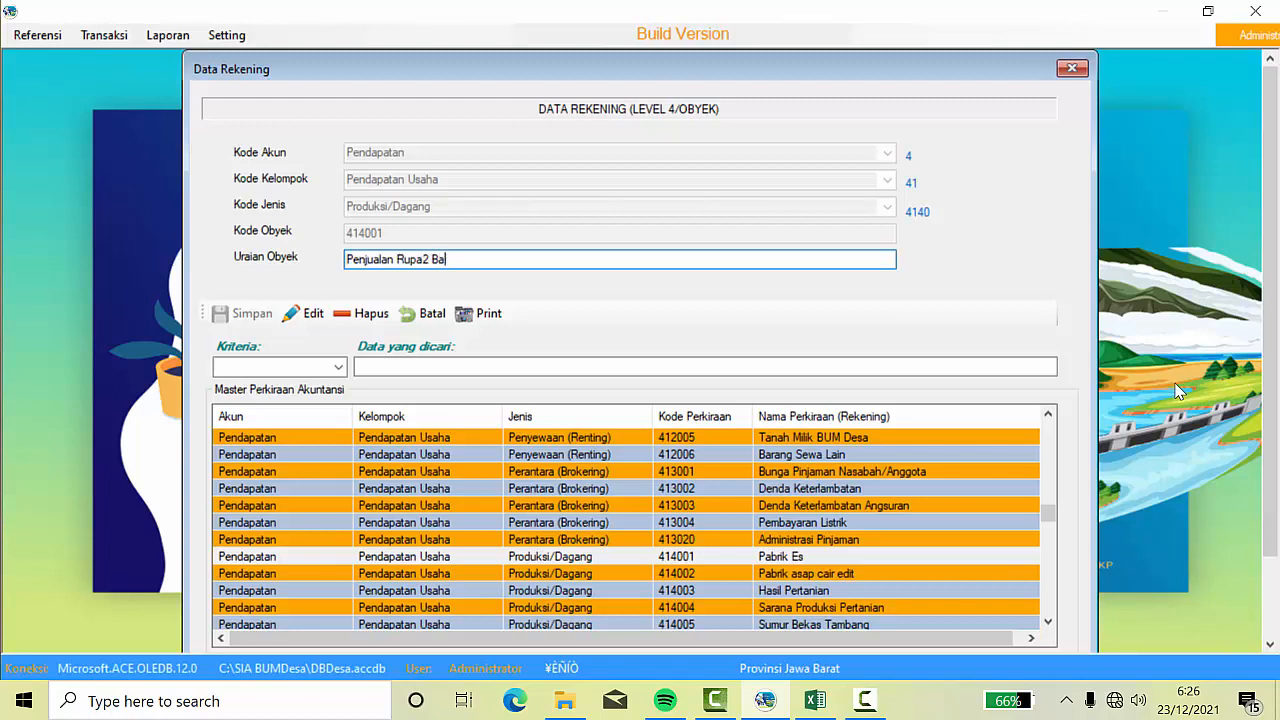
text(rang dagang)
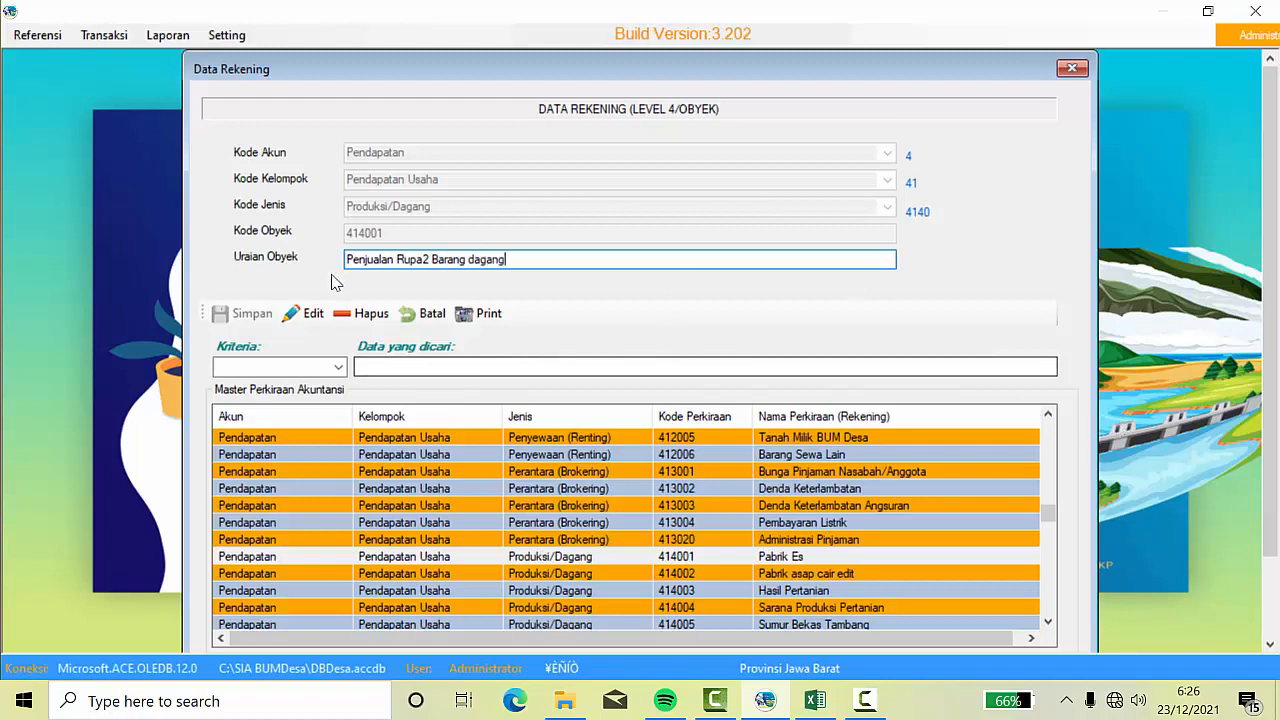
click(308, 318)
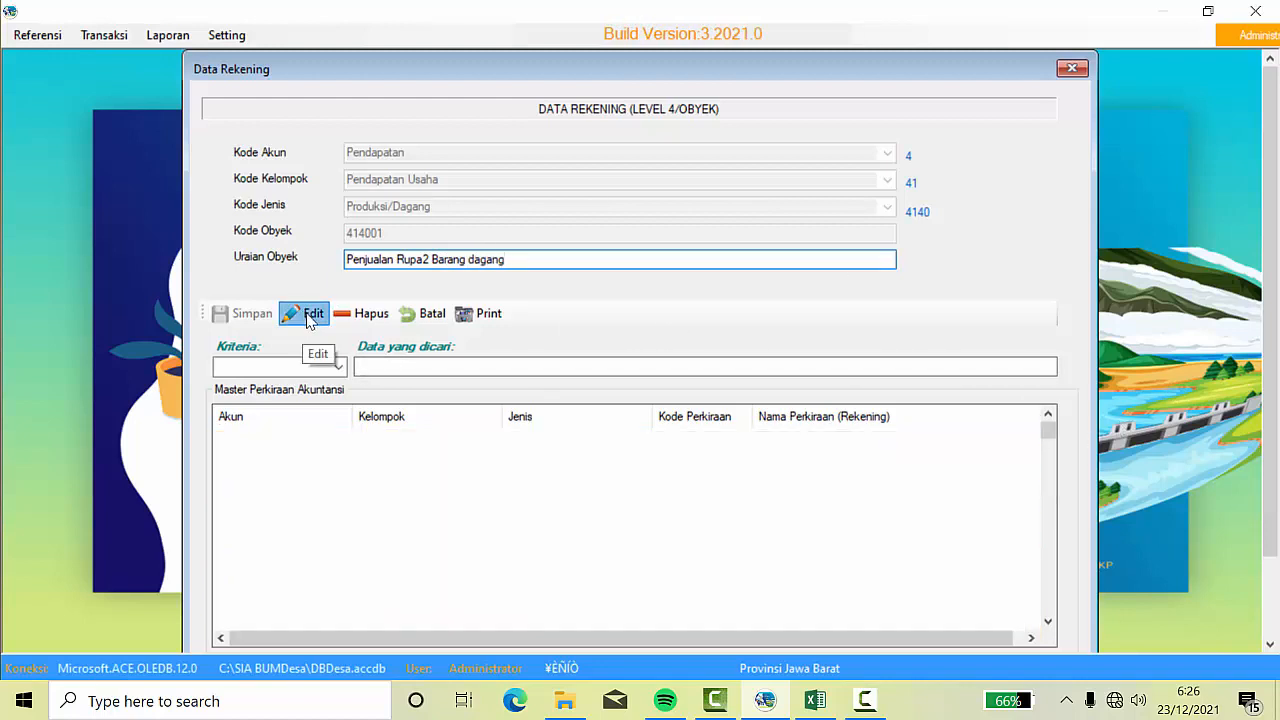
click(662, 408)
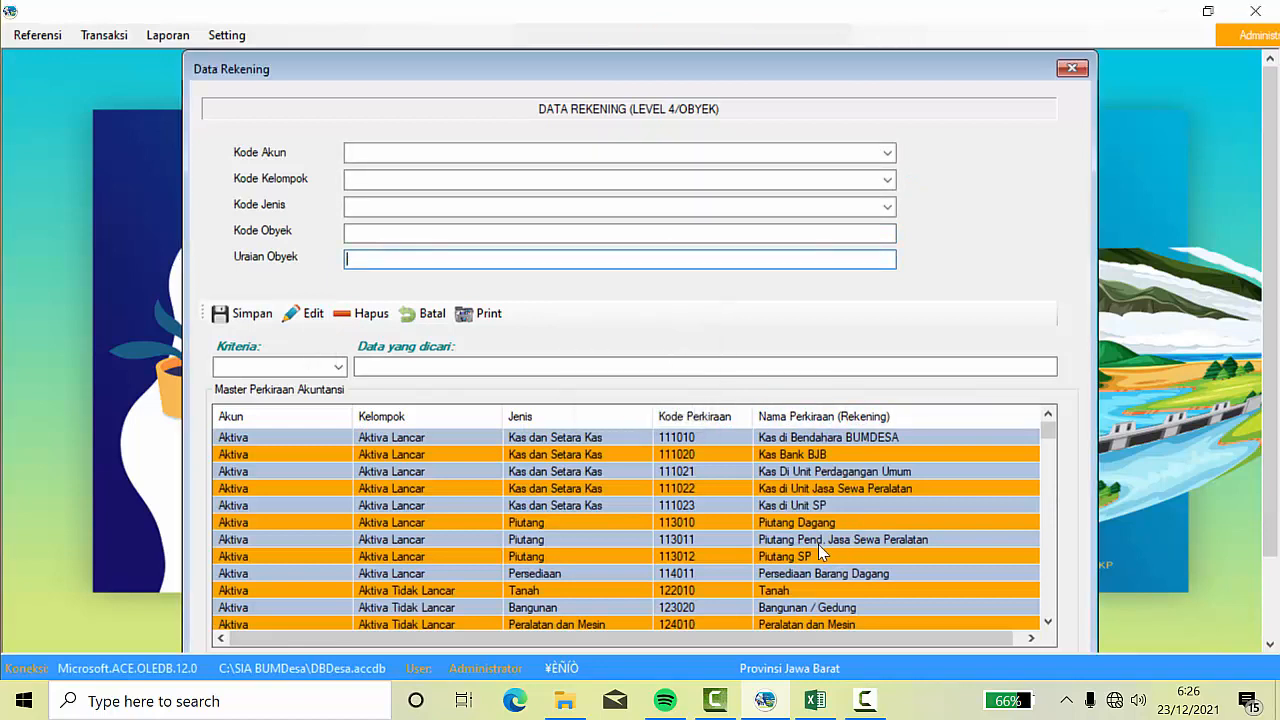
- Look through the account list from the Aktiva and Kewajiban accounts down to the last Beban accounts
scroll(859, 534, down, 2)
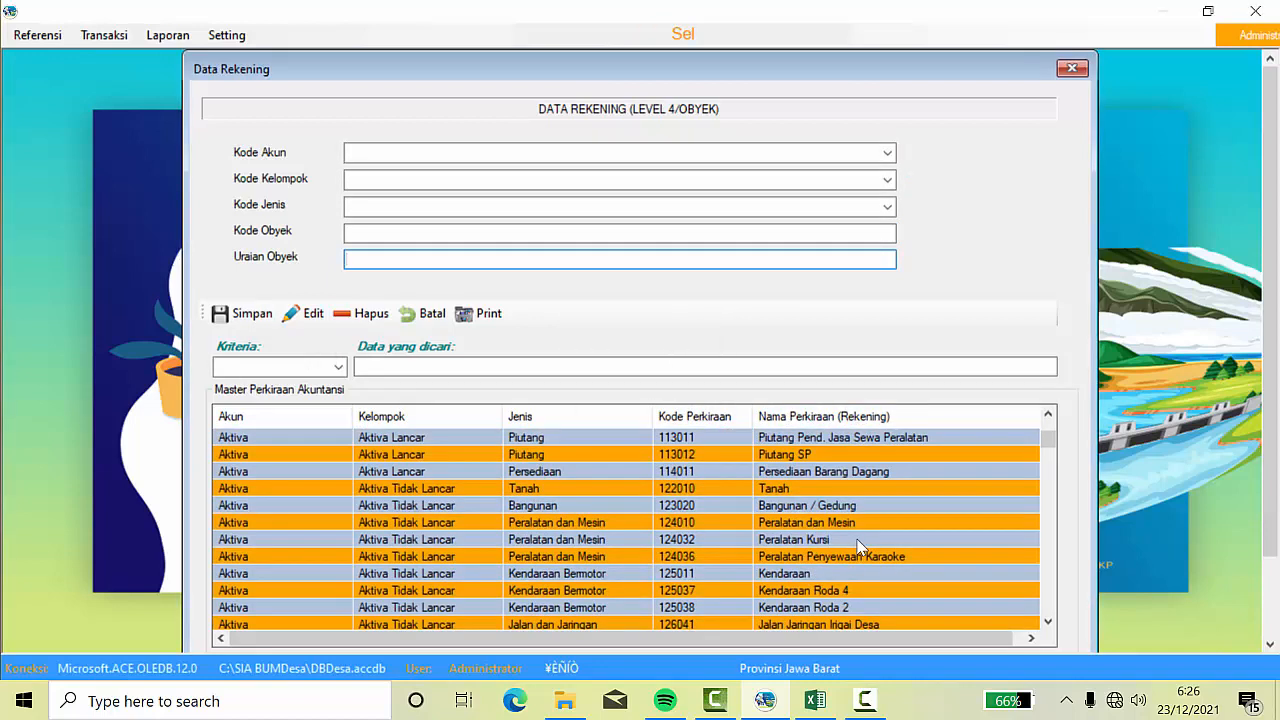
scroll(859, 545, down, 2)
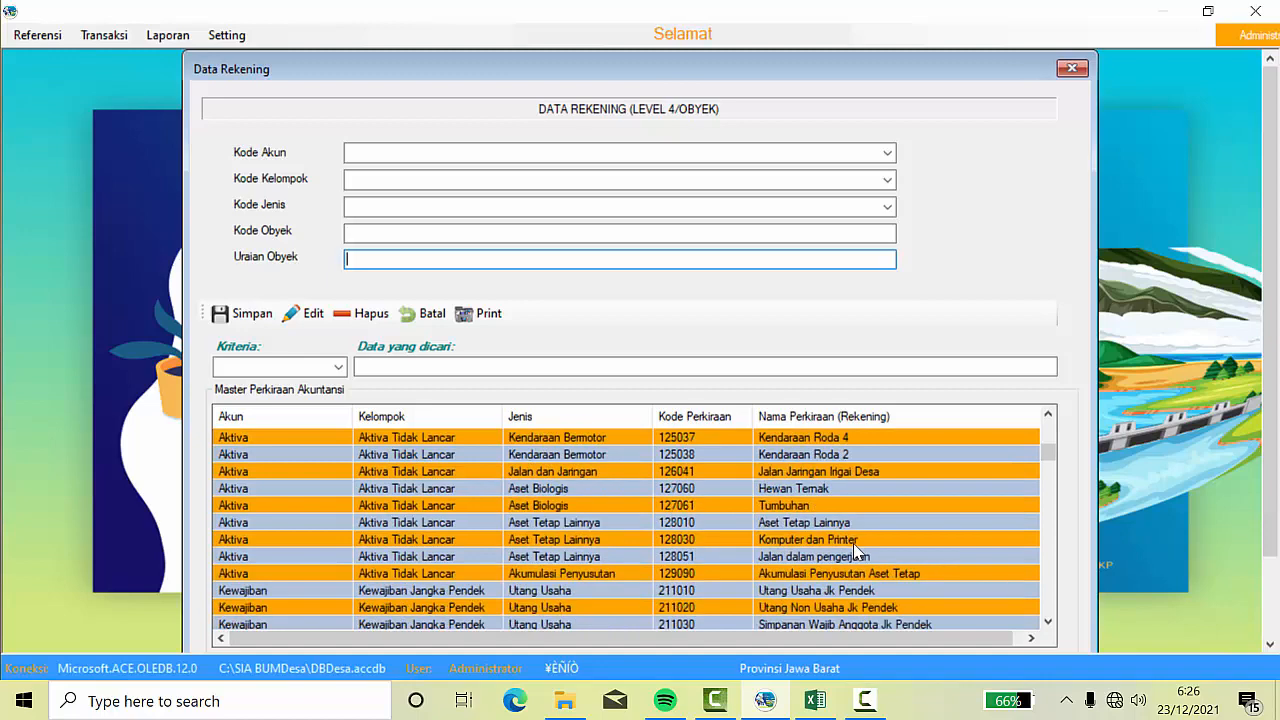
scroll(866, 550, down, 3)
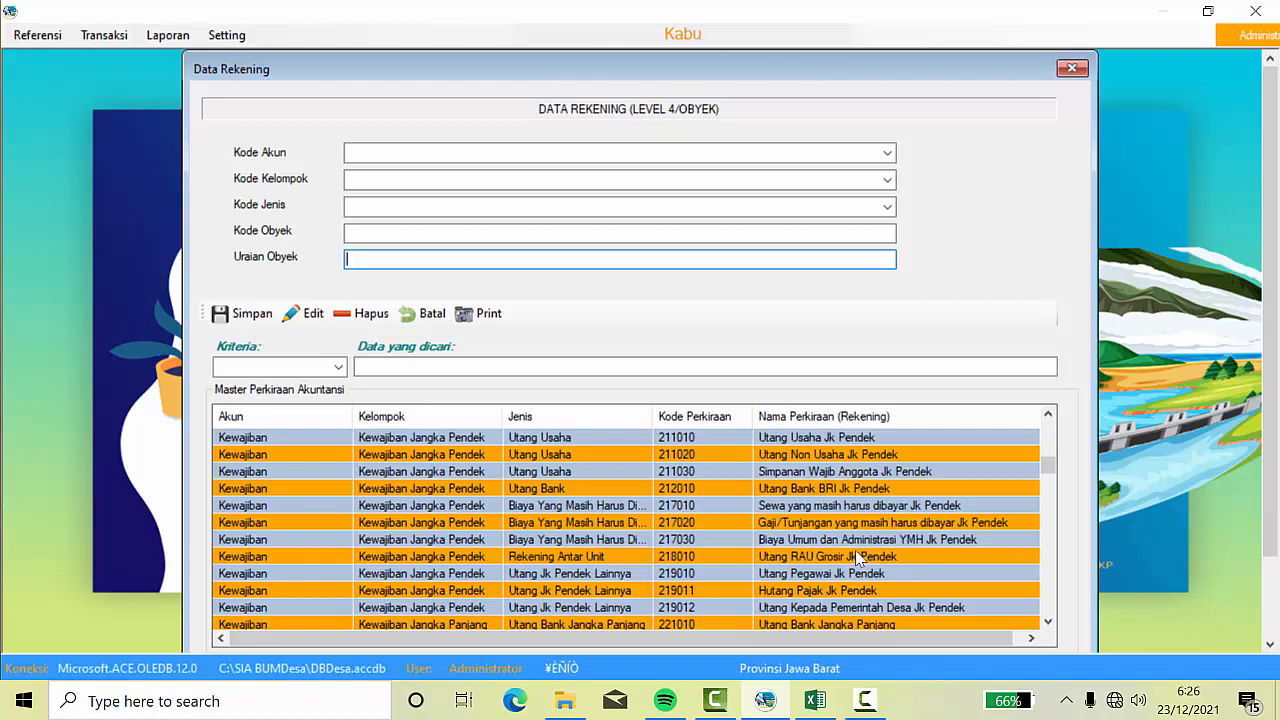
drag(1050, 466, 1050, 604)
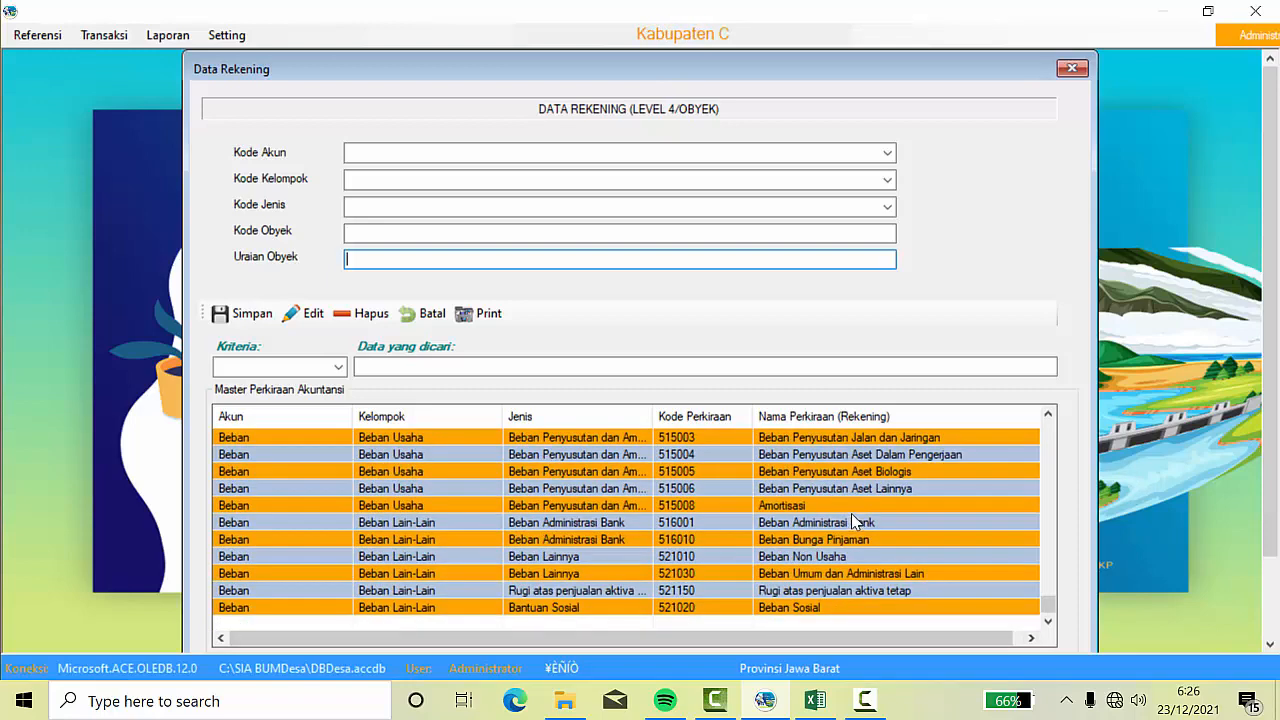
scroll(850, 512, up, 20)
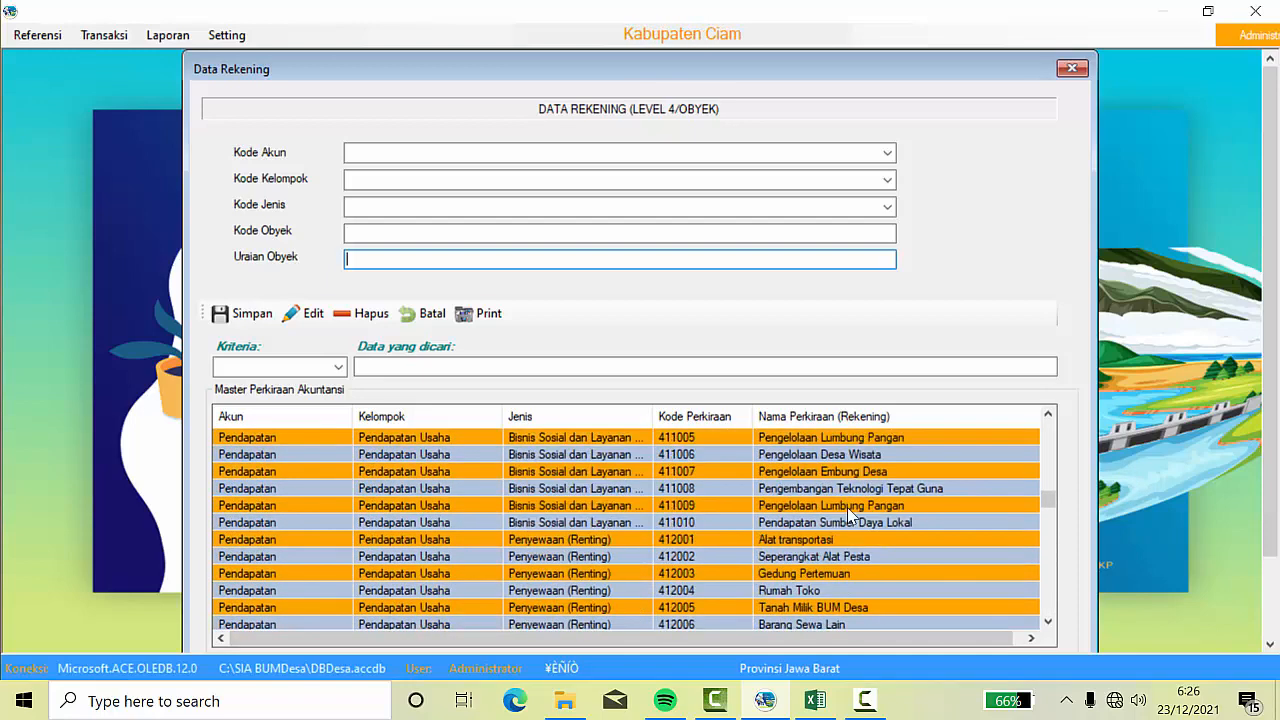
scroll(844, 511, up, 6)
scroll(841, 515, down, 3)
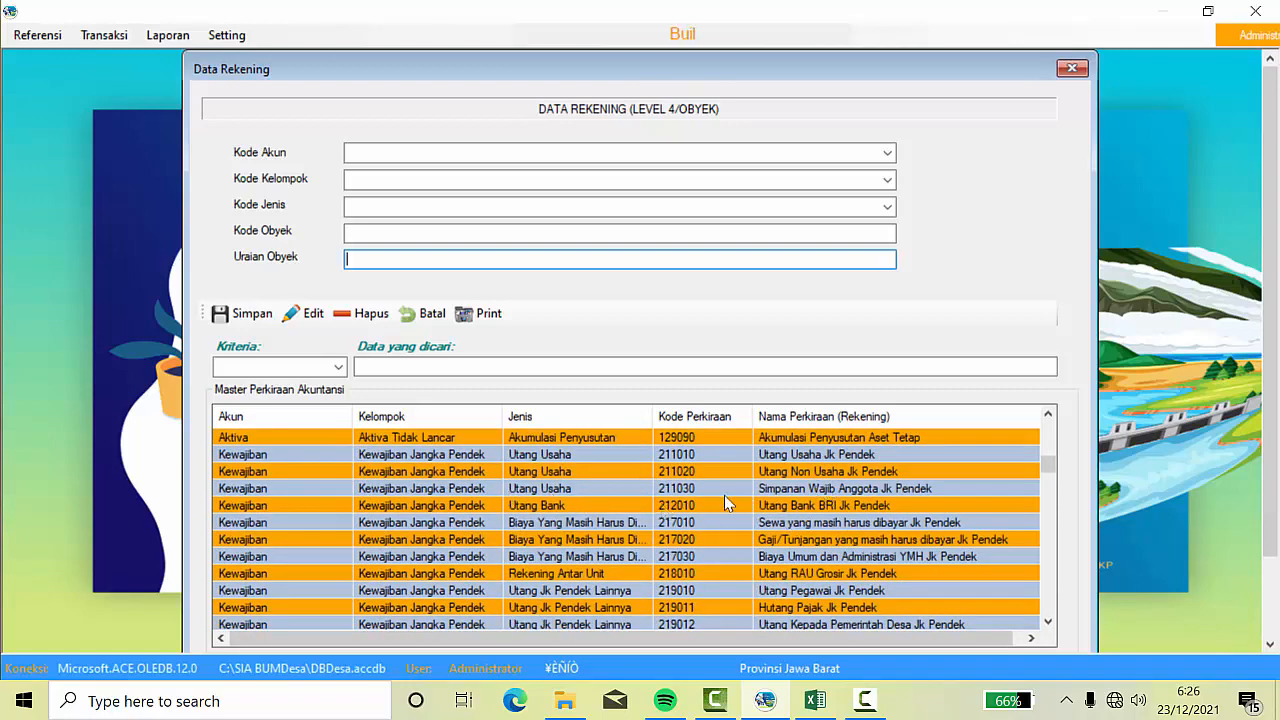
- Load equity account 311010, Modal Awal Desa, and look through the Pendapatan accounts that follow it
scroll(612, 540, down, 2)
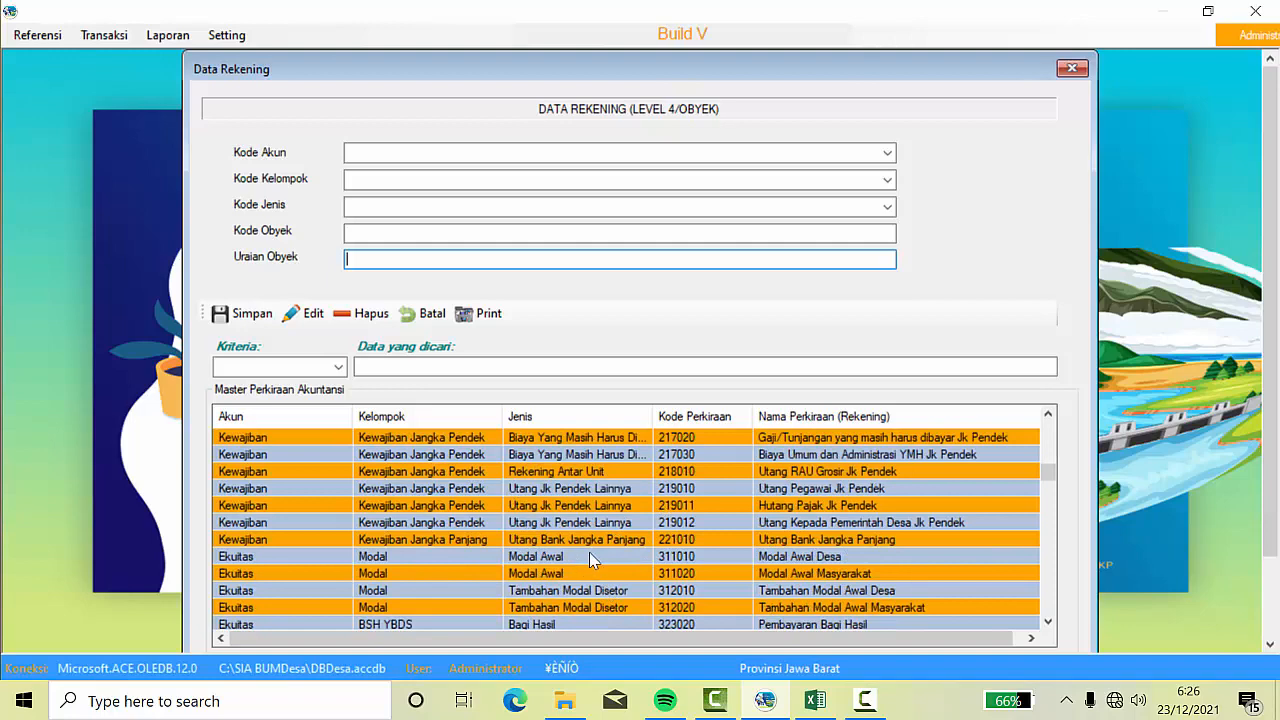
click(589, 556)
scroll(733, 594, down, 1)
scroll(733, 594, down, 3)
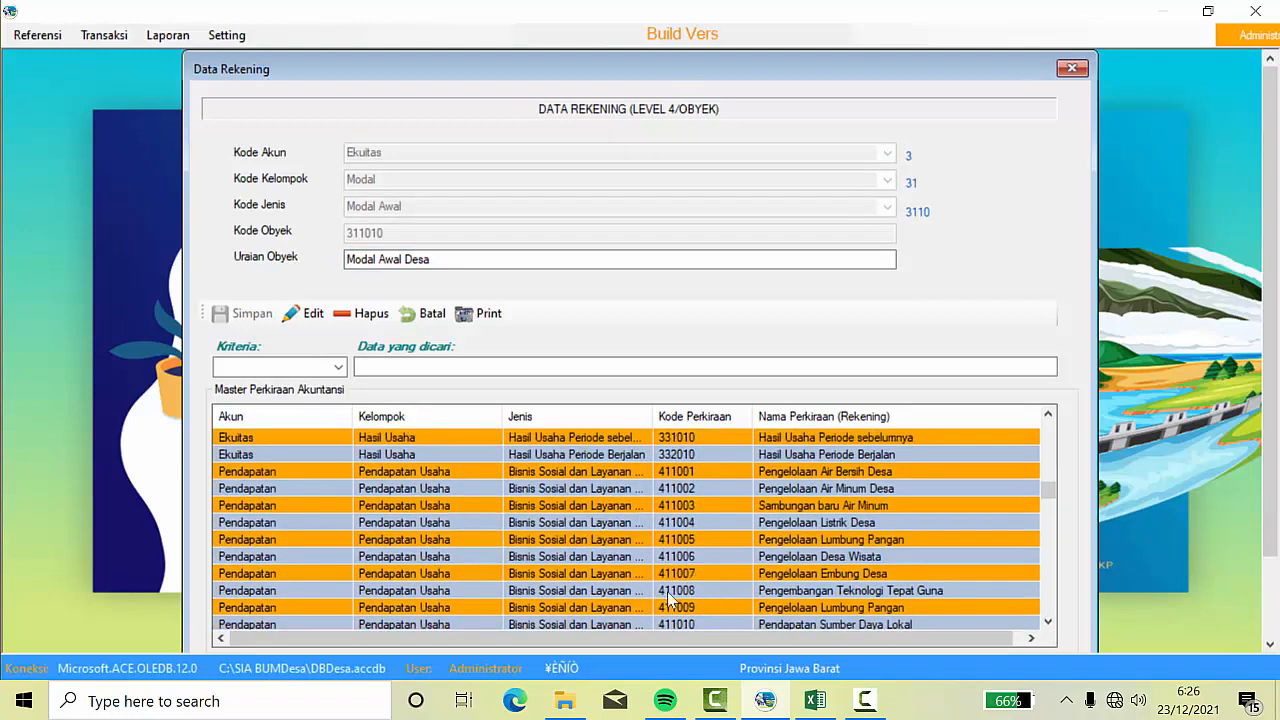
scroll(710, 530, down, 2)
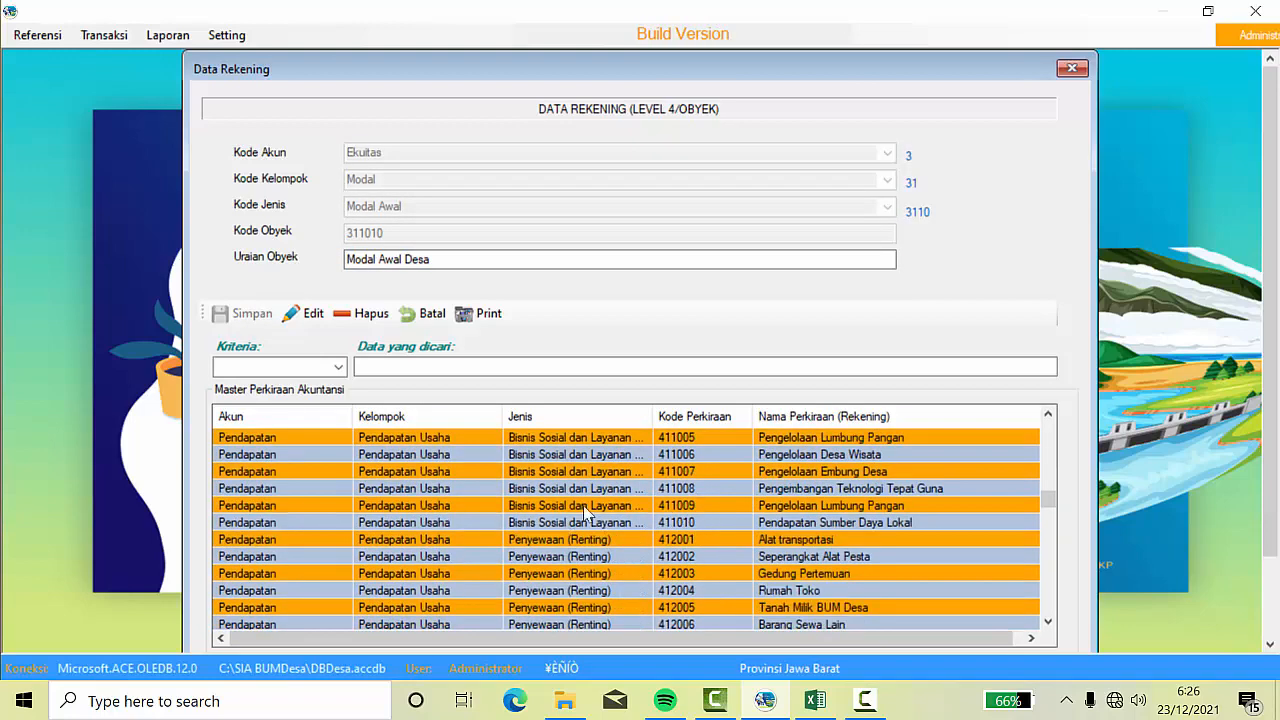
scroll(560, 560, down, 8)
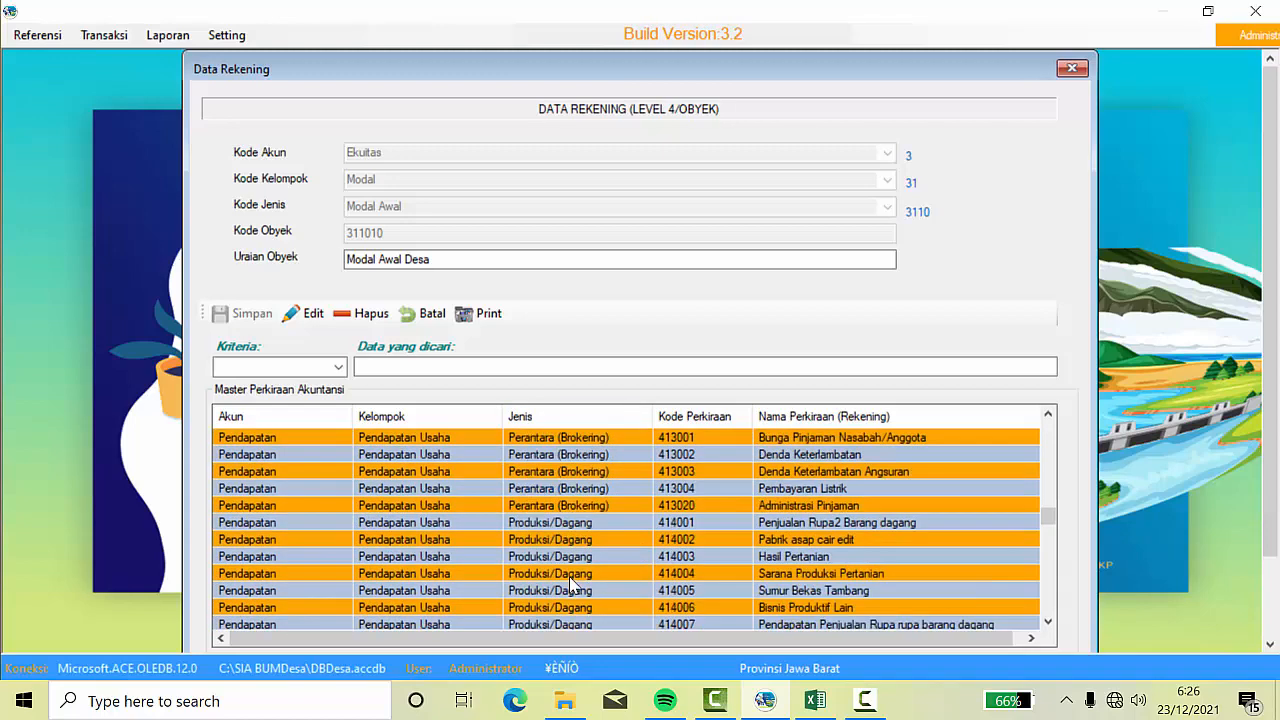
scroll(575, 588, down, 10)
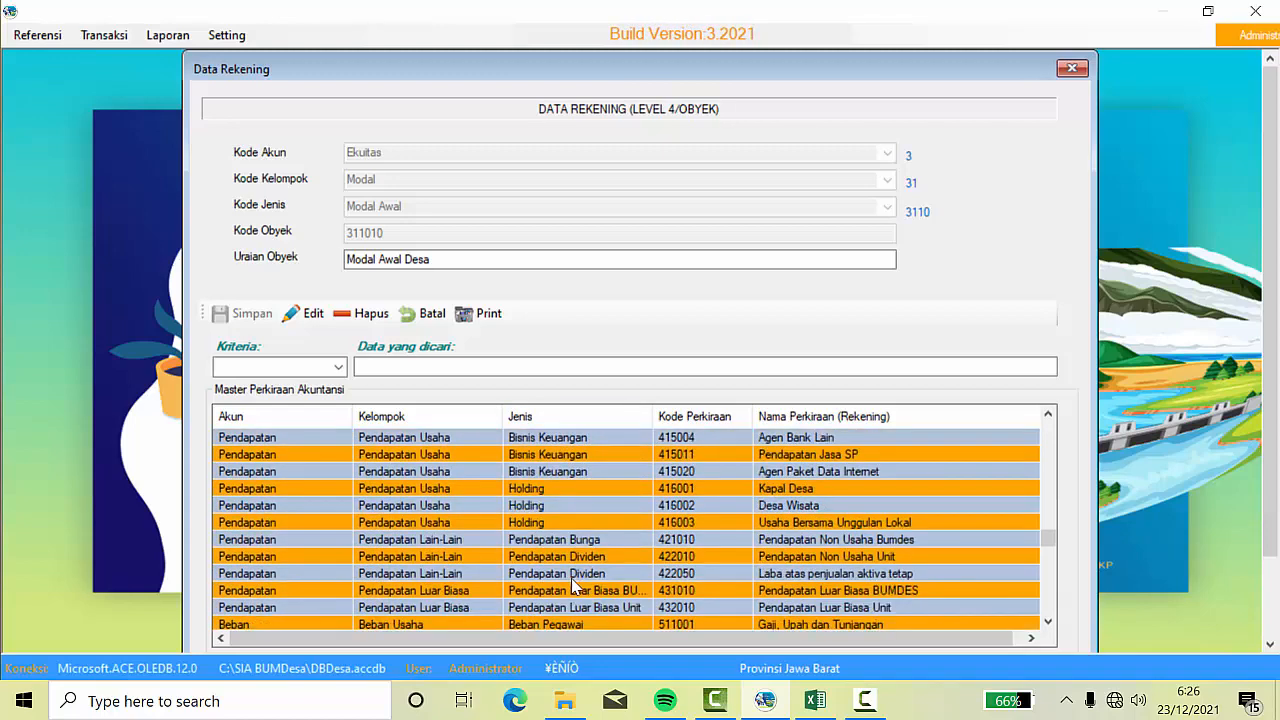
scroll(576, 587, up, 2)
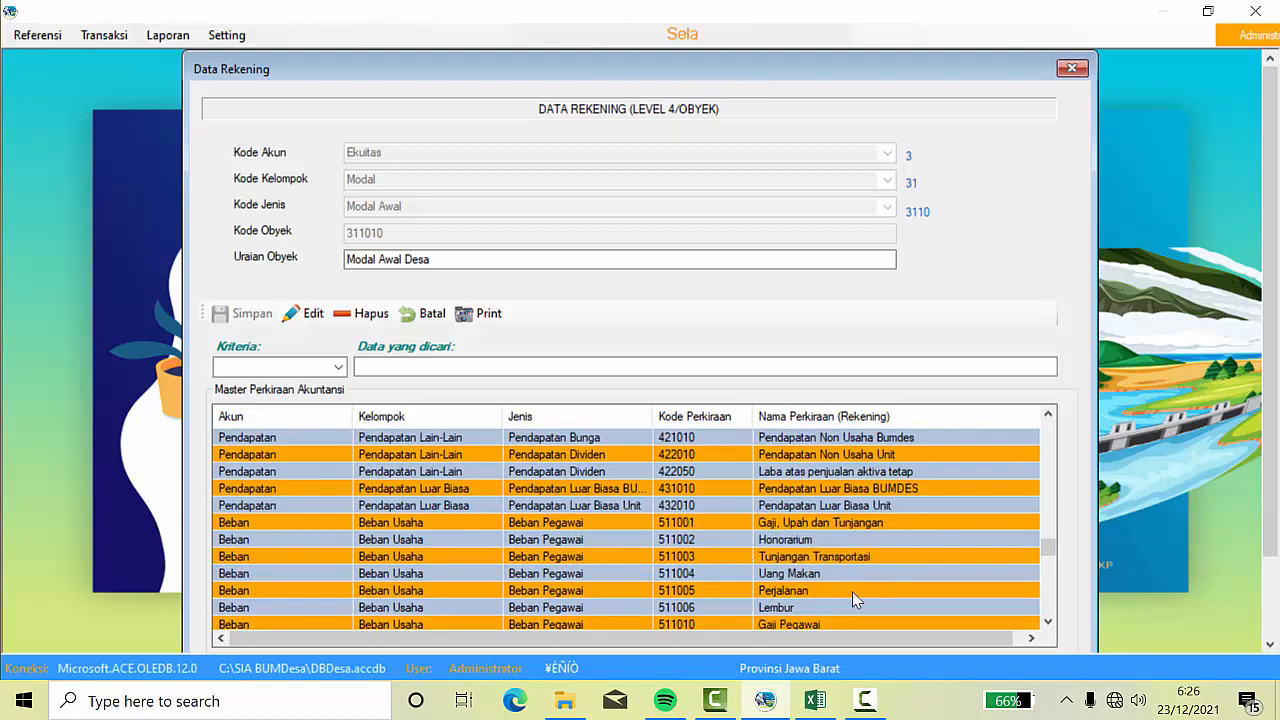
- Load expense accounts 511010, Gaji Pegawai, and 512001, Pembelian Barang Dagangan, to review their details and neighbouring accounts
scroll(840, 595, down, 1)
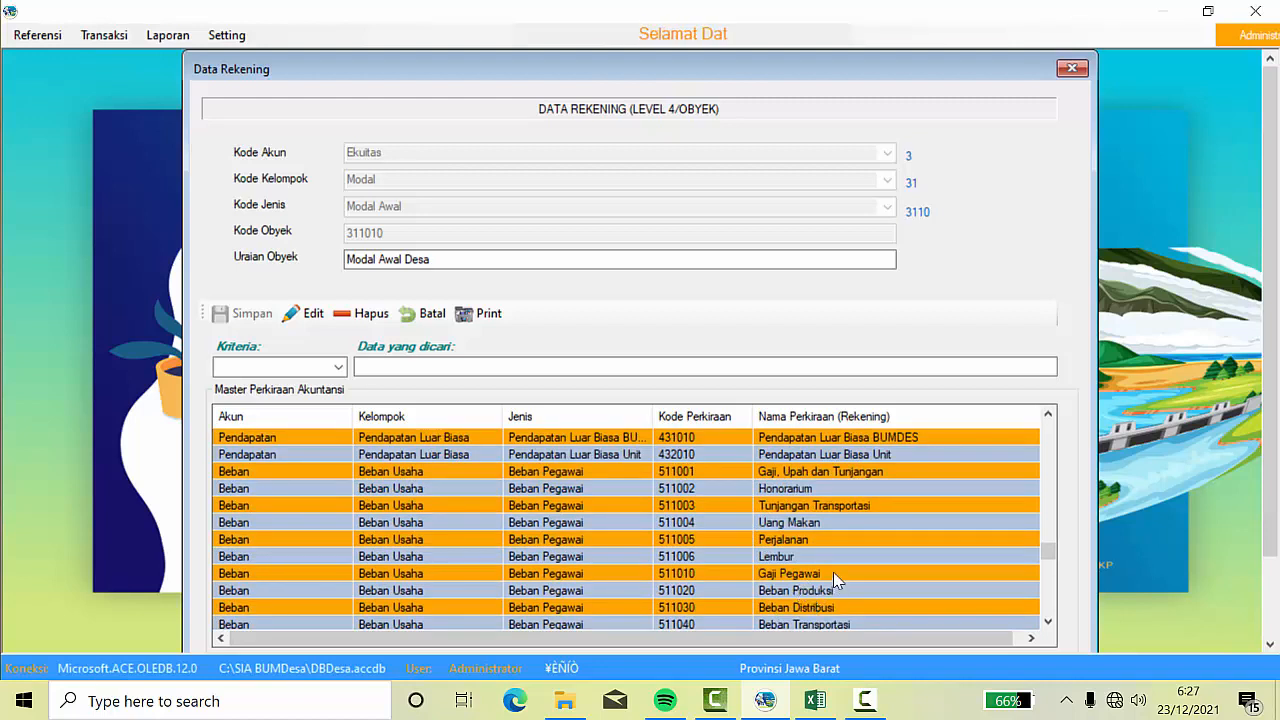
click(833, 572)
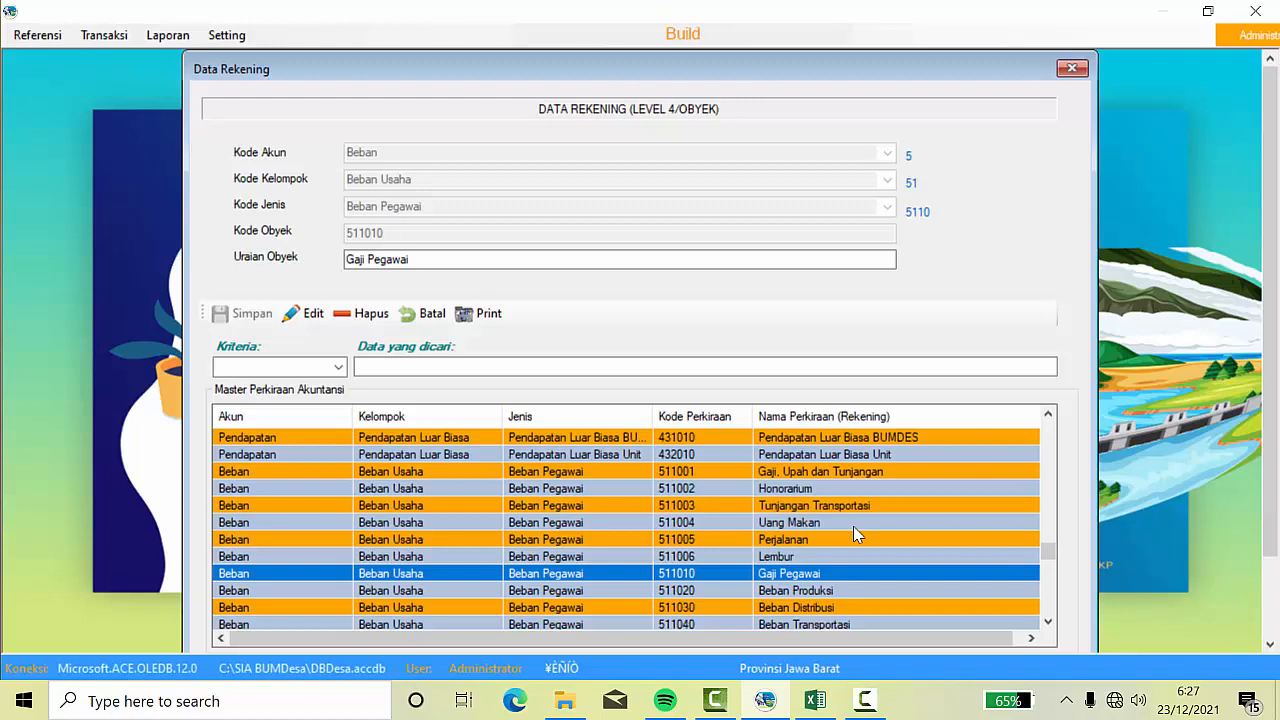
scroll(873, 575, down, 2)
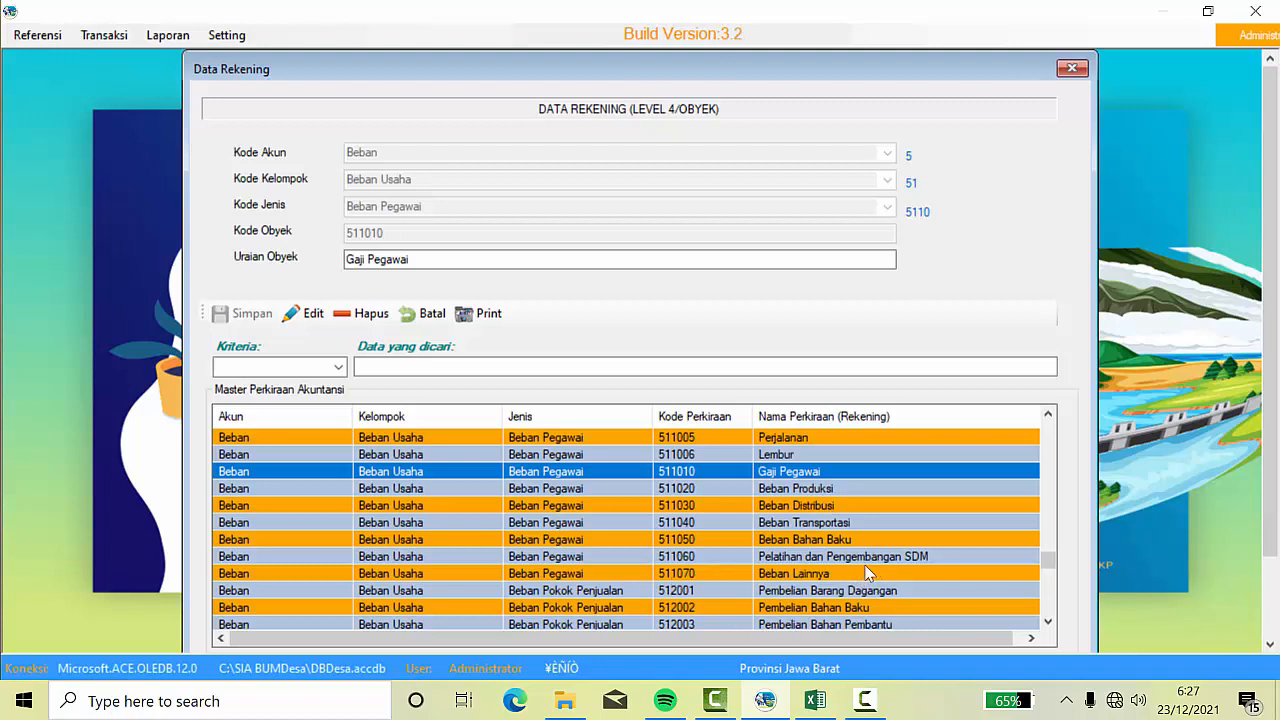
scroll(867, 567, down, 1)
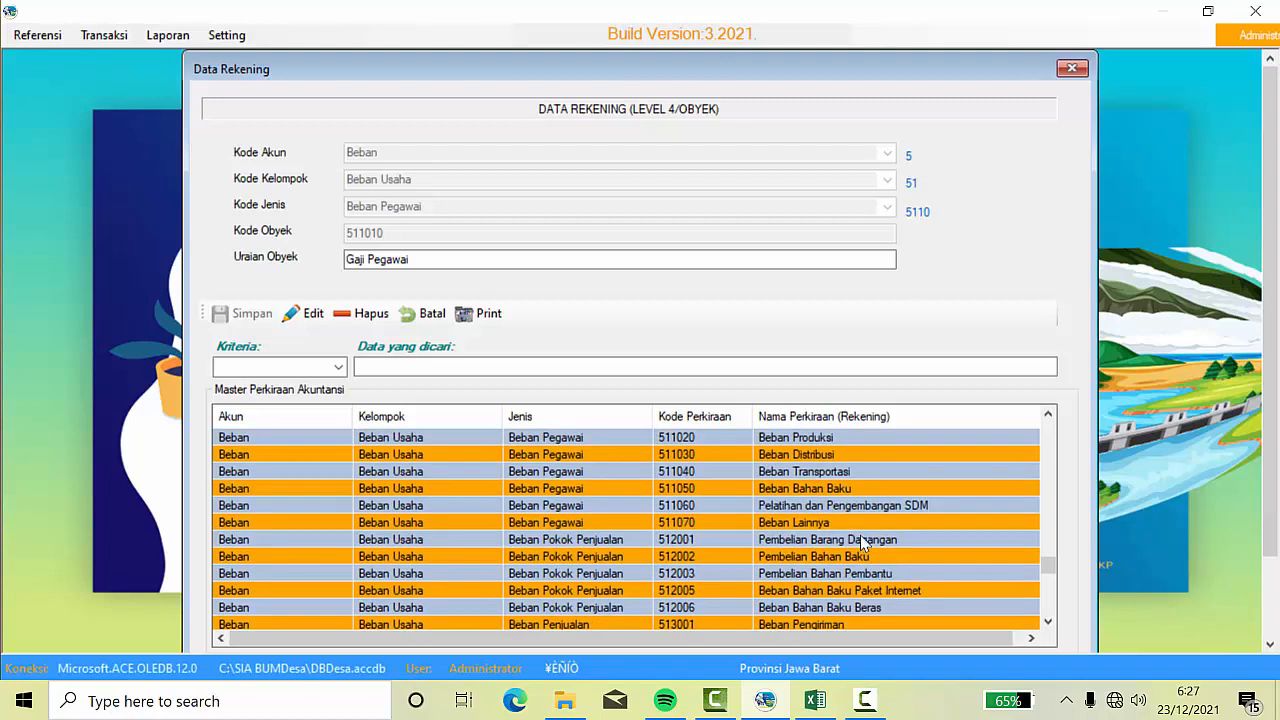
click(877, 542)
scroll(880, 560, down, 1)
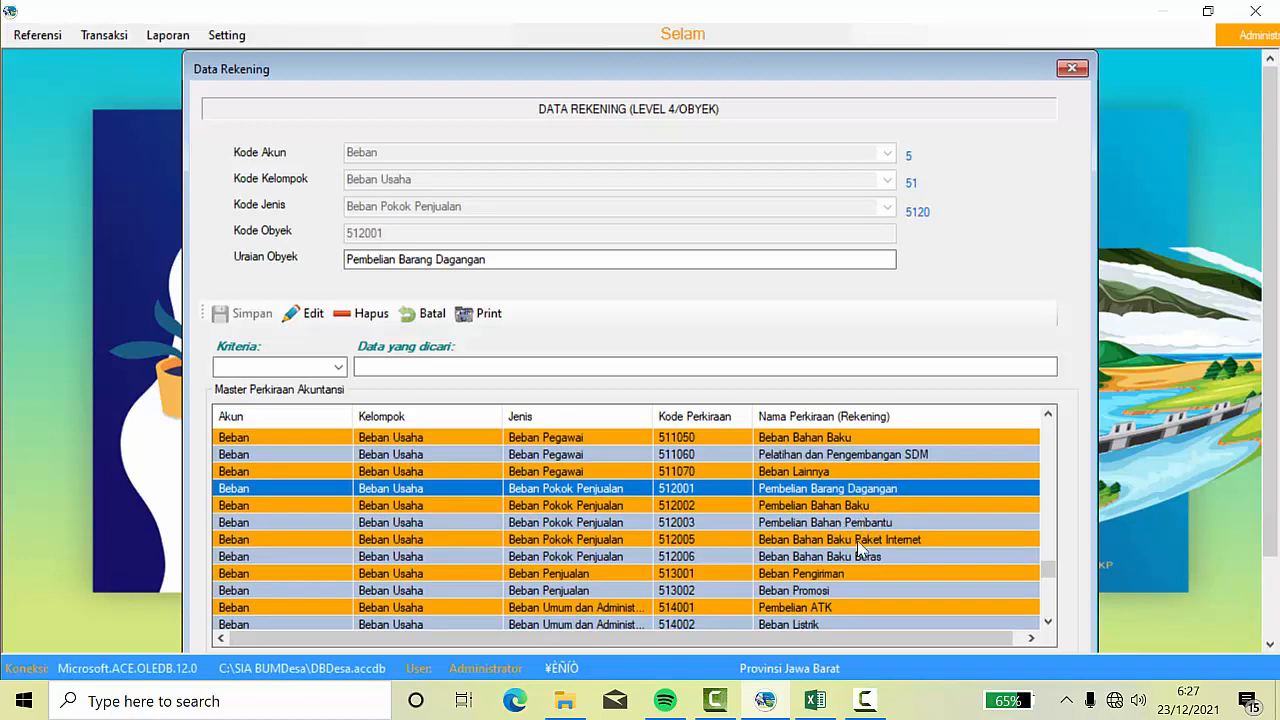
scroll(850, 558, down, 1)
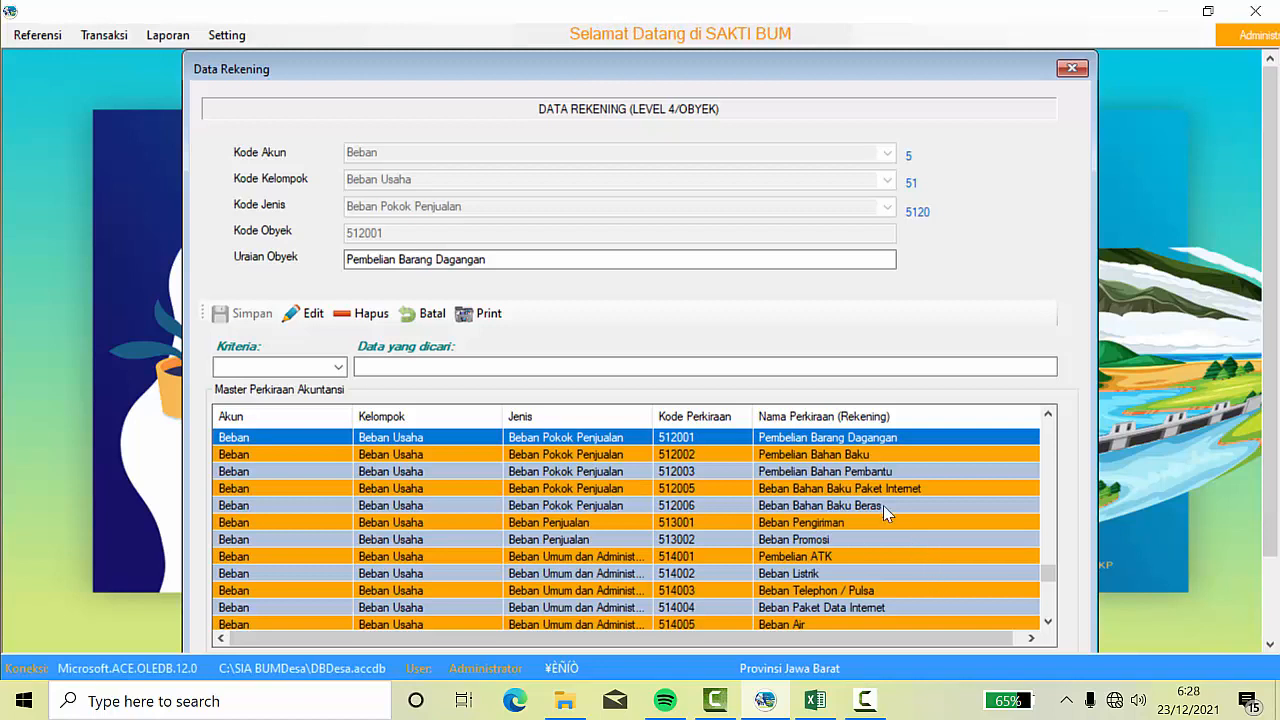
- Load account 514001, Pembelian ATK, and examine the administrative, depreciation and Beban Lain-Lain accounts
scroll(867, 524, down, 1)
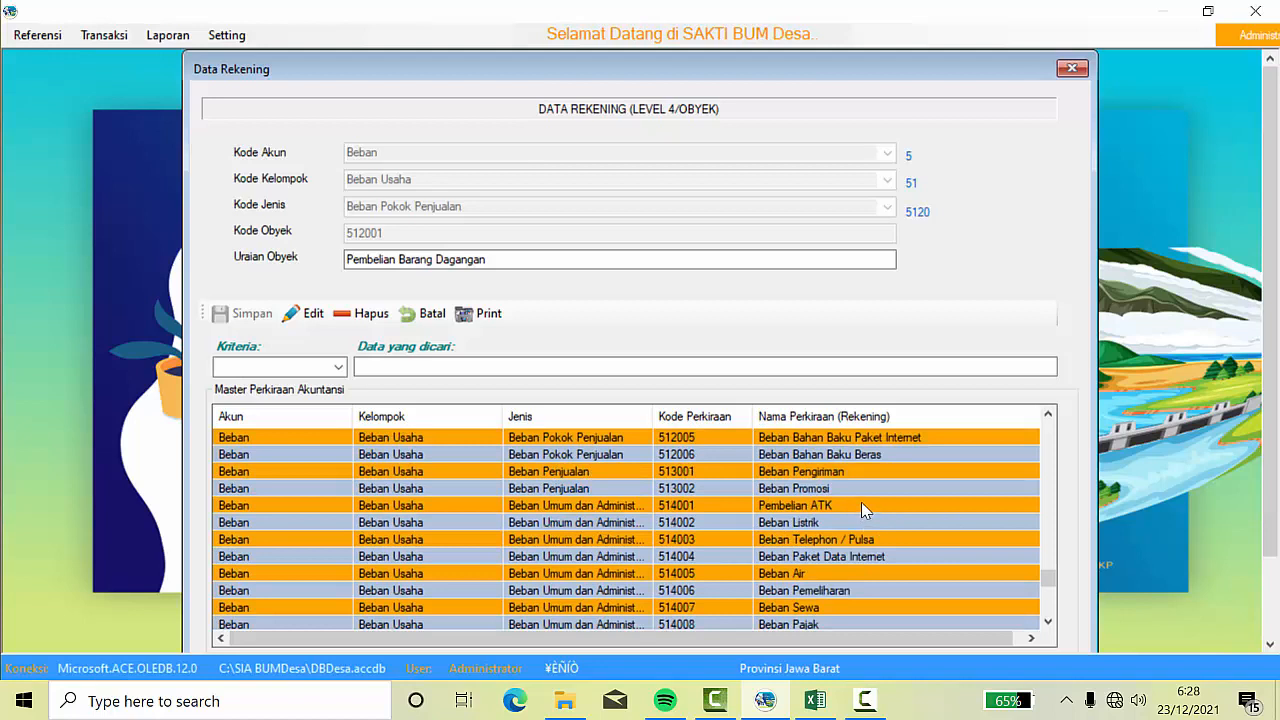
click(861, 504)
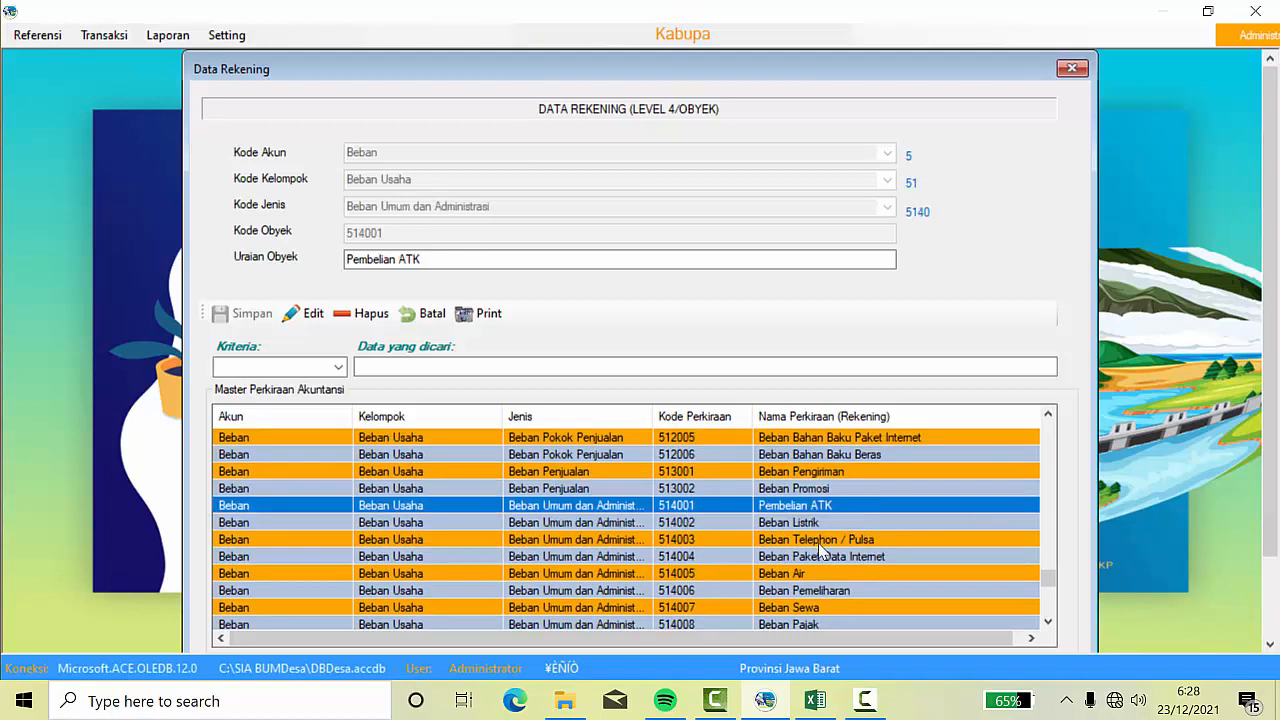
scroll(826, 540, down, 3)
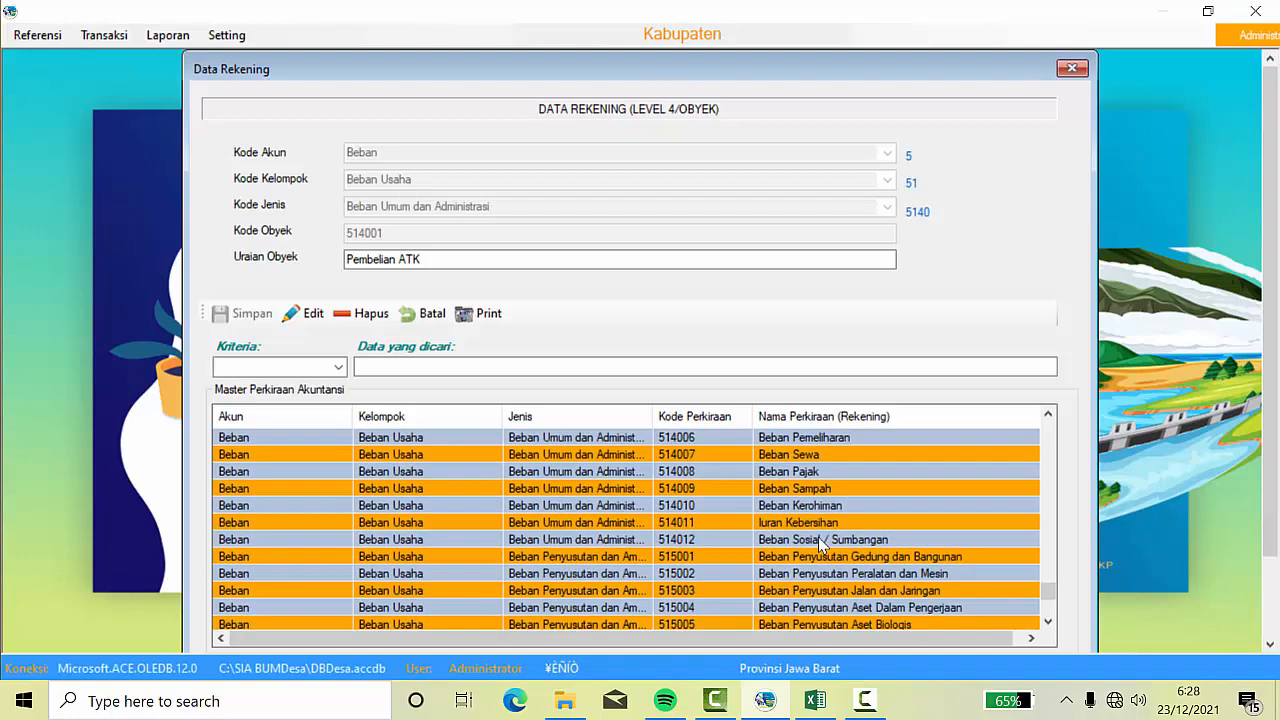
scroll(818, 537, down, 1)
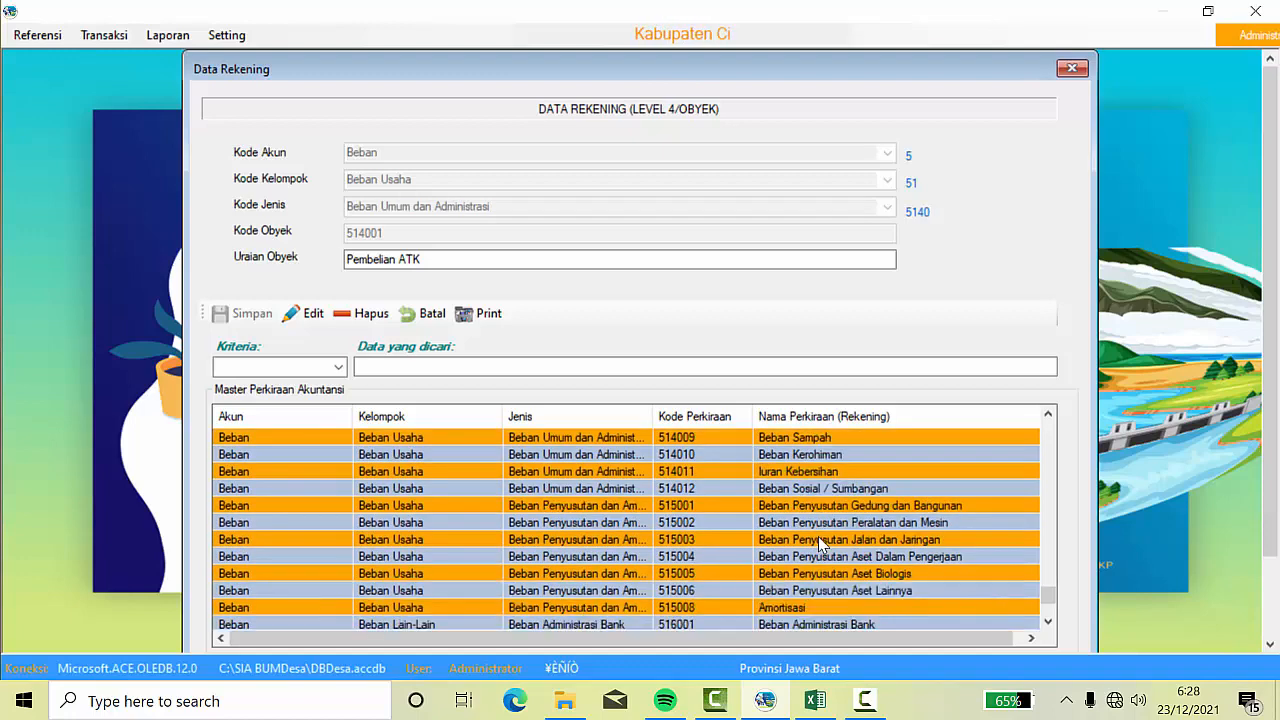
scroll(822, 540, up, 3)
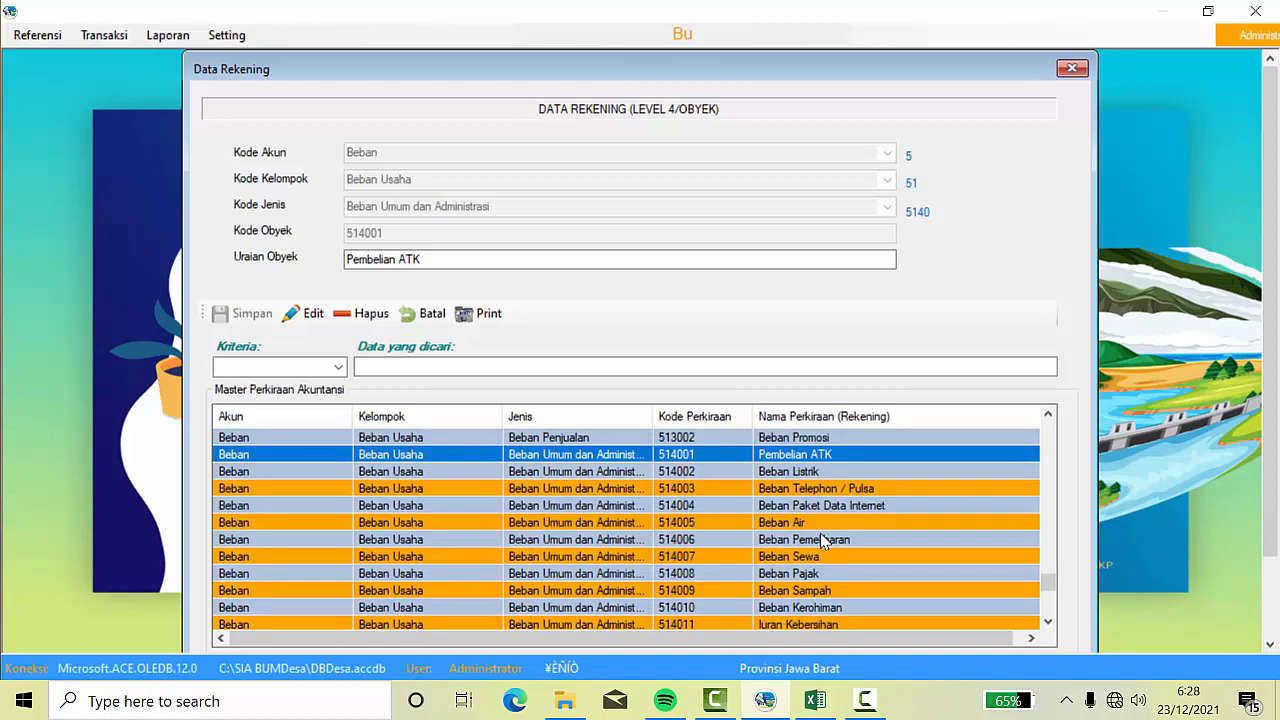
scroll(822, 540, down, 5)
scroll(820, 543, up, 4)
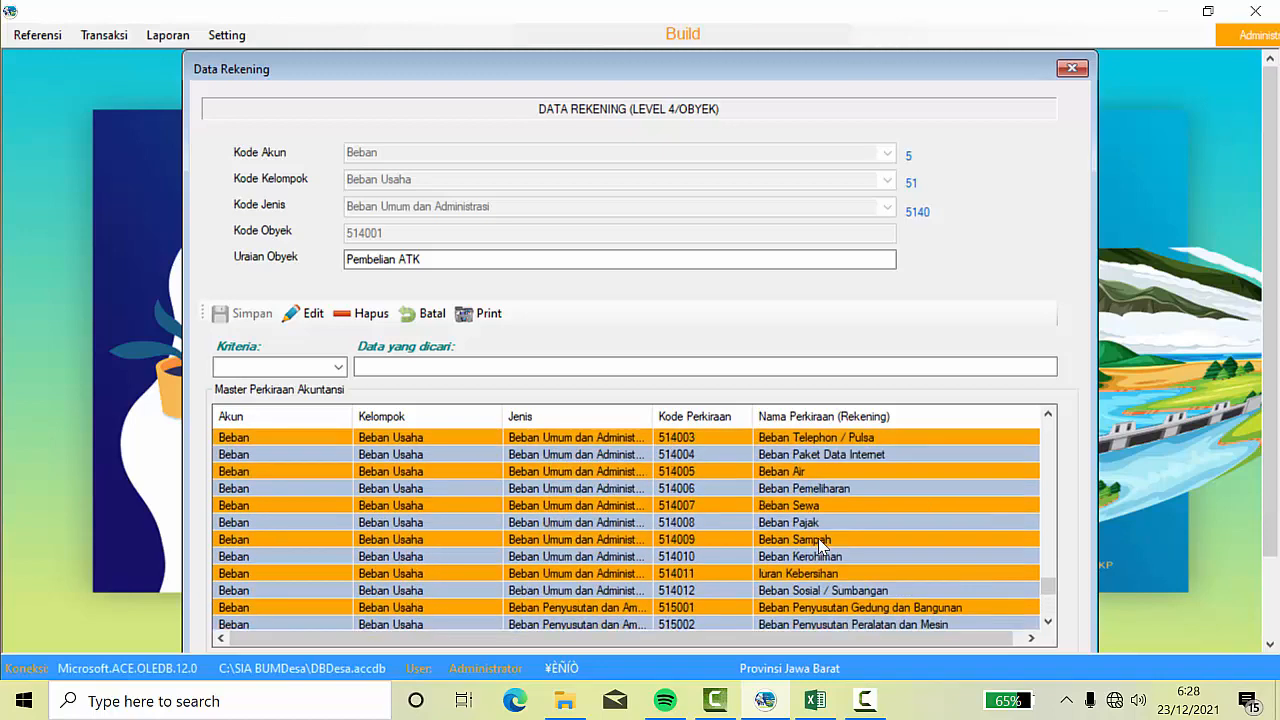
scroll(820, 540, down, 2)
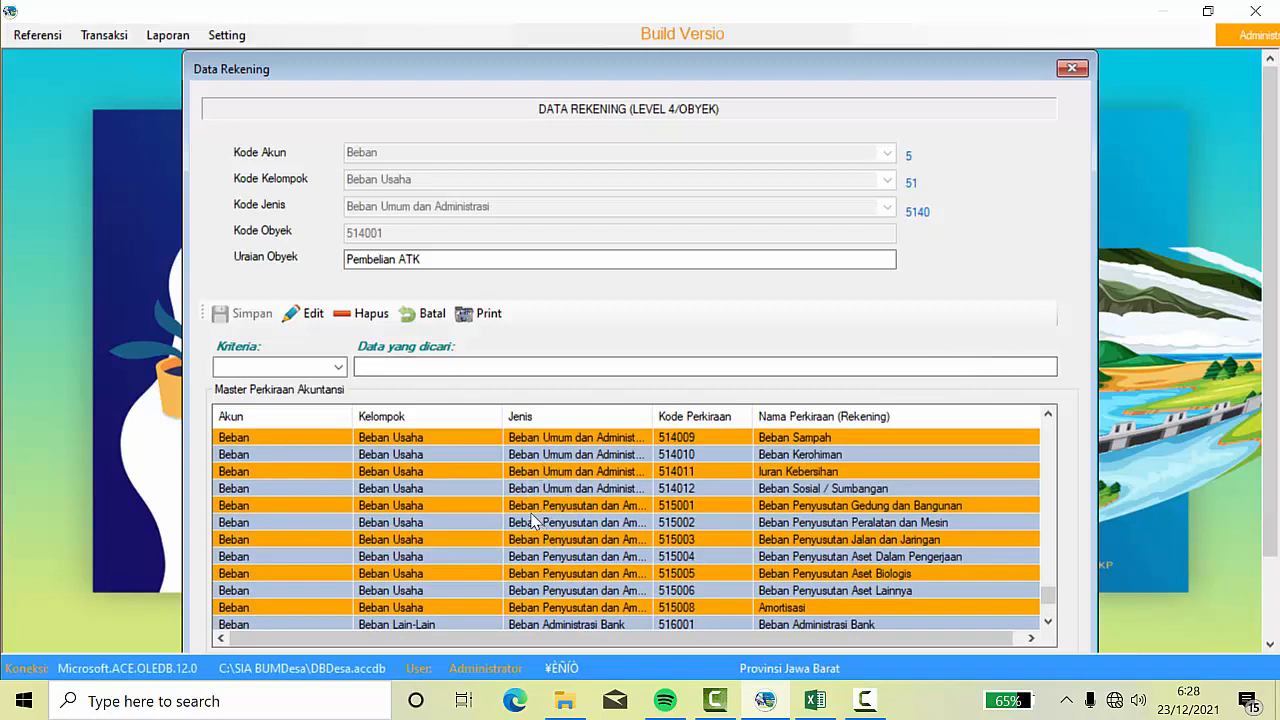
scroll(425, 470, down, 3)
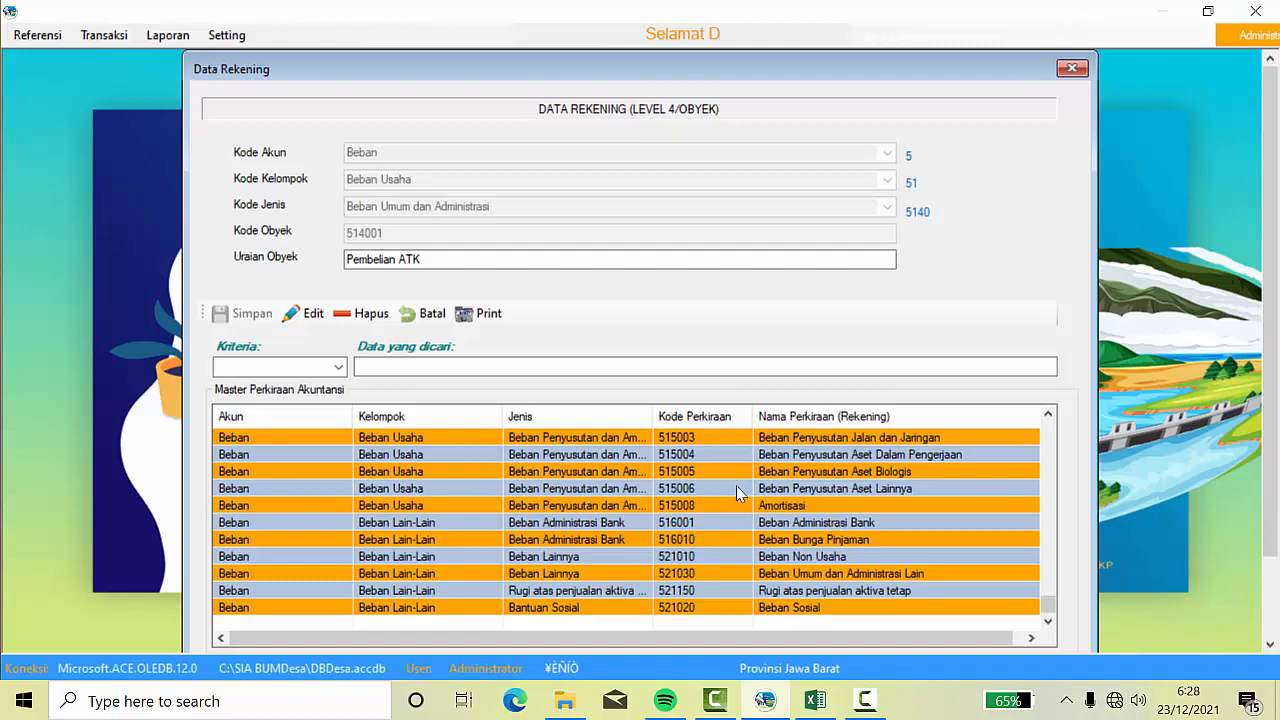
scroll(770, 490, up, 12)
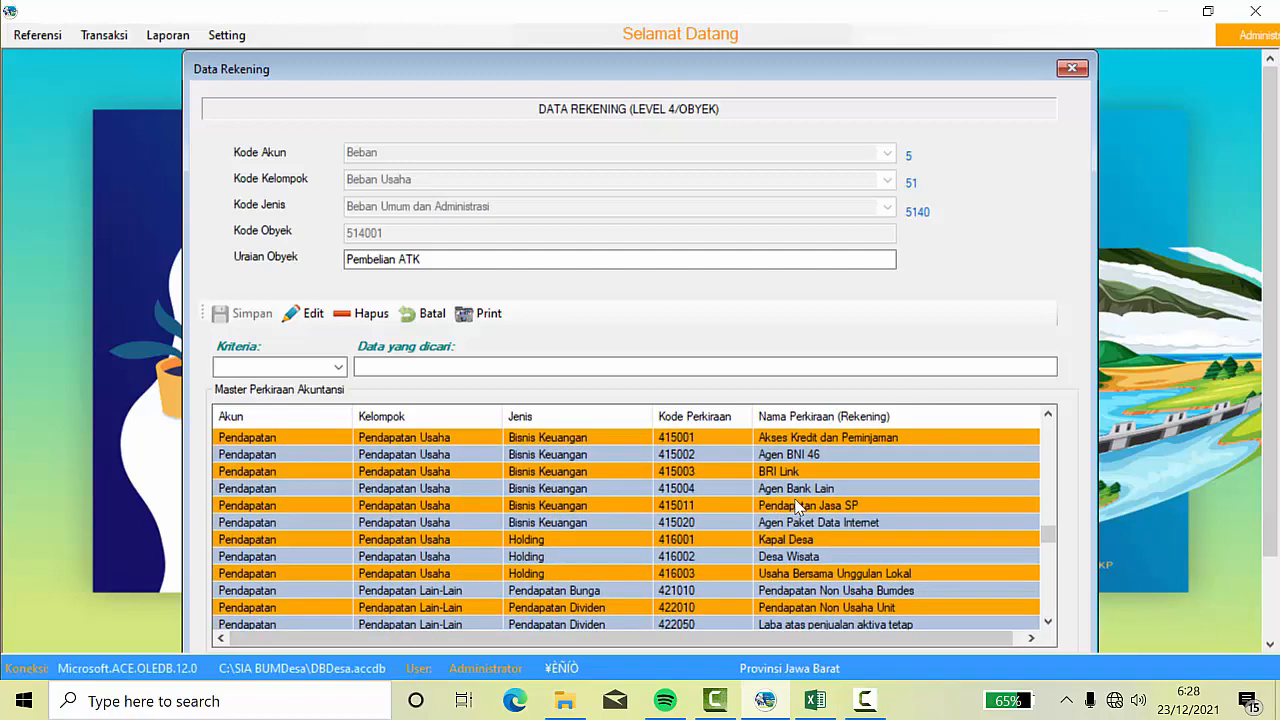
- Look back through the account list from the Pendapatan accounts to the Kewajiban accounts, and close the account data form
scroll(795, 500, up, 8)
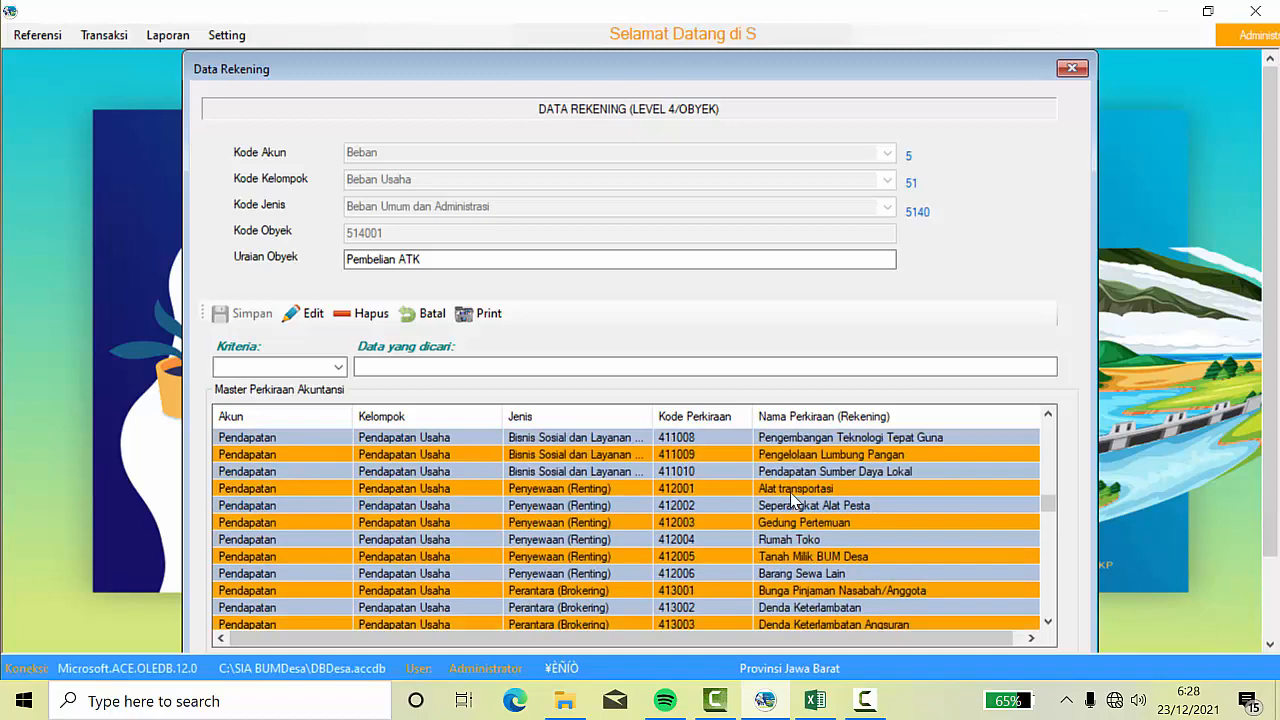
scroll(790, 492, up, 8)
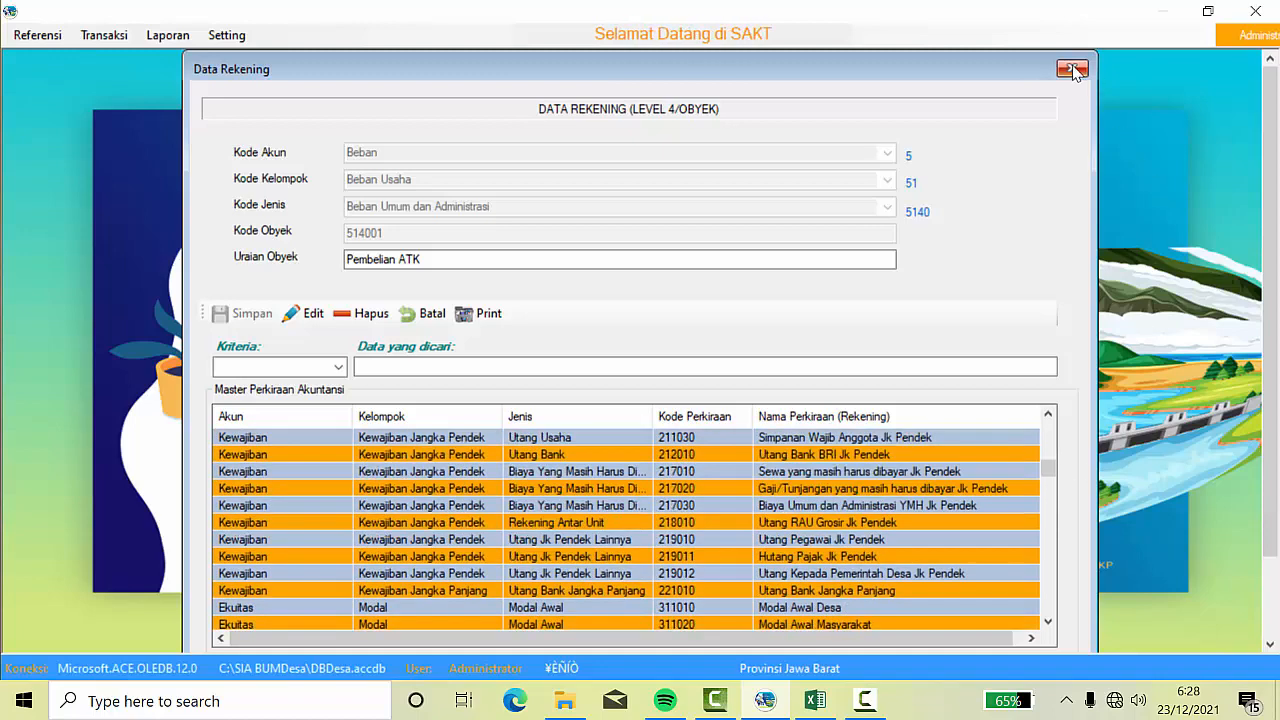
click(1072, 70)
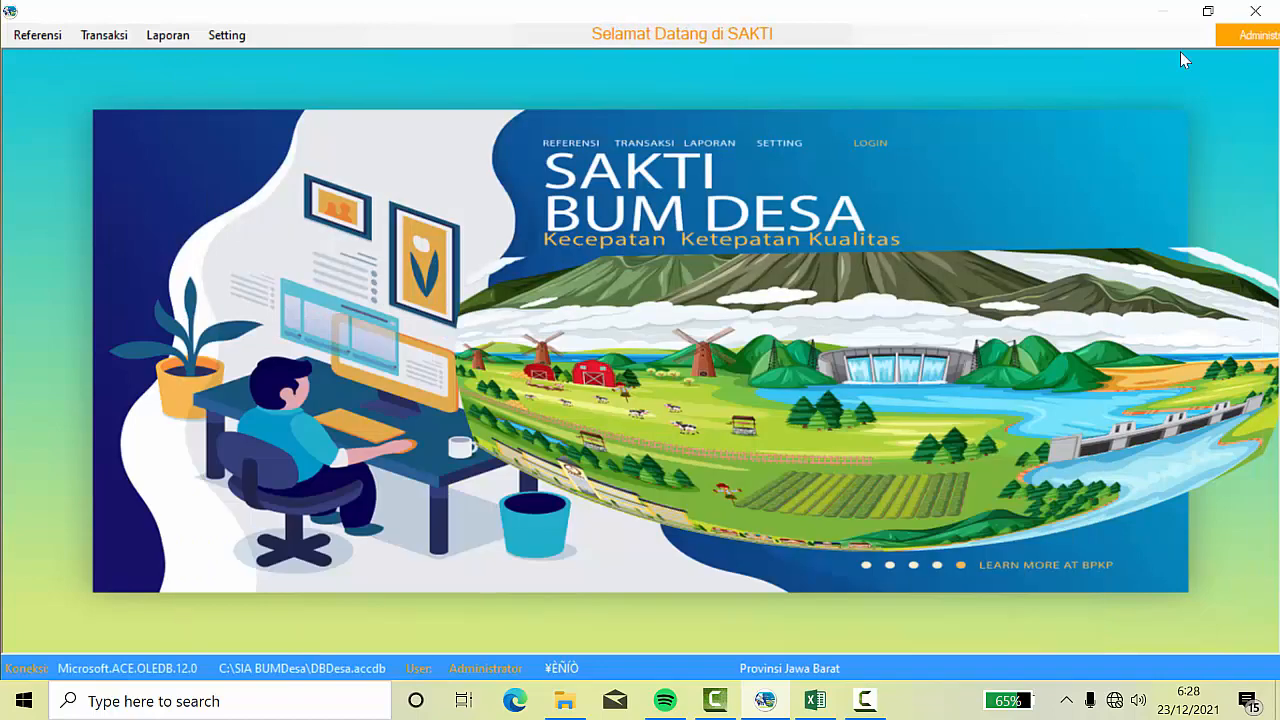
click(33, 36)
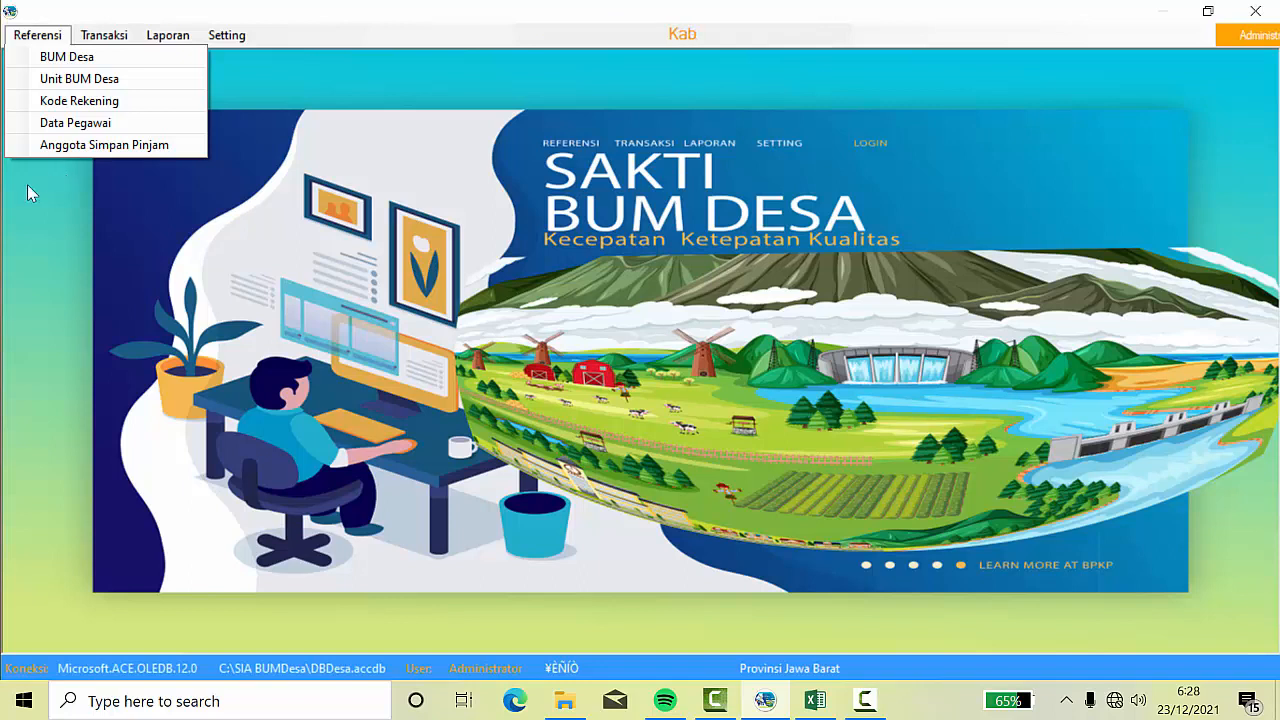
click(708, 311)
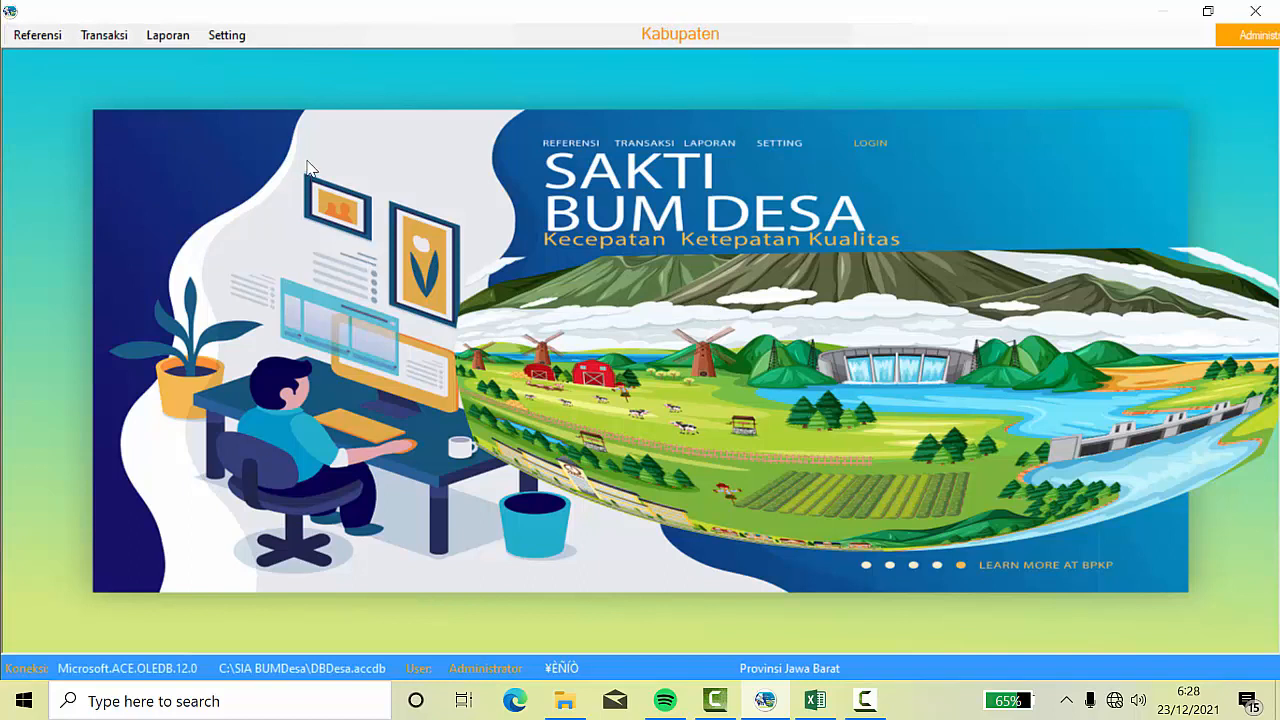
- Start a Saldo Awal entry for period 202012 with No. Urut 01
click(108, 34)
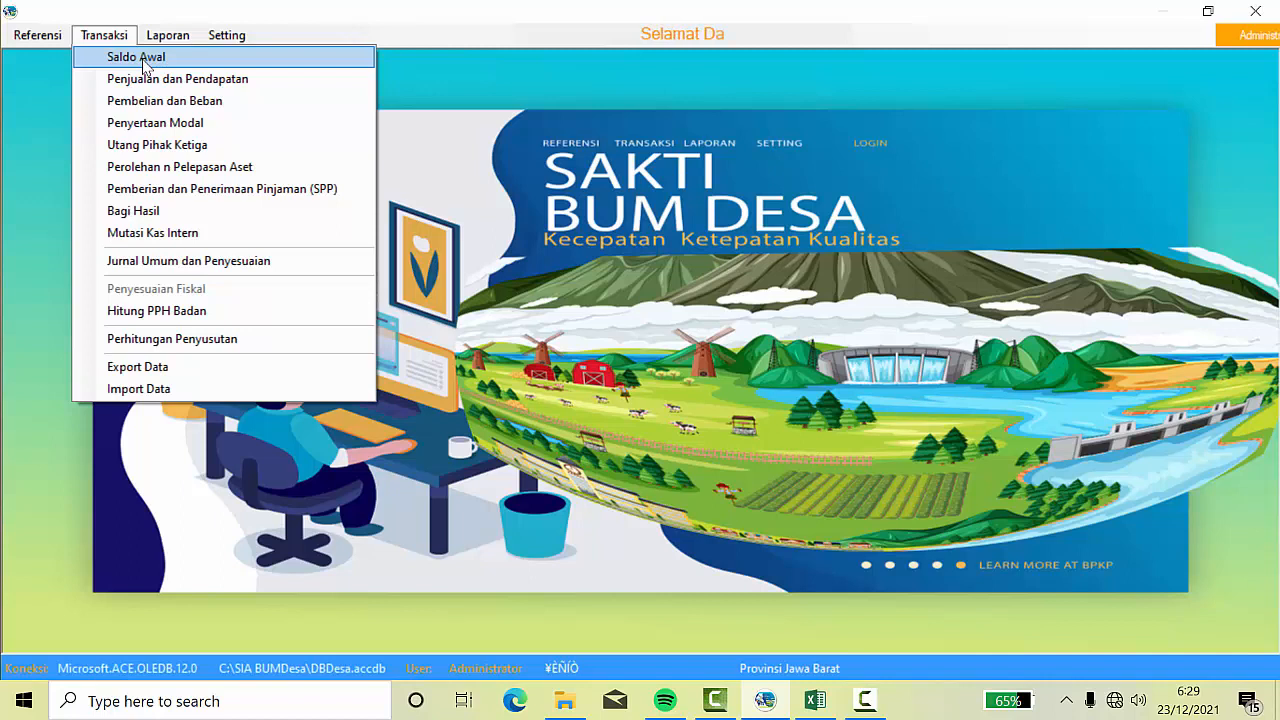
mouse_move(178, 42)
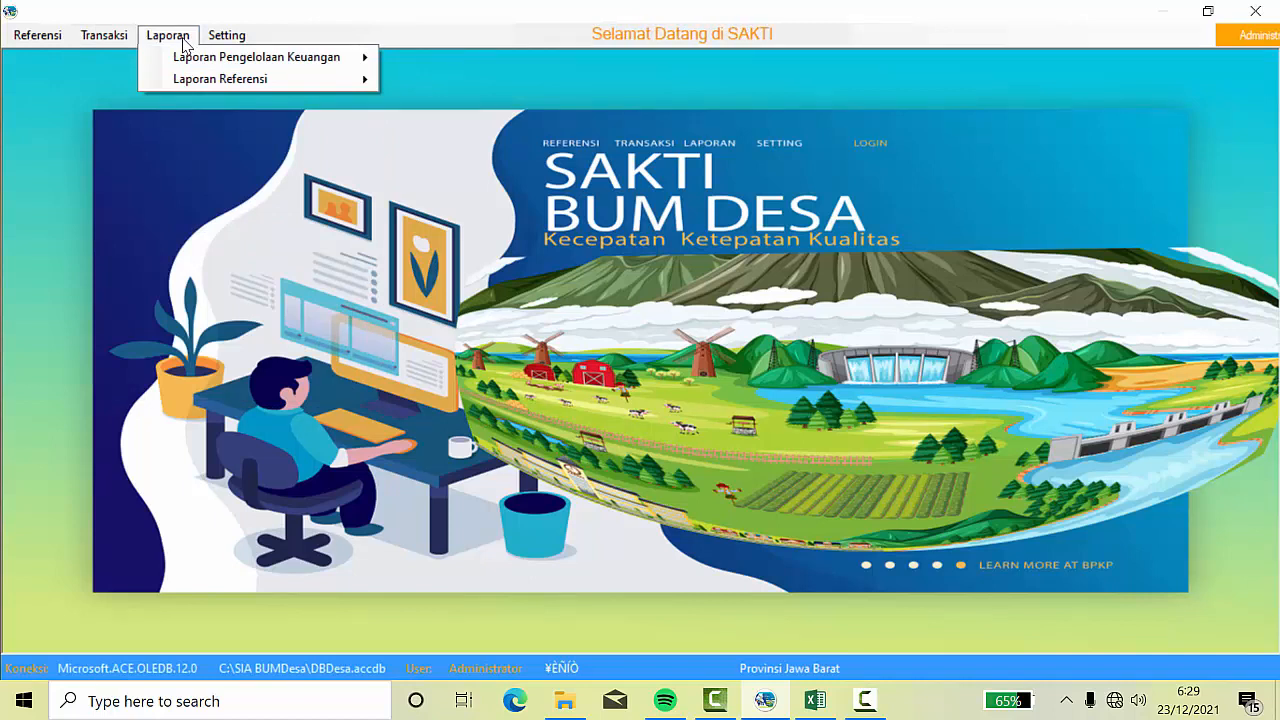
mouse_move(105, 37)
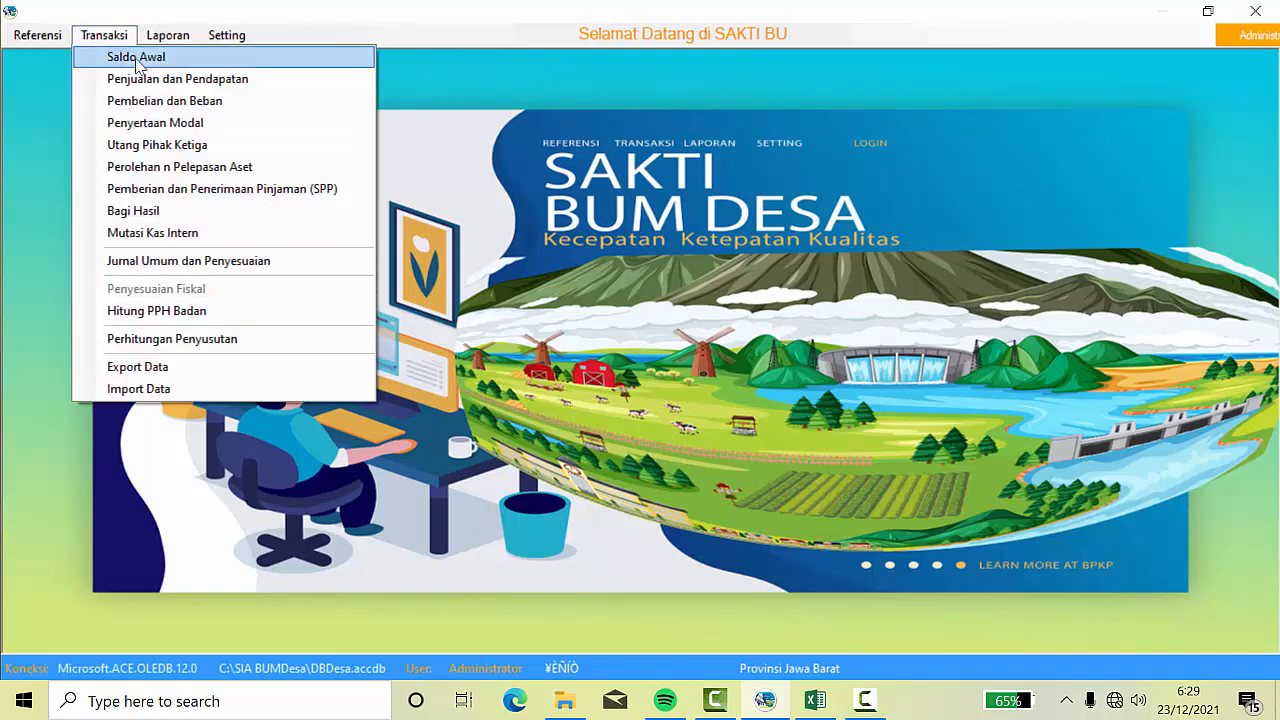
click(136, 58)
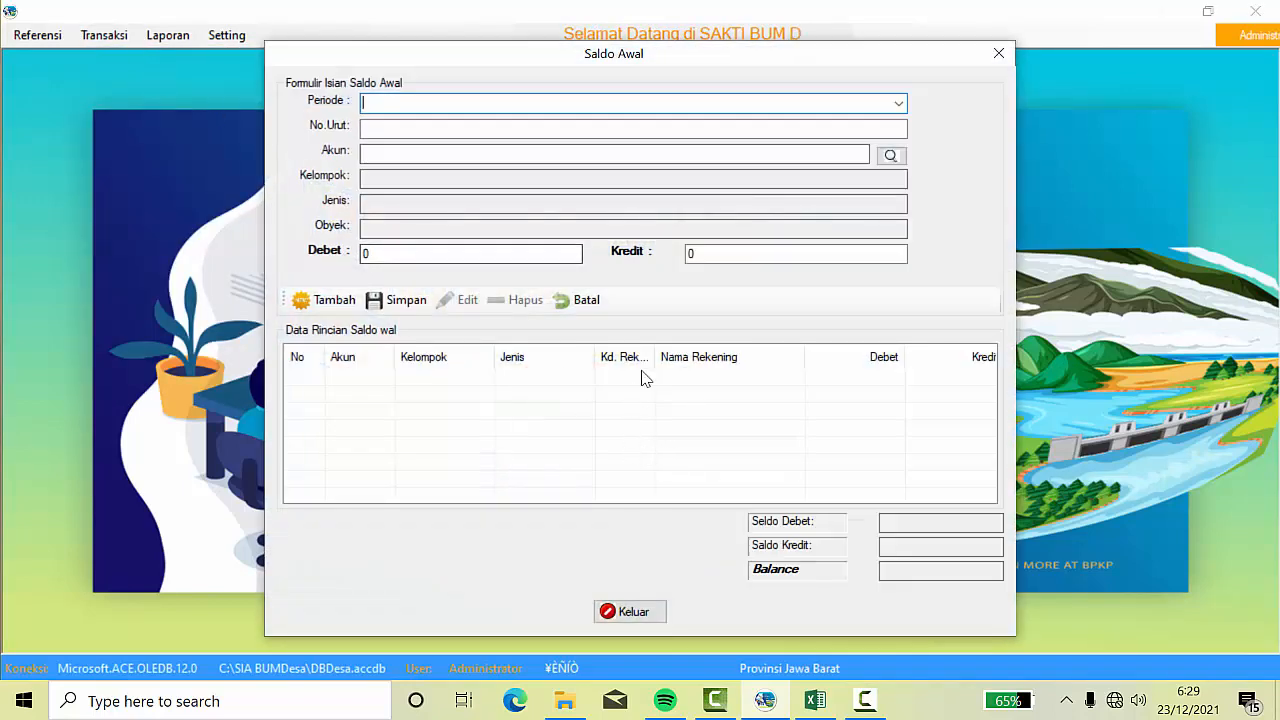
click(899, 103)
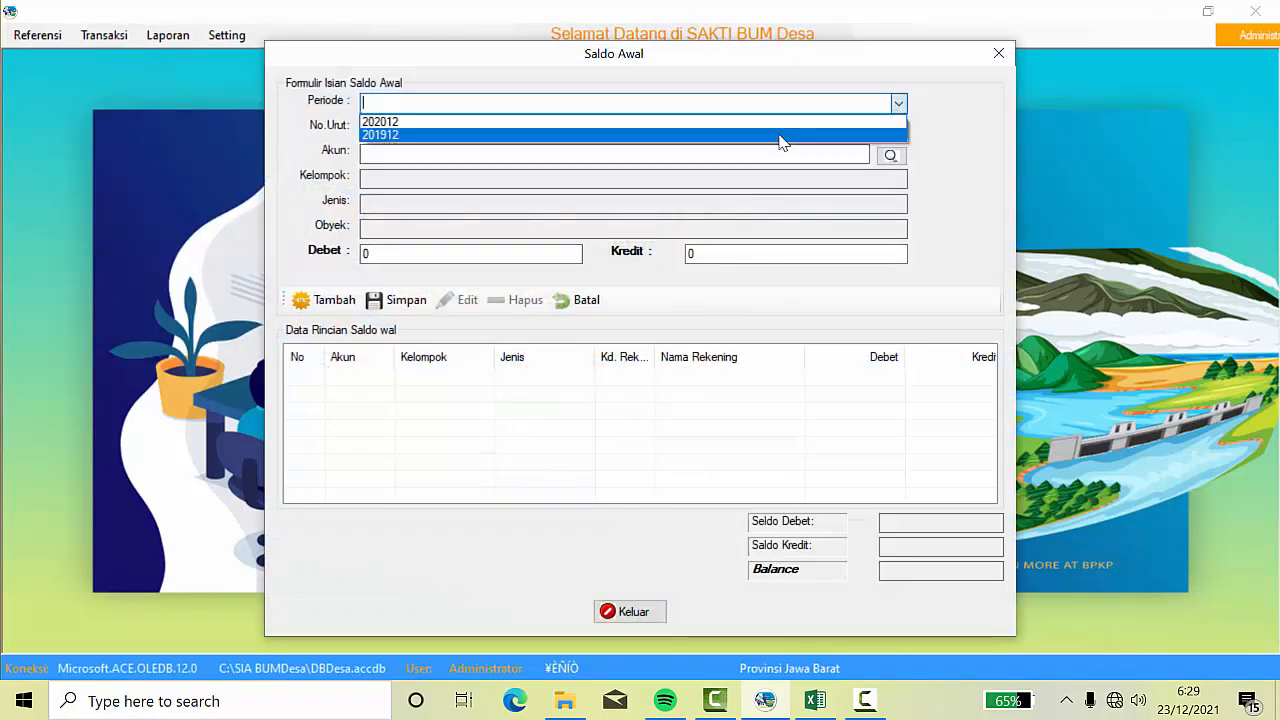
click(478, 123)
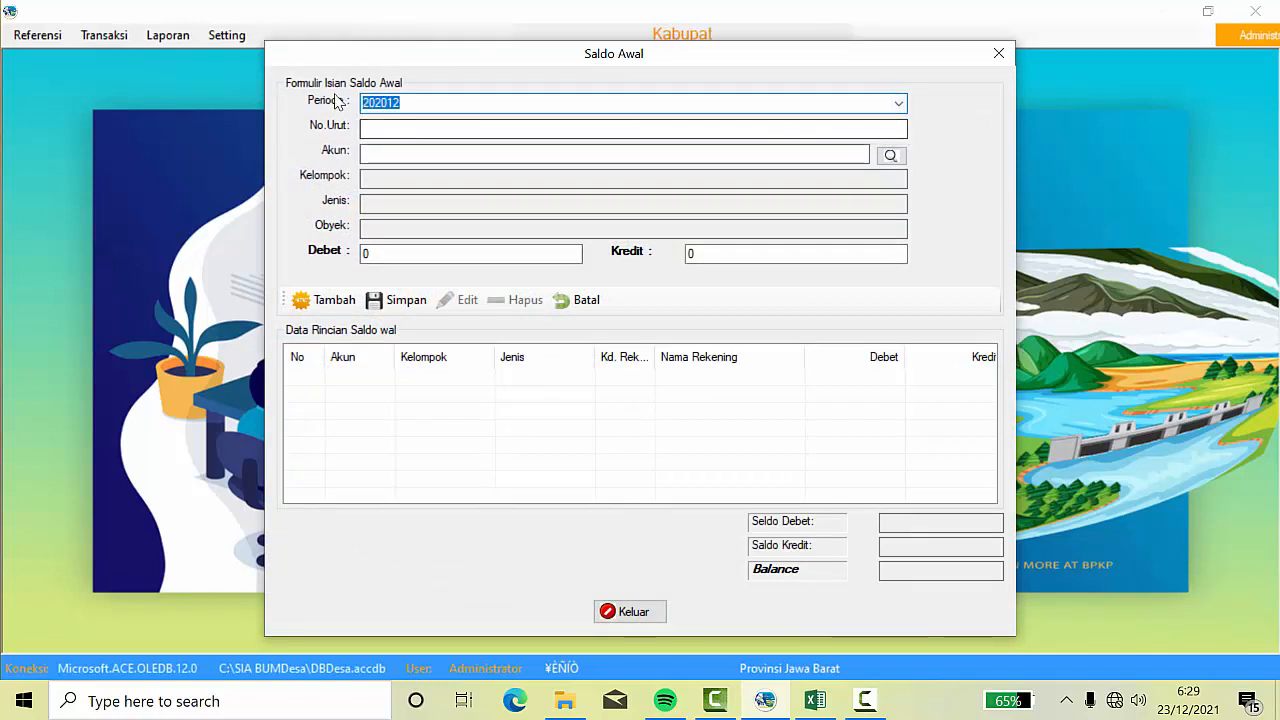
click(878, 131)
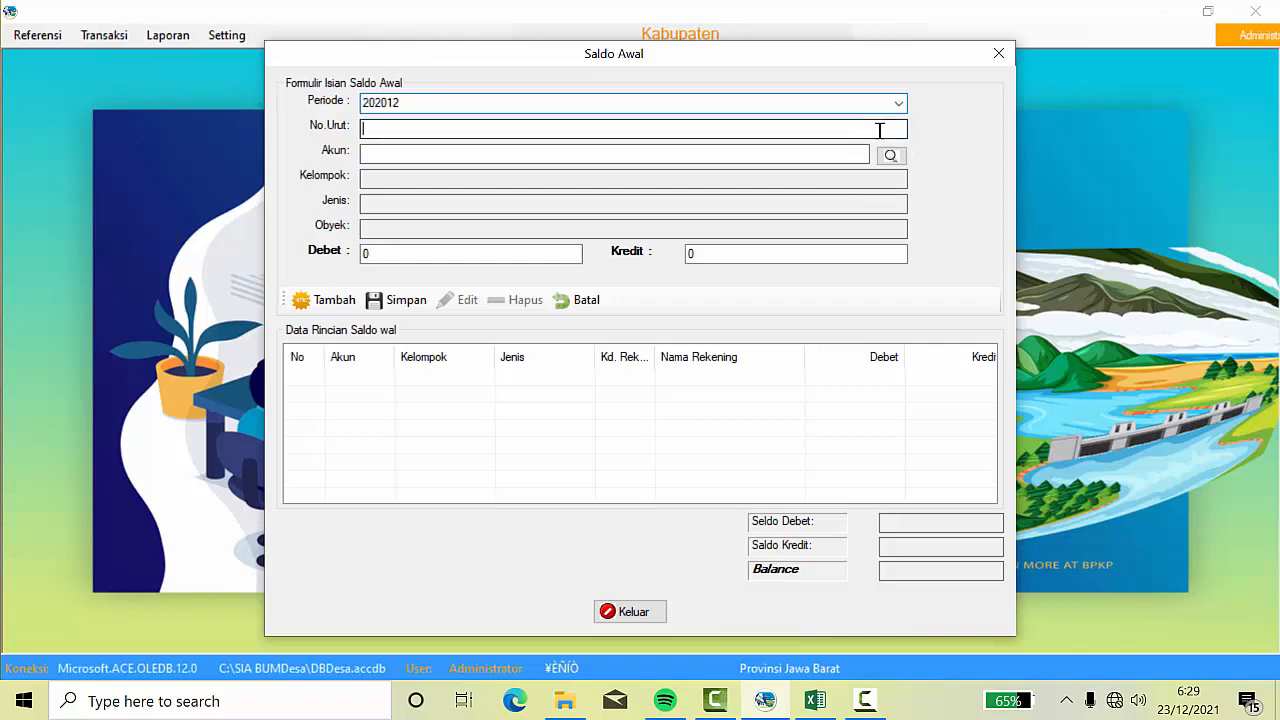
text(1)
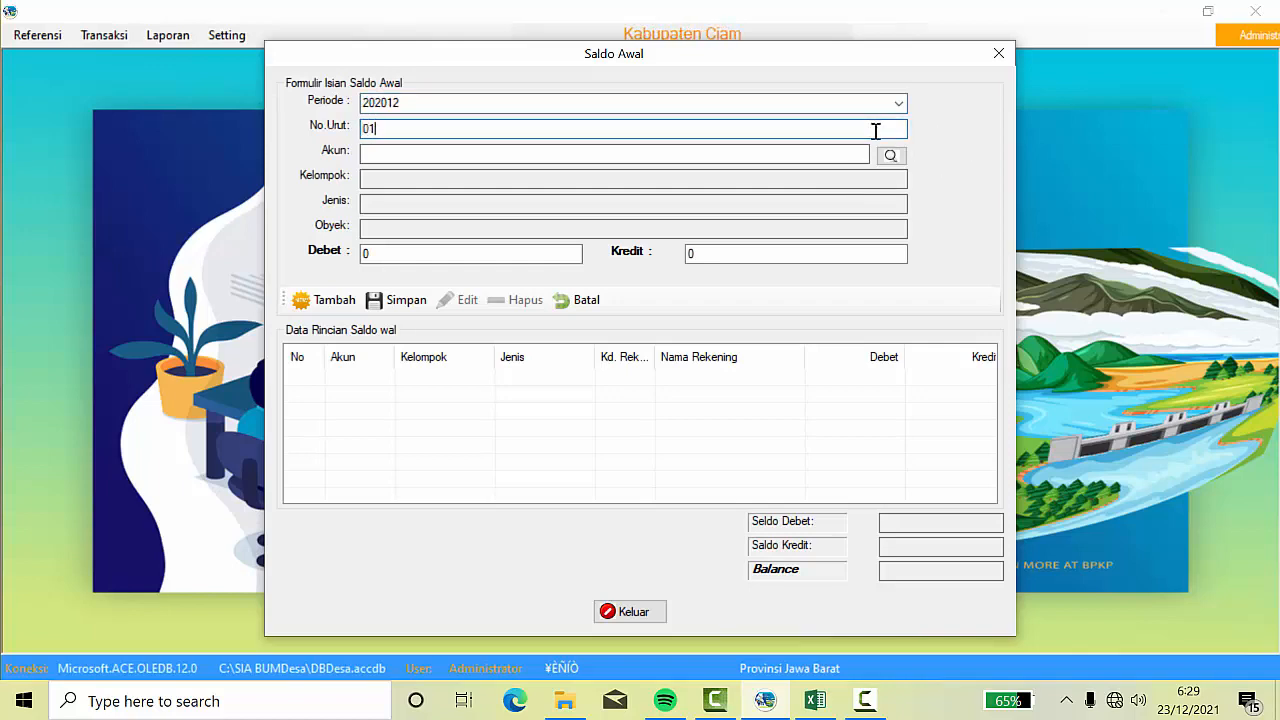
- Examine the accounts available for the opening balance, from cash accounts 111010 and 111020 to the Kewajiban accounts, and leave the Saldo Awal form without saving
click(891, 158)
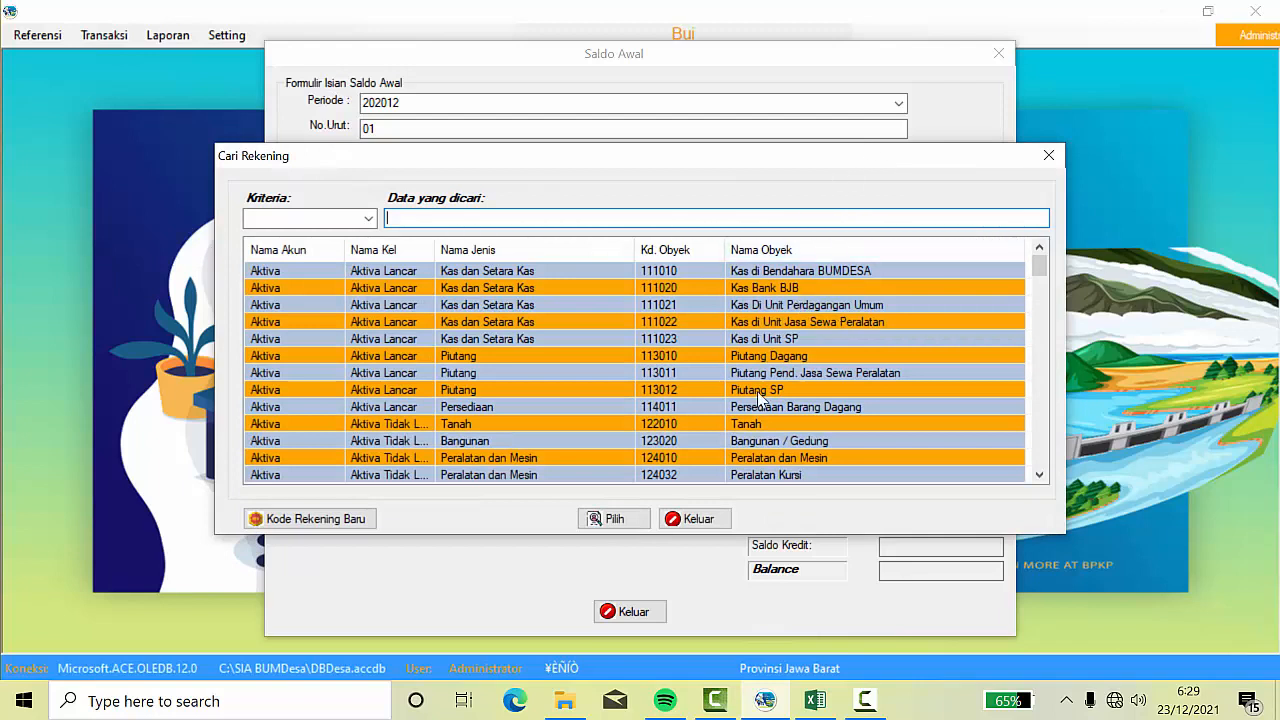
click(810, 276)
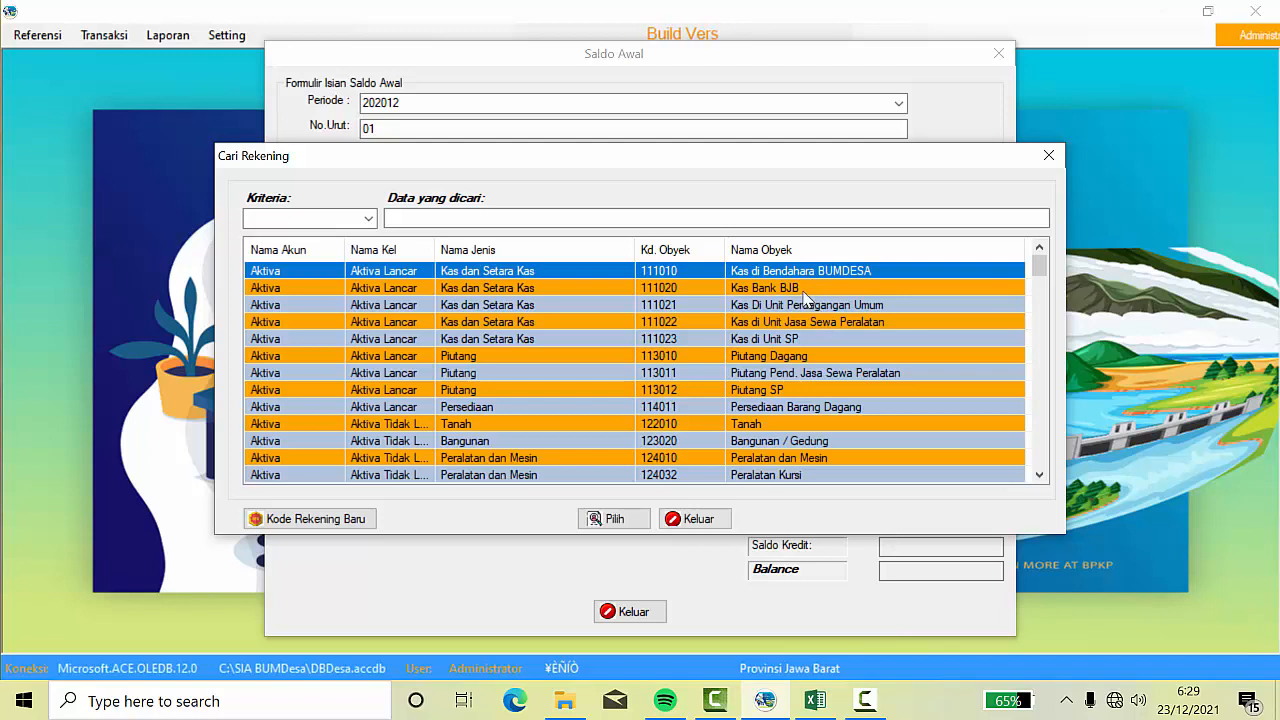
click(808, 290)
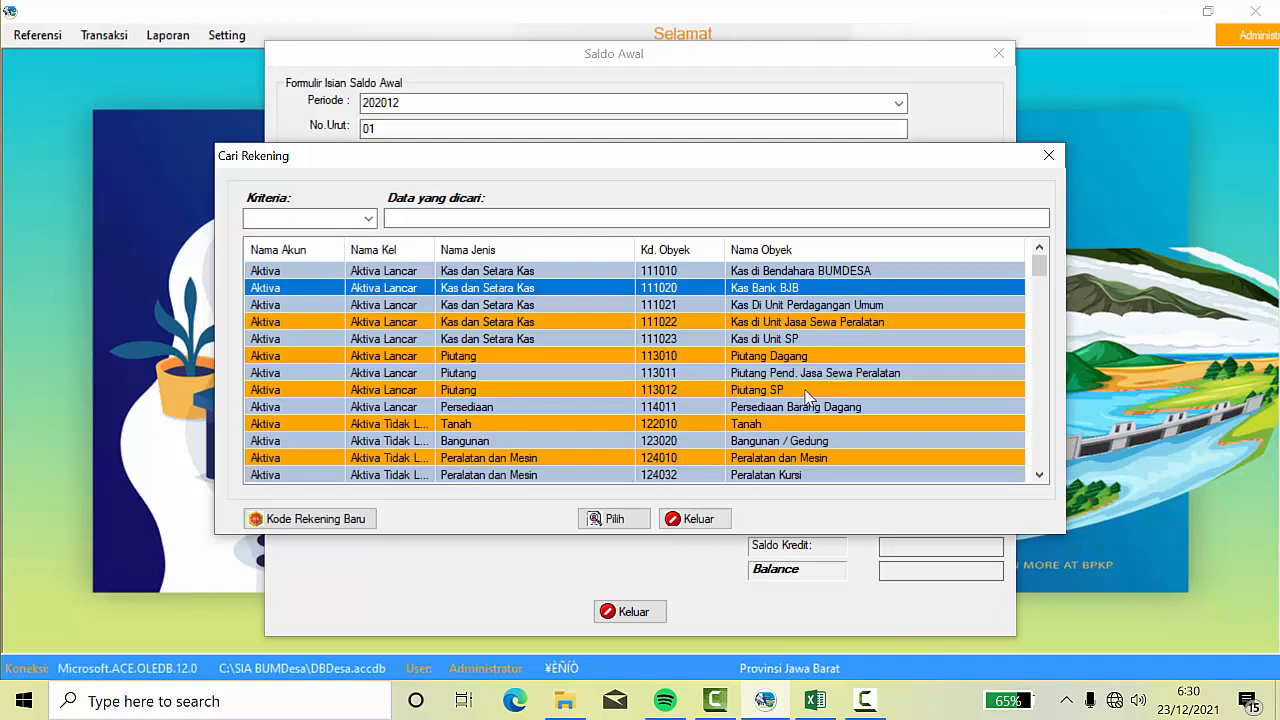
scroll(812, 405, down, 1)
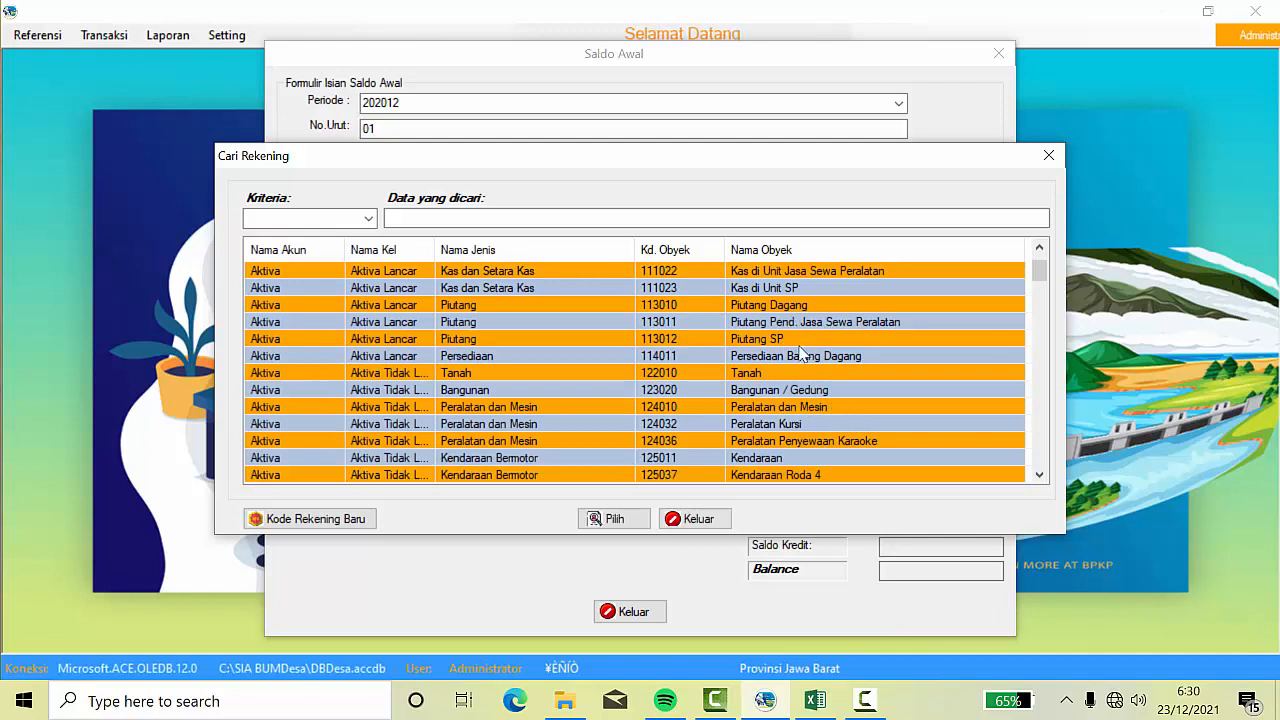
scroll(830, 400, down, 2)
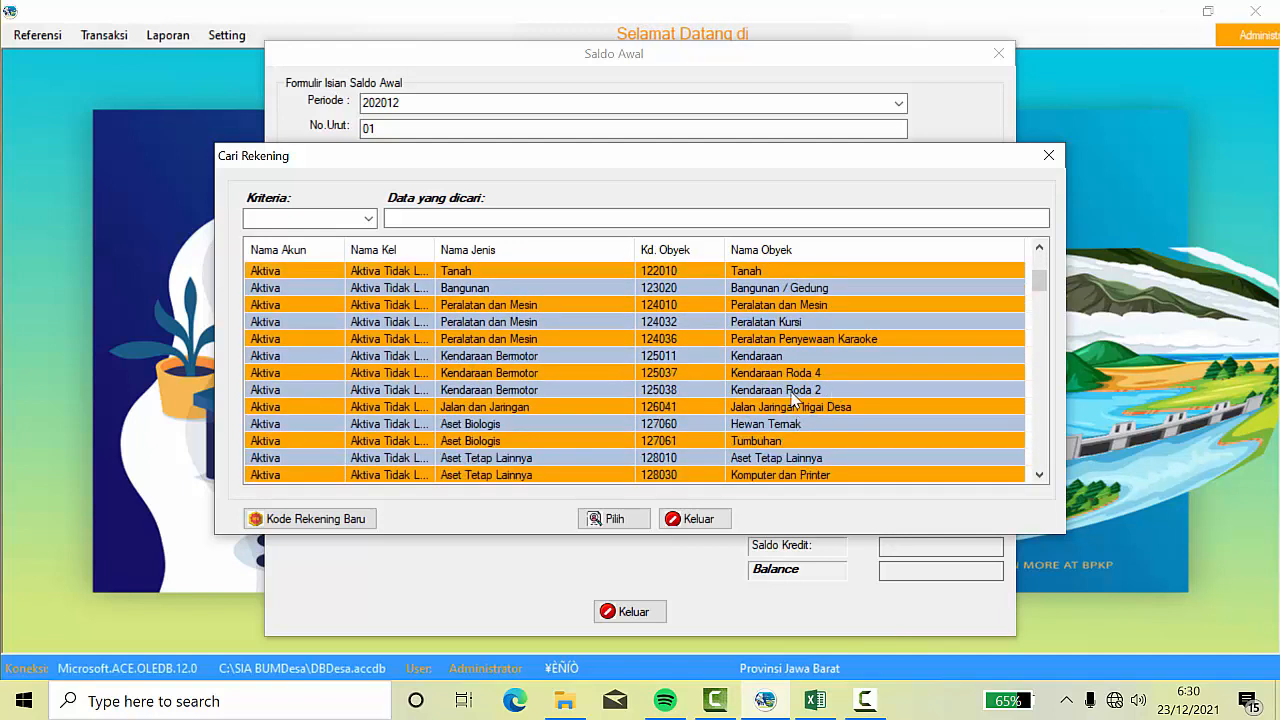
scroll(580, 404, down, 2)
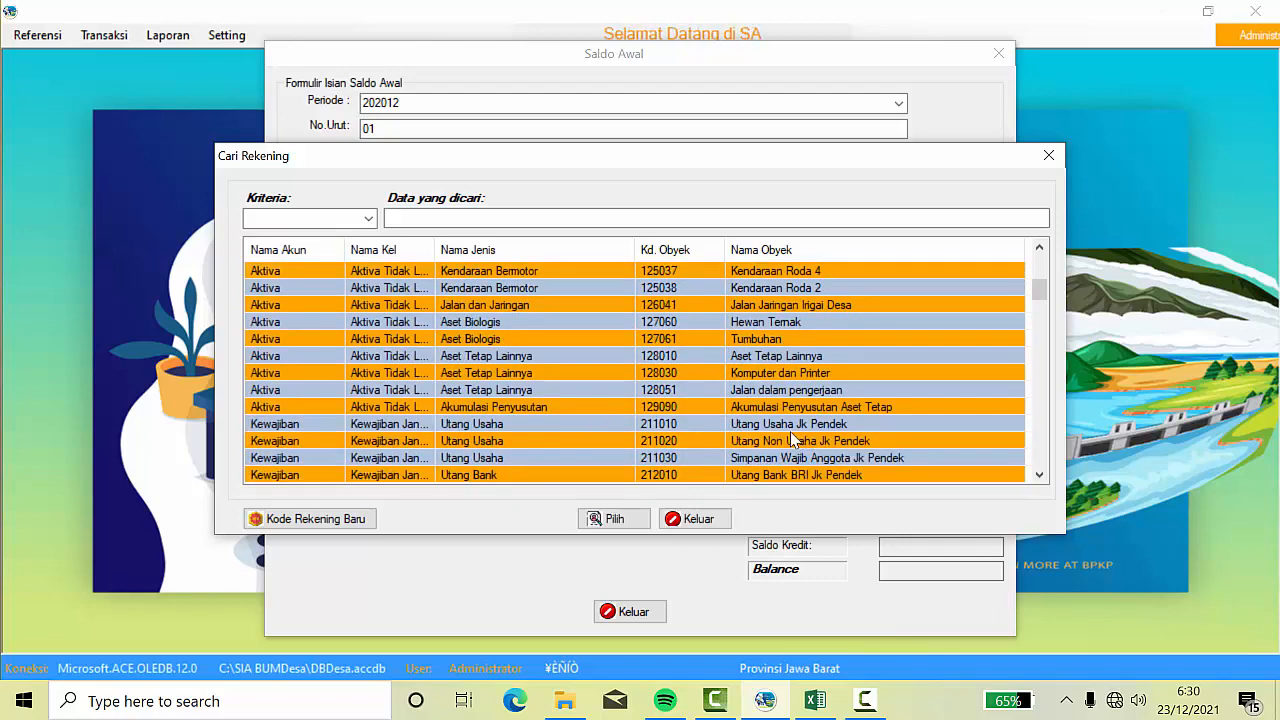
scroll(780, 420, up, 5)
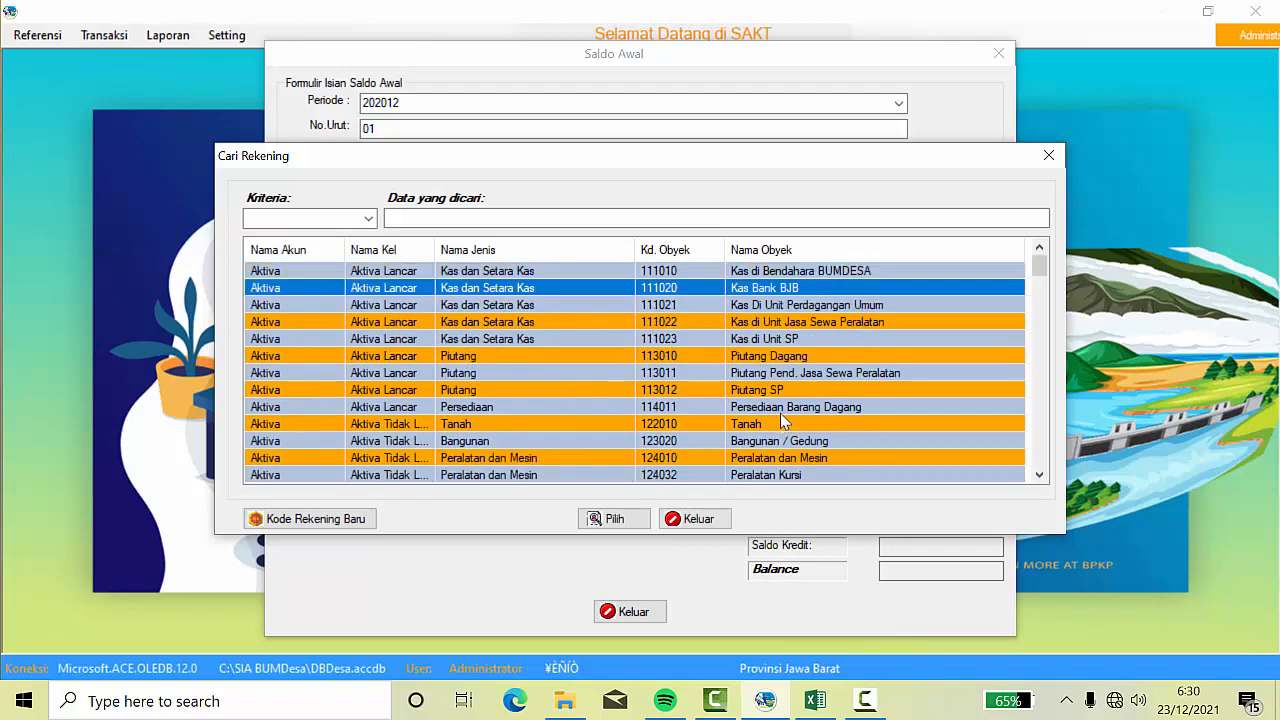
click(1048, 156)
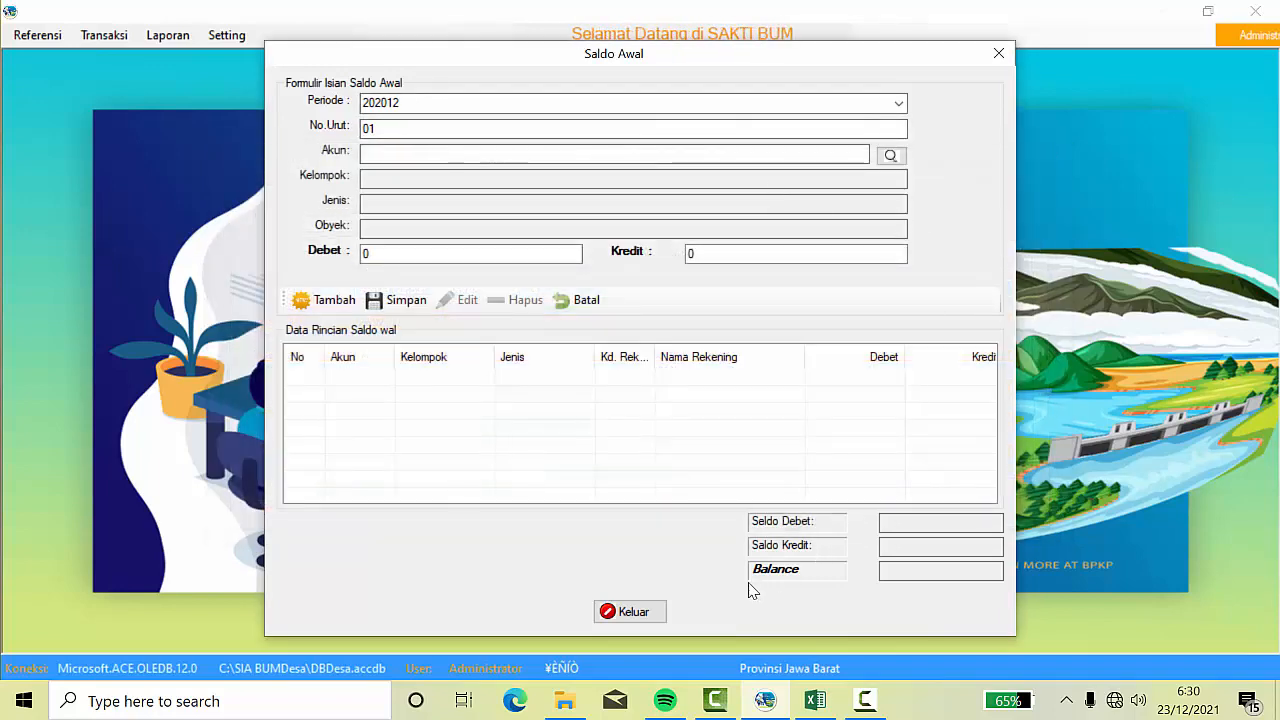
click(634, 614)
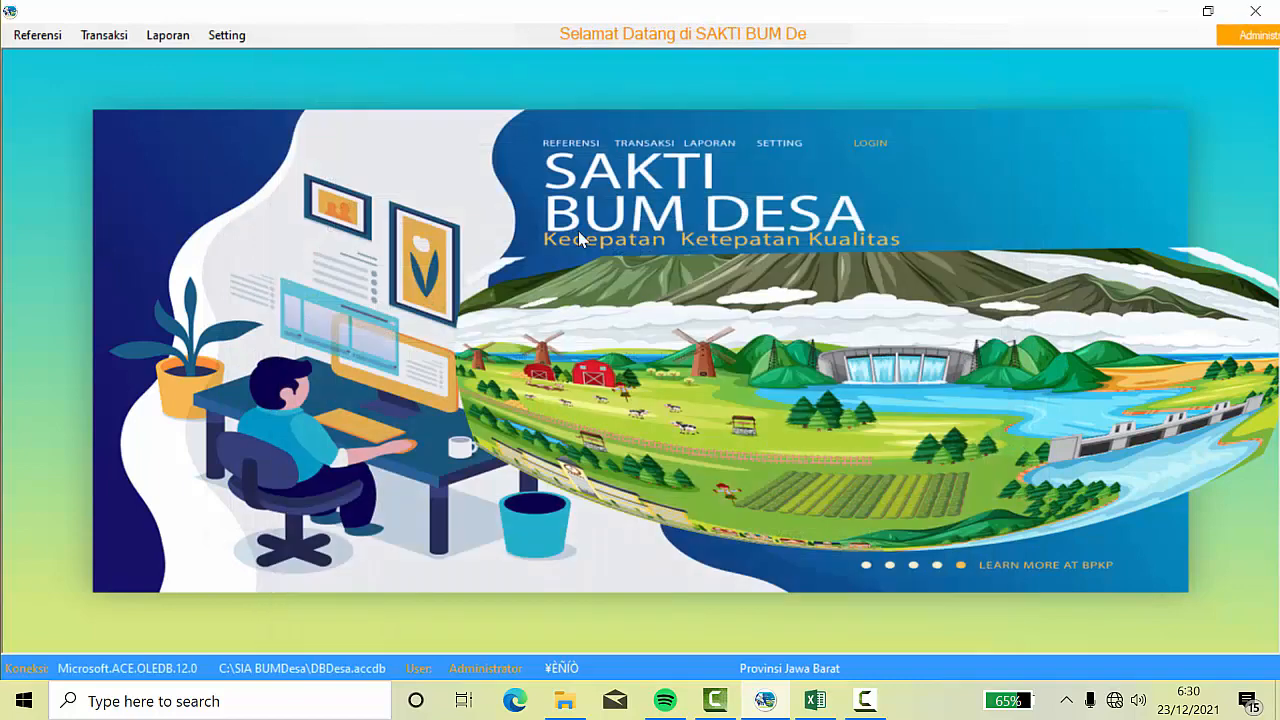
click(105, 36)
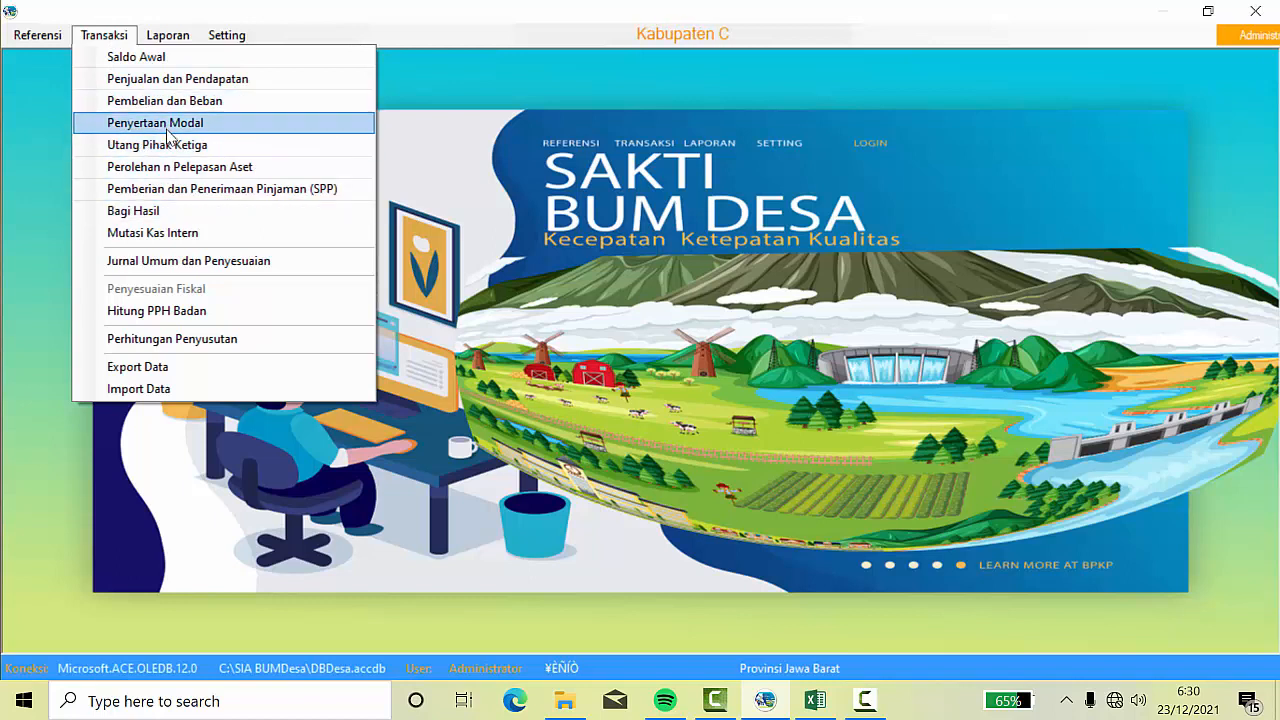
click(516, 172)
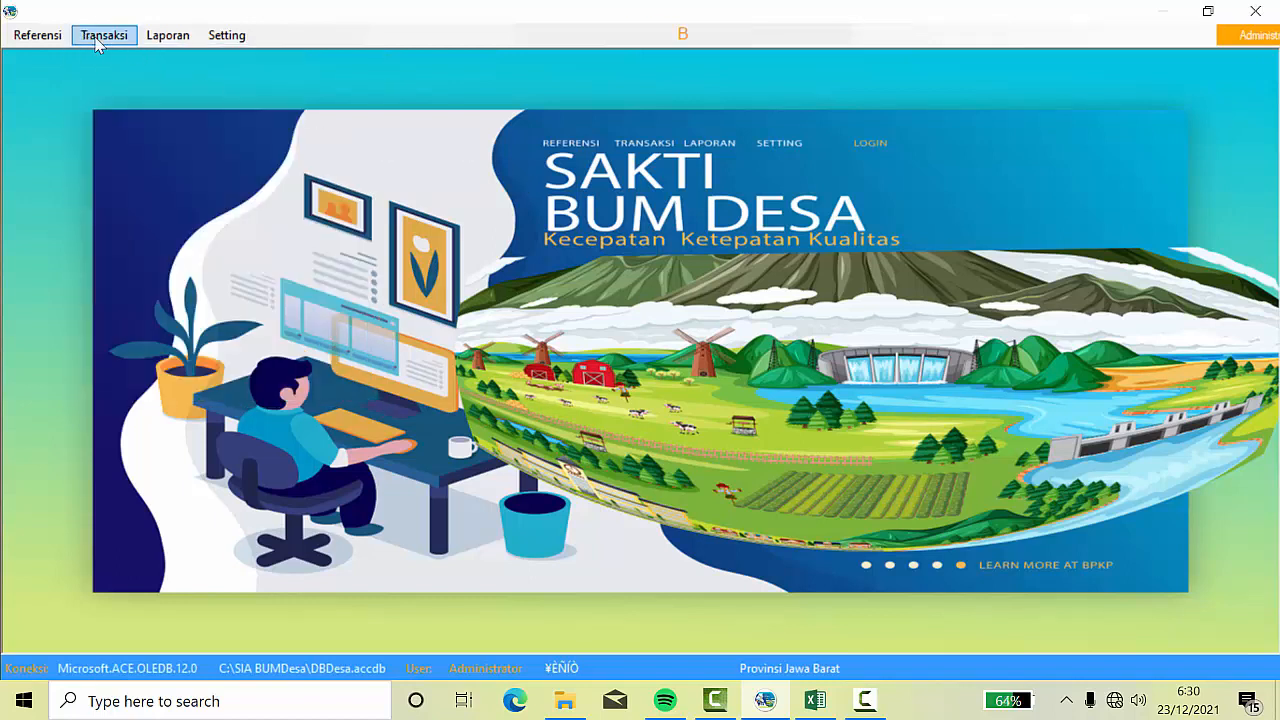
click(110, 37)
mouse_move(36, 38)
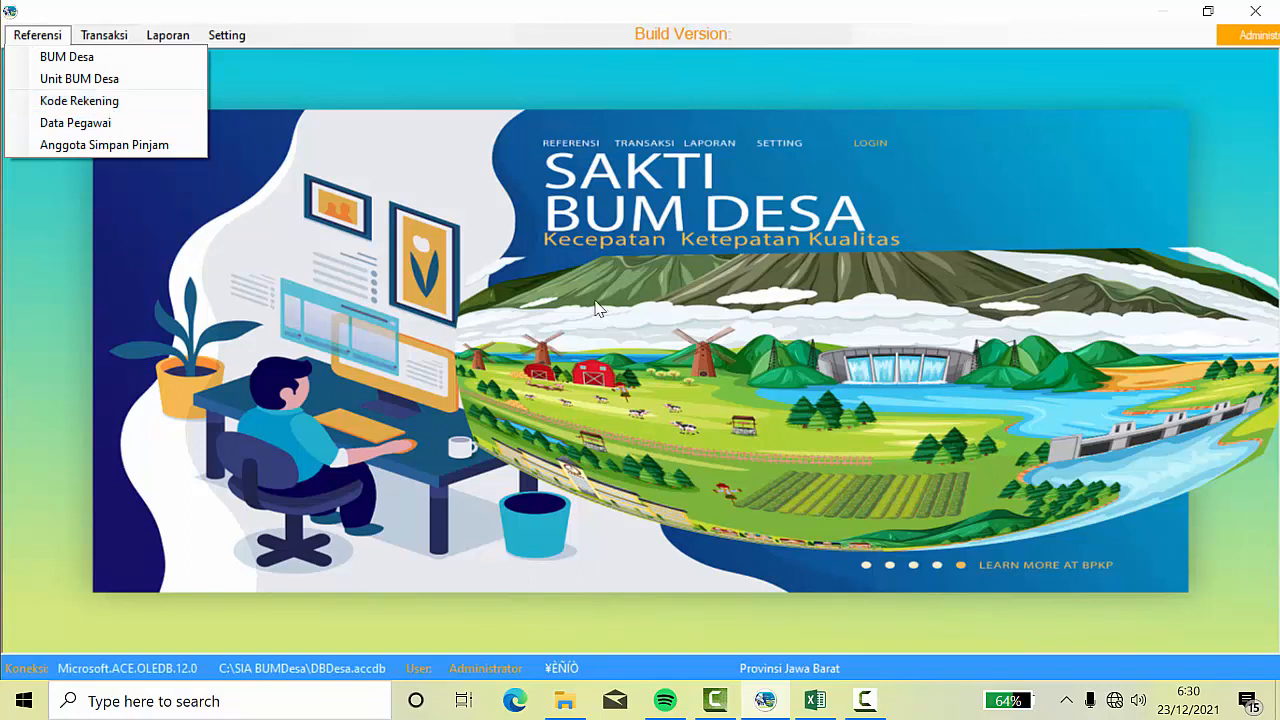
click(491, 209)
click(118, 40)
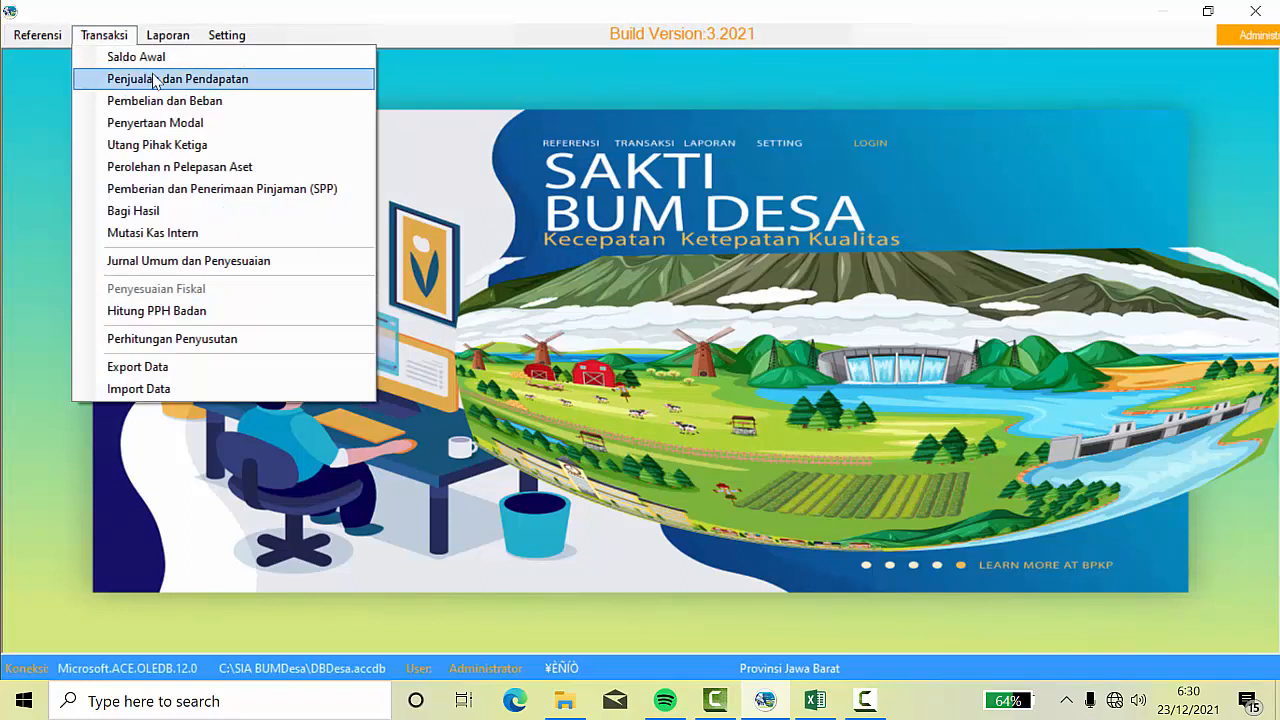